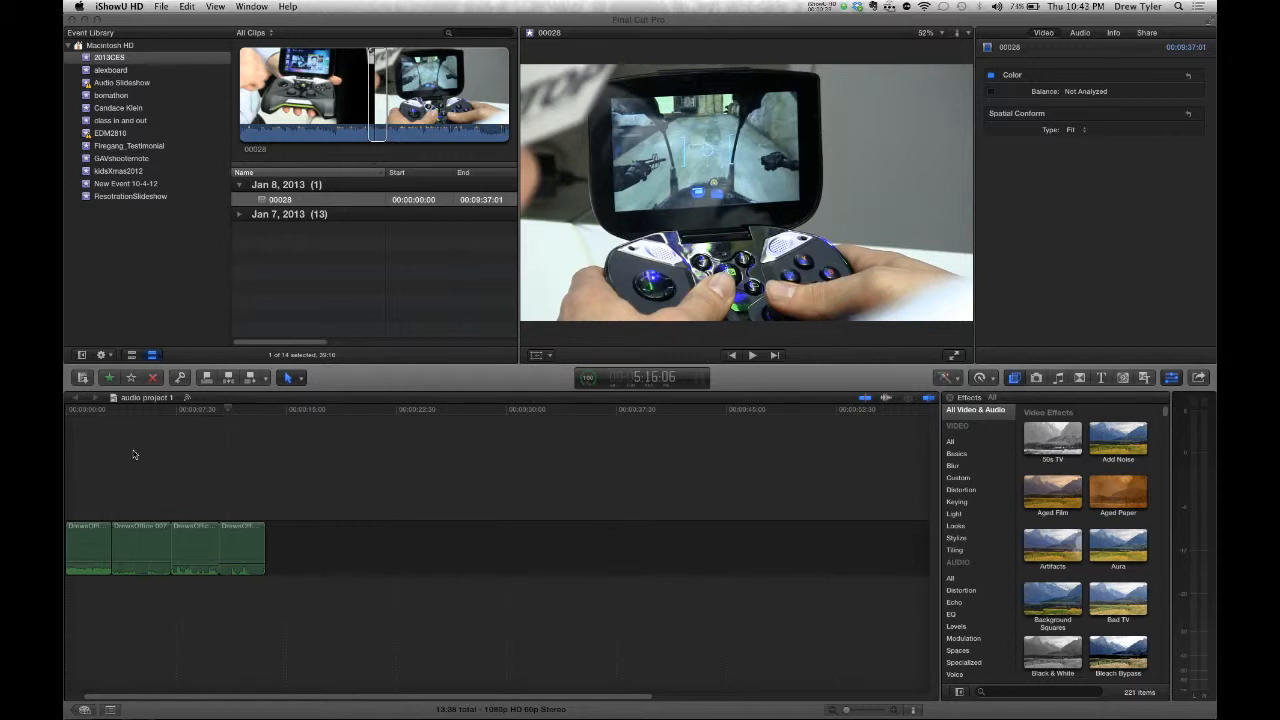
# - Select the DrewsOffice 007 clip and the following timeline clips to view their audio analysis
pyautogui.click(96, 540)
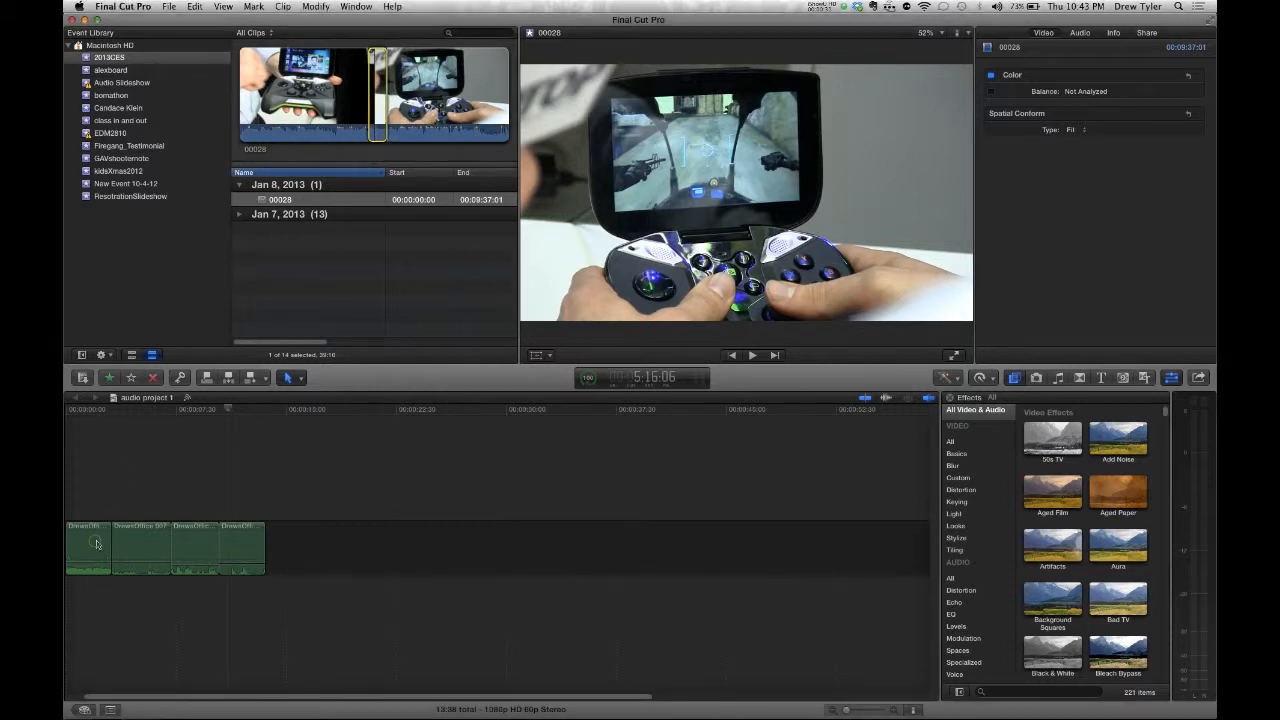
pyautogui.click(147, 545)
pyautogui.press('super+4')
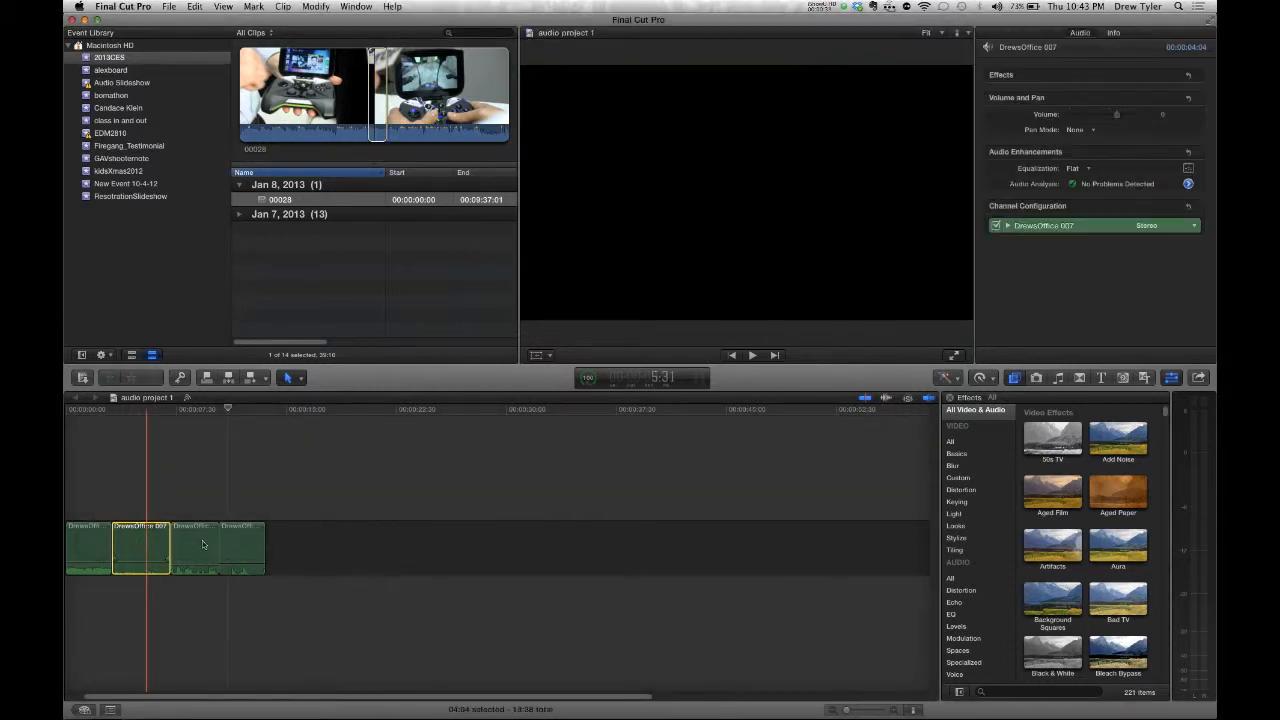
pyautogui.click(202, 540)
pyautogui.click(240, 540)
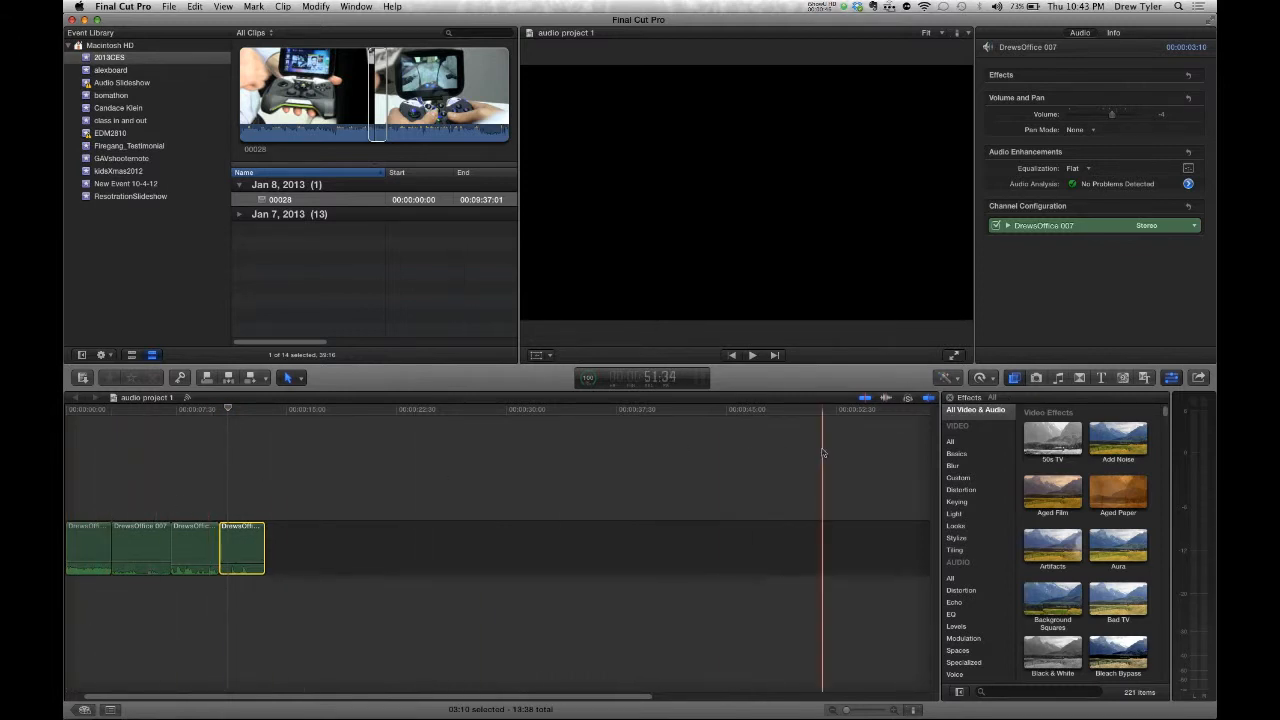
# - Deselect the clips and play audio project 1 briefly, then stop playback
pyautogui.click(80, 465)
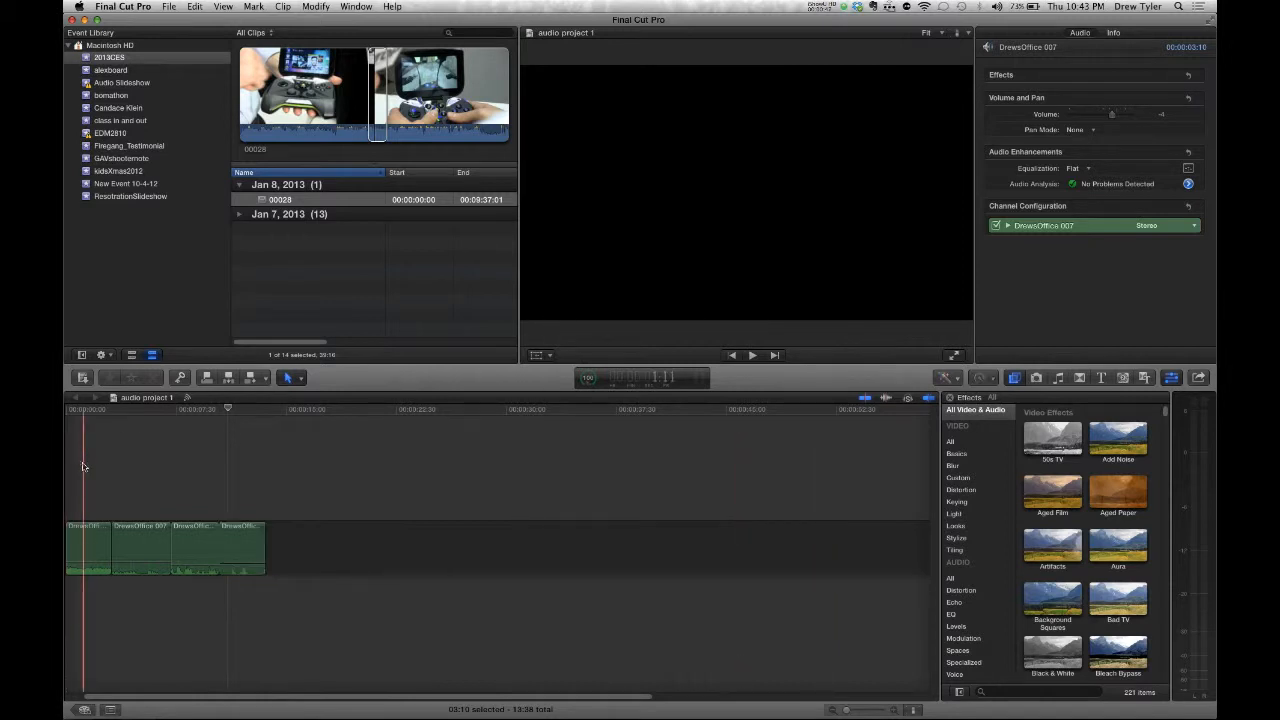
pyautogui.press('space')
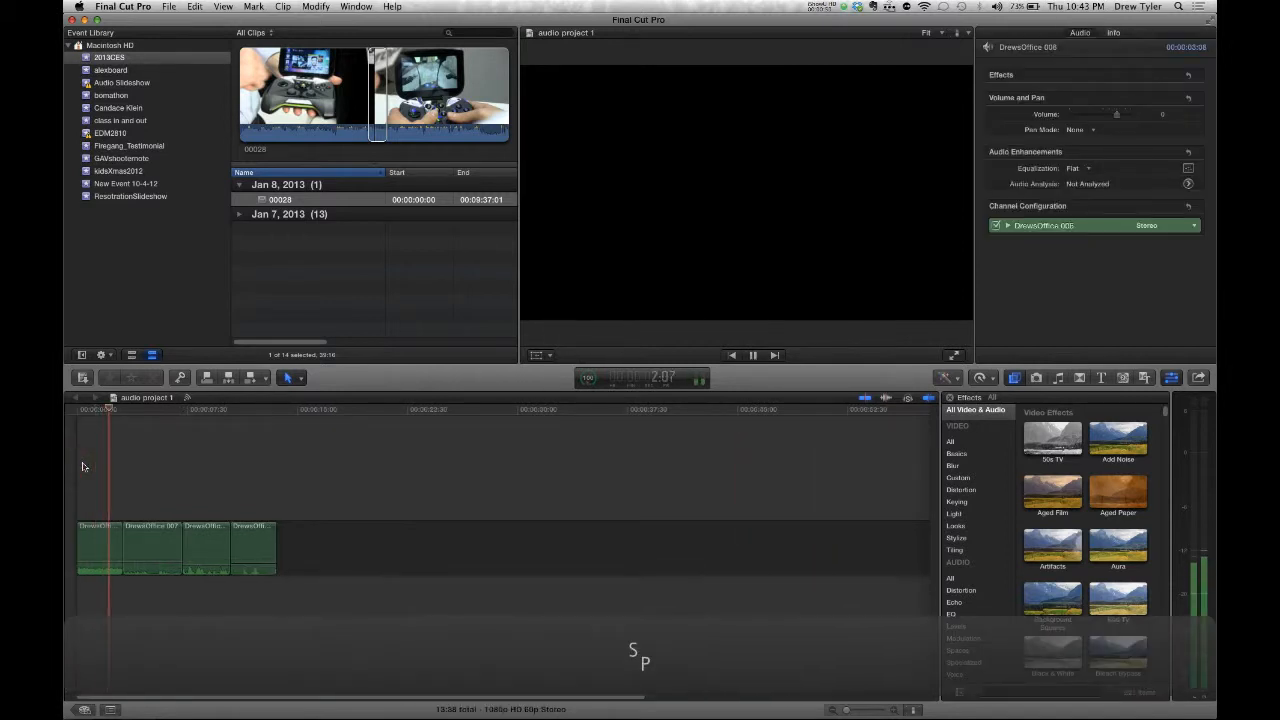
pyautogui.press('space')
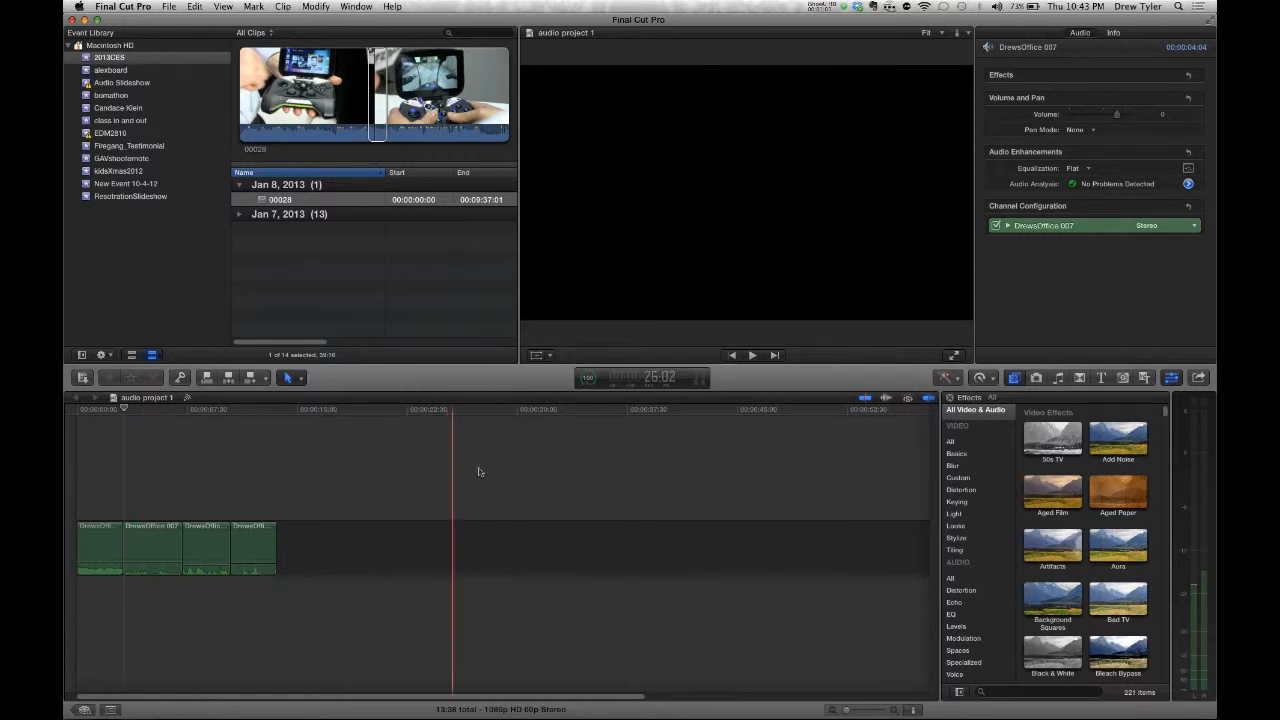
# - Choose Master File from the Share Project menu for audio project 1
pyautogui.click(1198, 378)
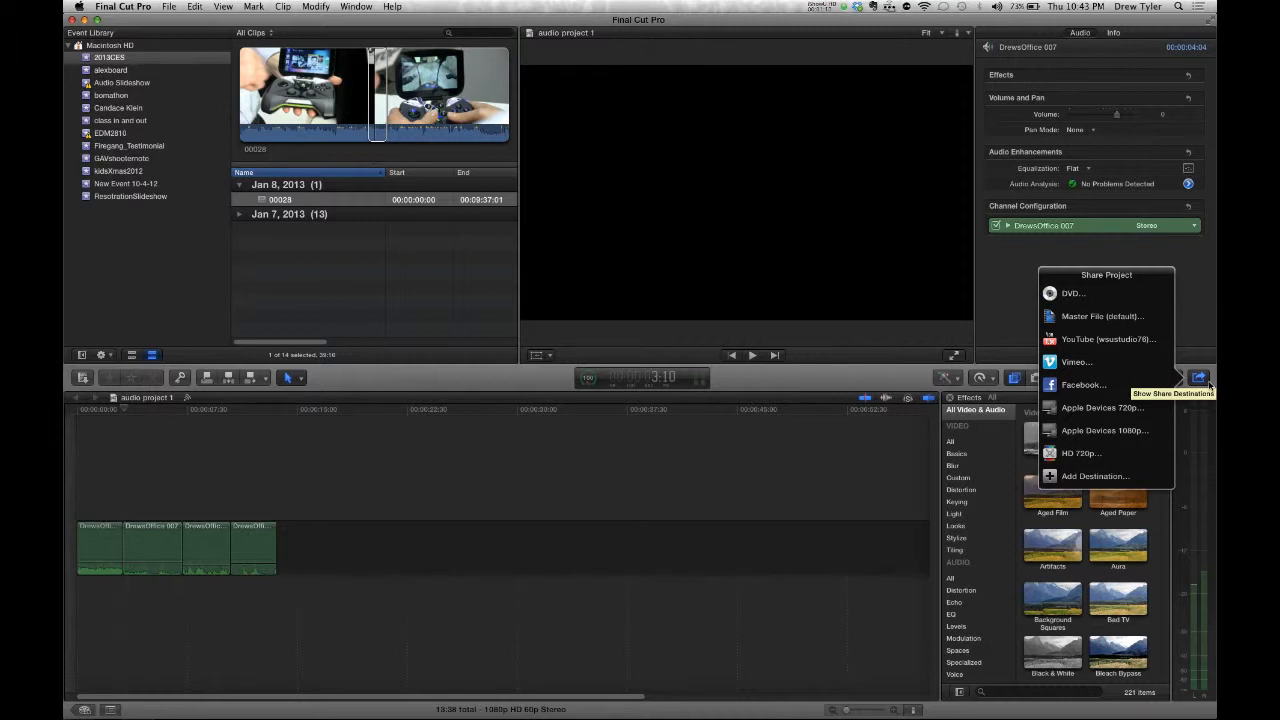
pyautogui.click(1116, 318)
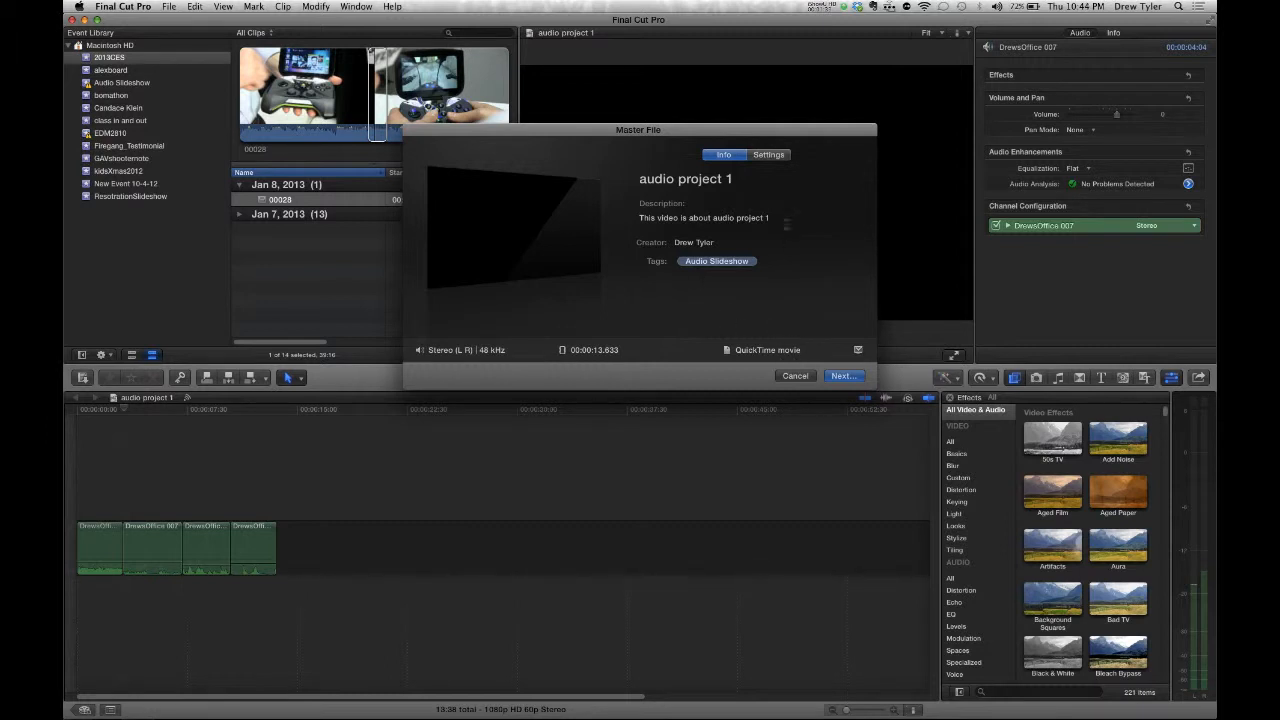
# - Set the master file Format to Audio Only with AIFF File as the audio format
pyautogui.click(789, 155)
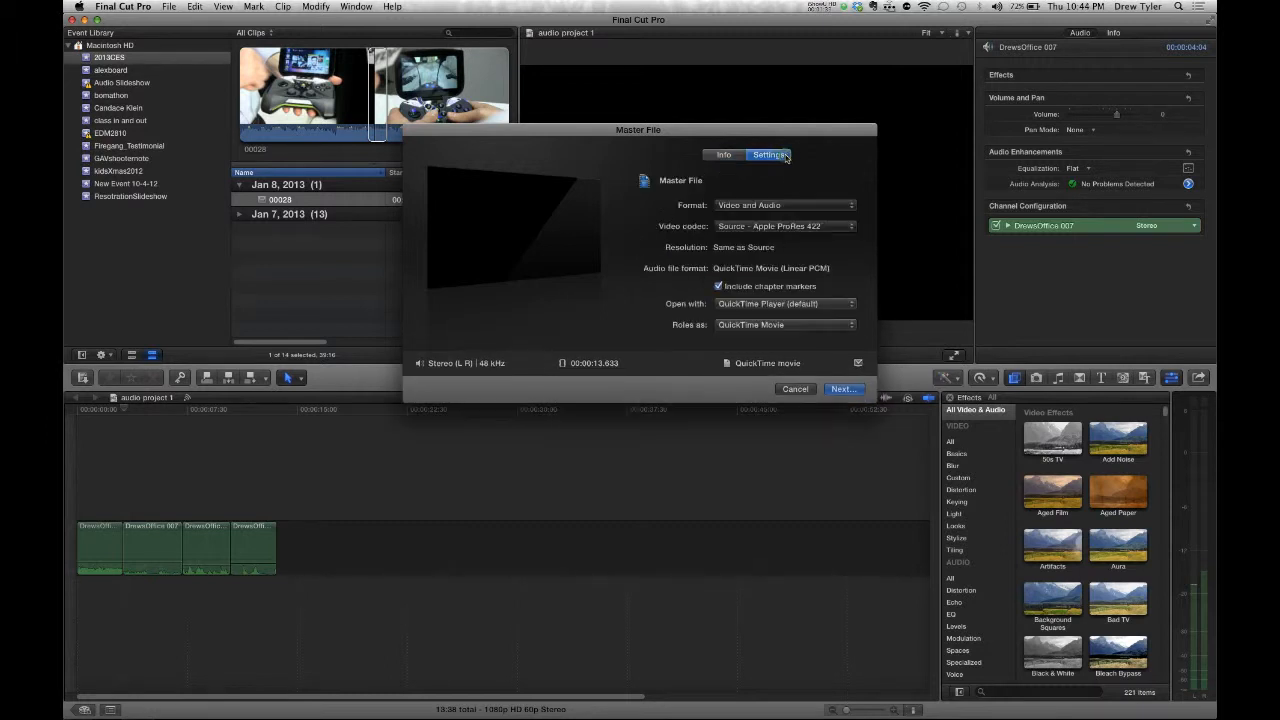
pyautogui.click(785, 207)
pyautogui.click(773, 227)
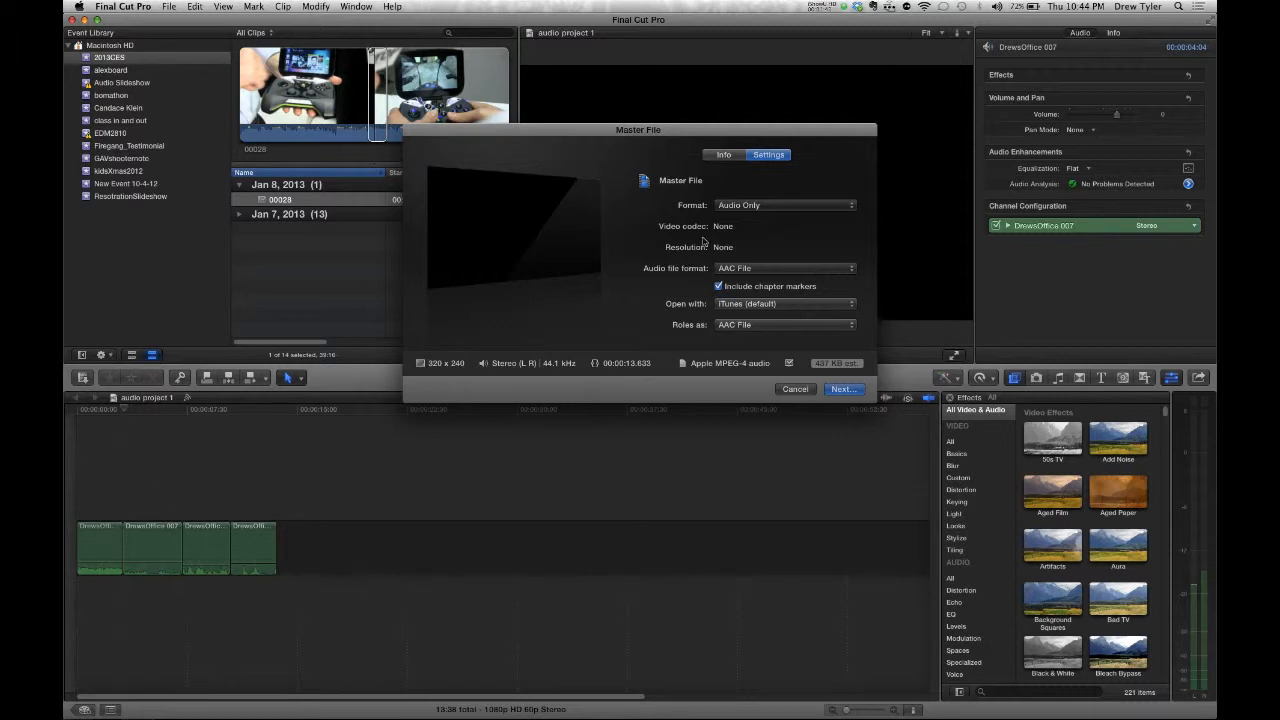
pyautogui.click(778, 268)
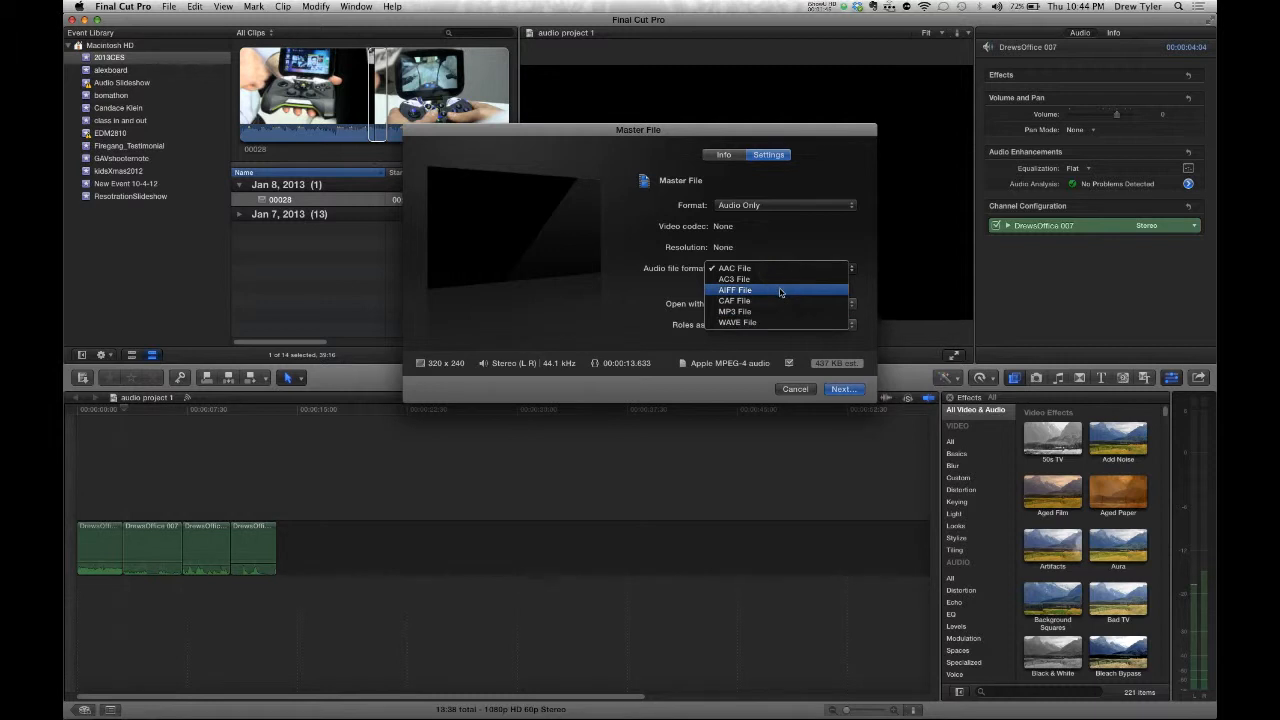
pyautogui.click(780, 291)
pyautogui.click(790, 268)
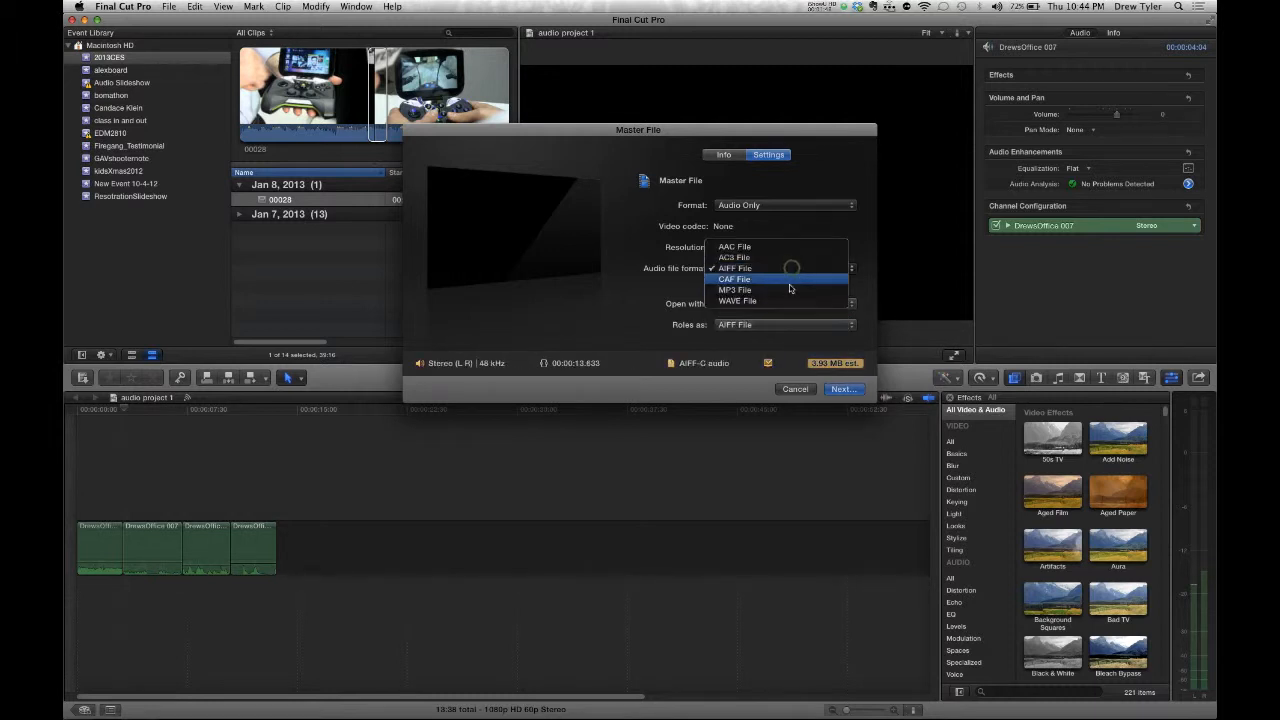
pyautogui.click(677, 280)
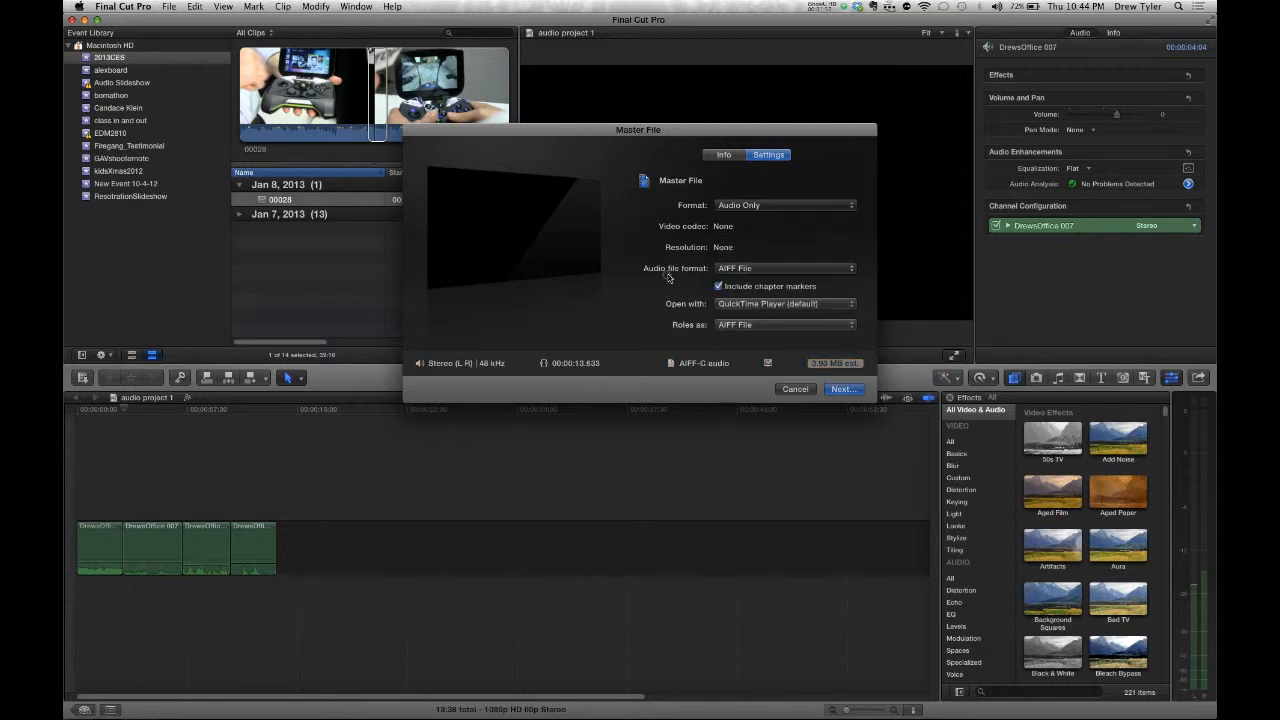
# - Turn off chapter markers and set When done to Do Nothing
pyautogui.click(718, 286)
pyautogui.click(726, 305)
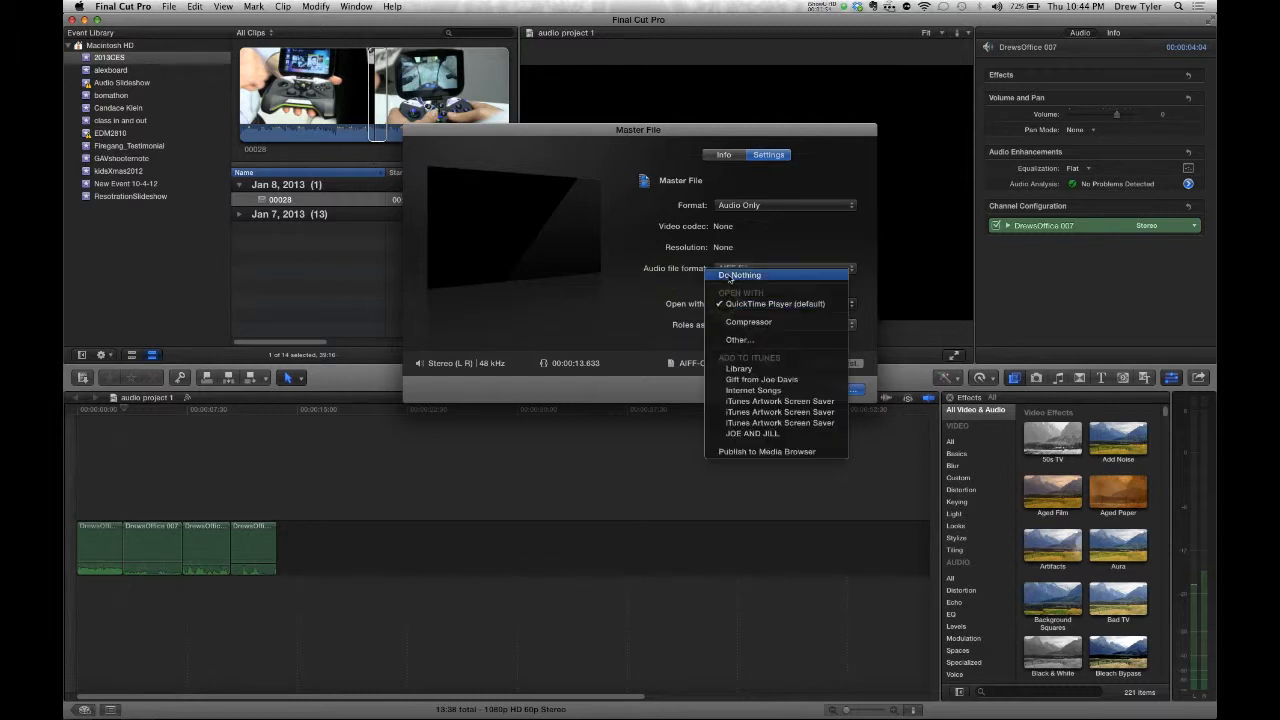
pyautogui.click(727, 276)
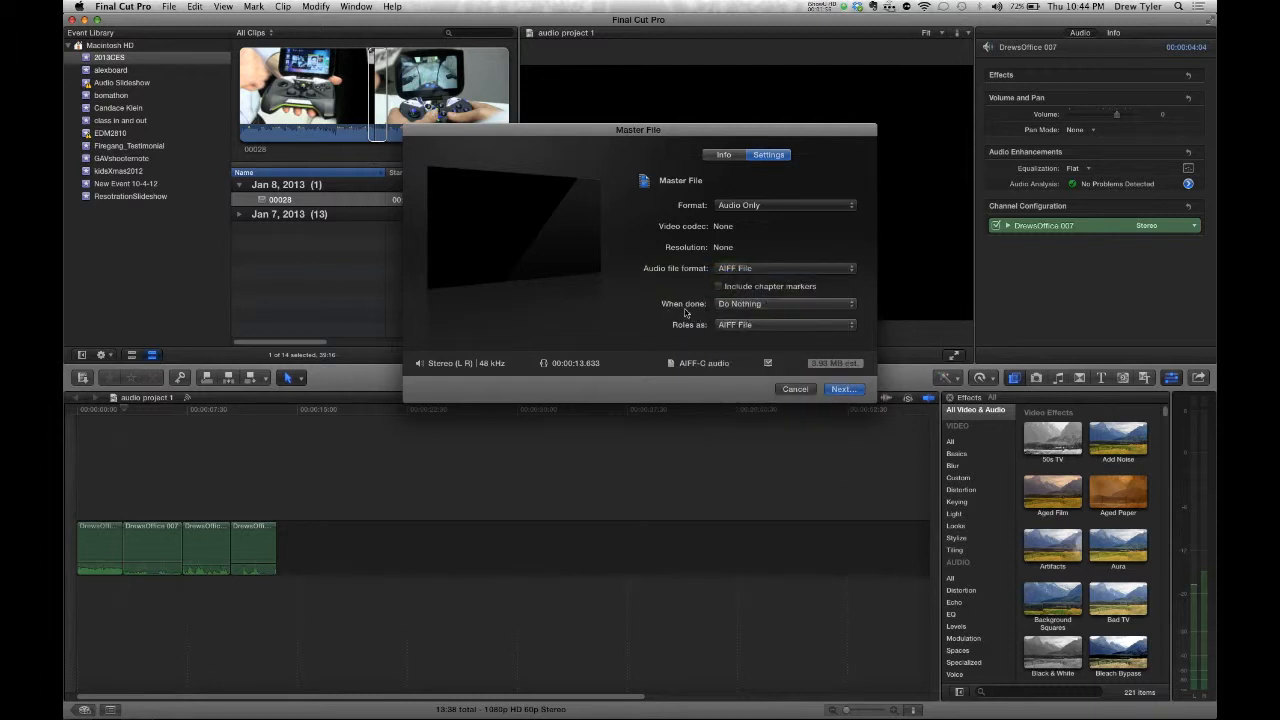
pyautogui.click(715, 305)
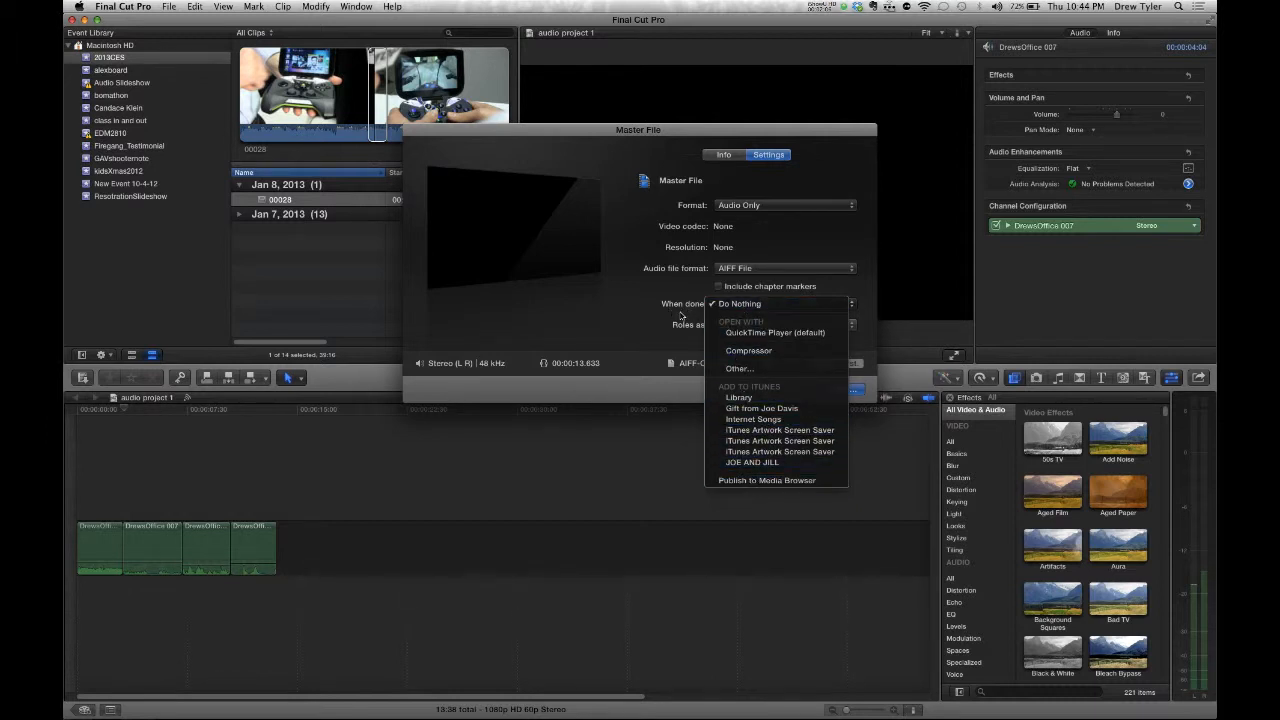
pyautogui.click(680, 316)
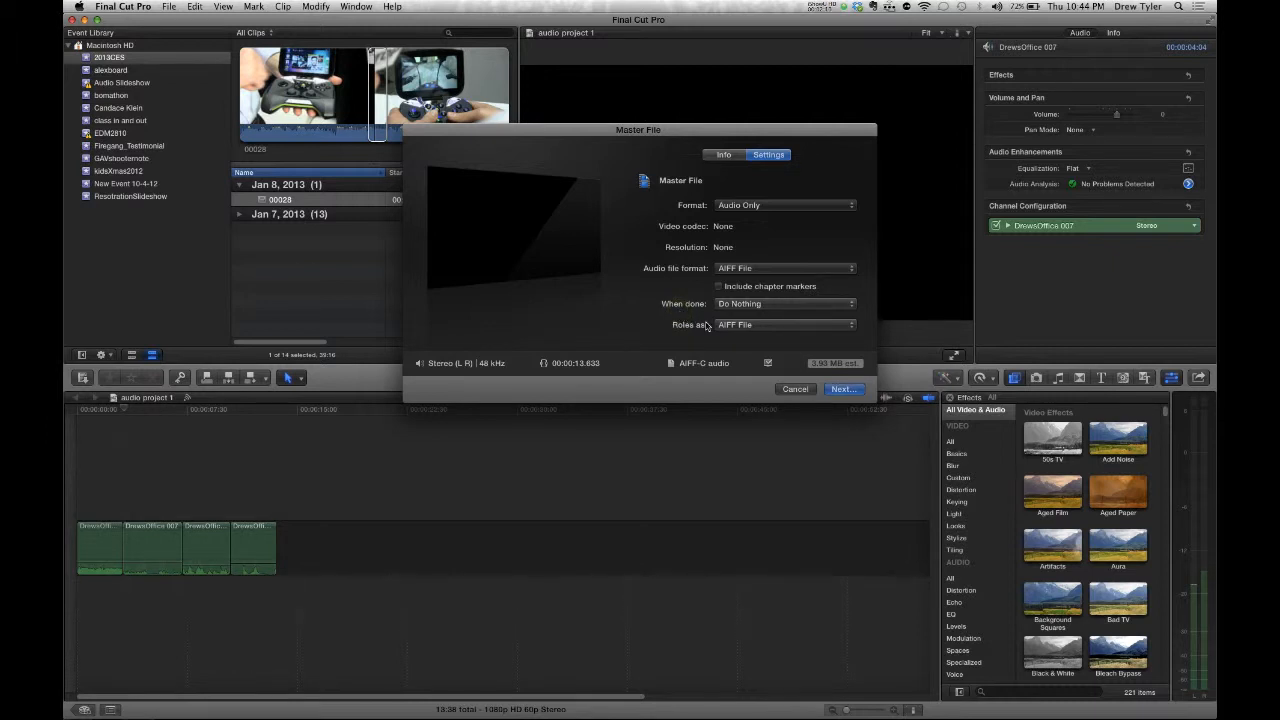
pyautogui.click(718, 325)
pyautogui.click(680, 310)
# - Save the AIFF export as 'audio project 1' on the Desktop to start exporting
pyautogui.click(845, 389)
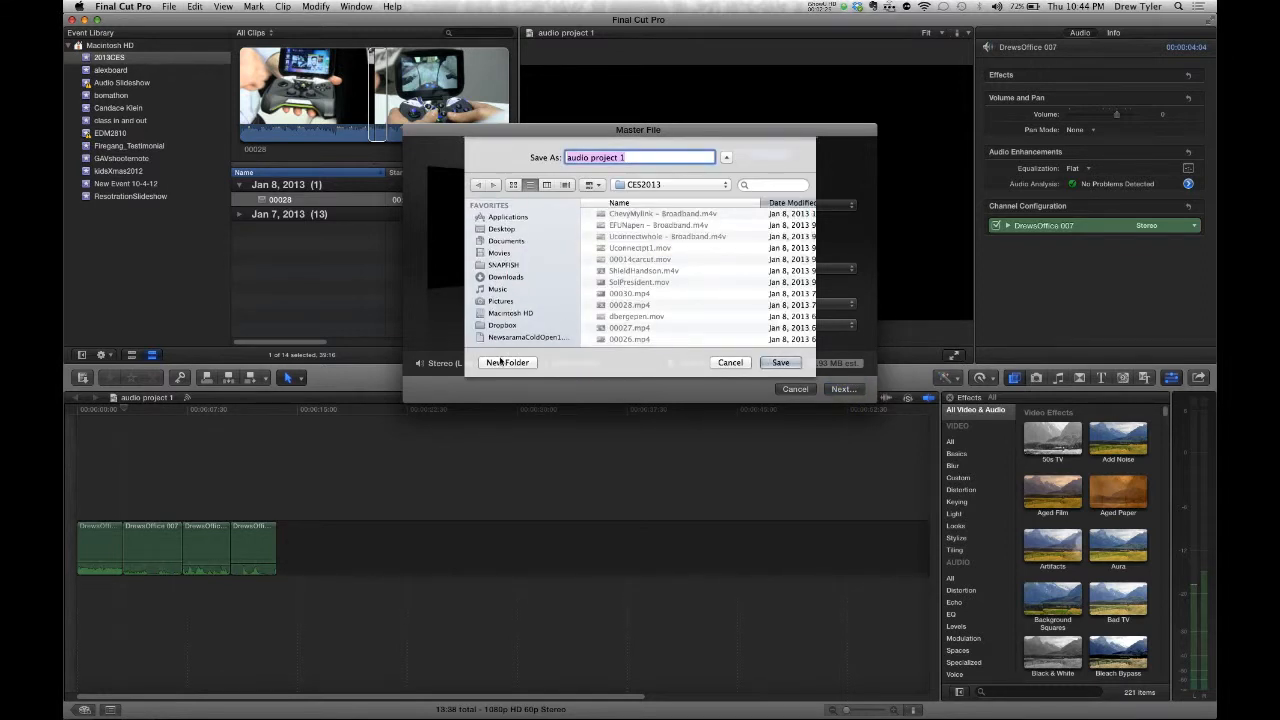
pyautogui.click(505, 229)
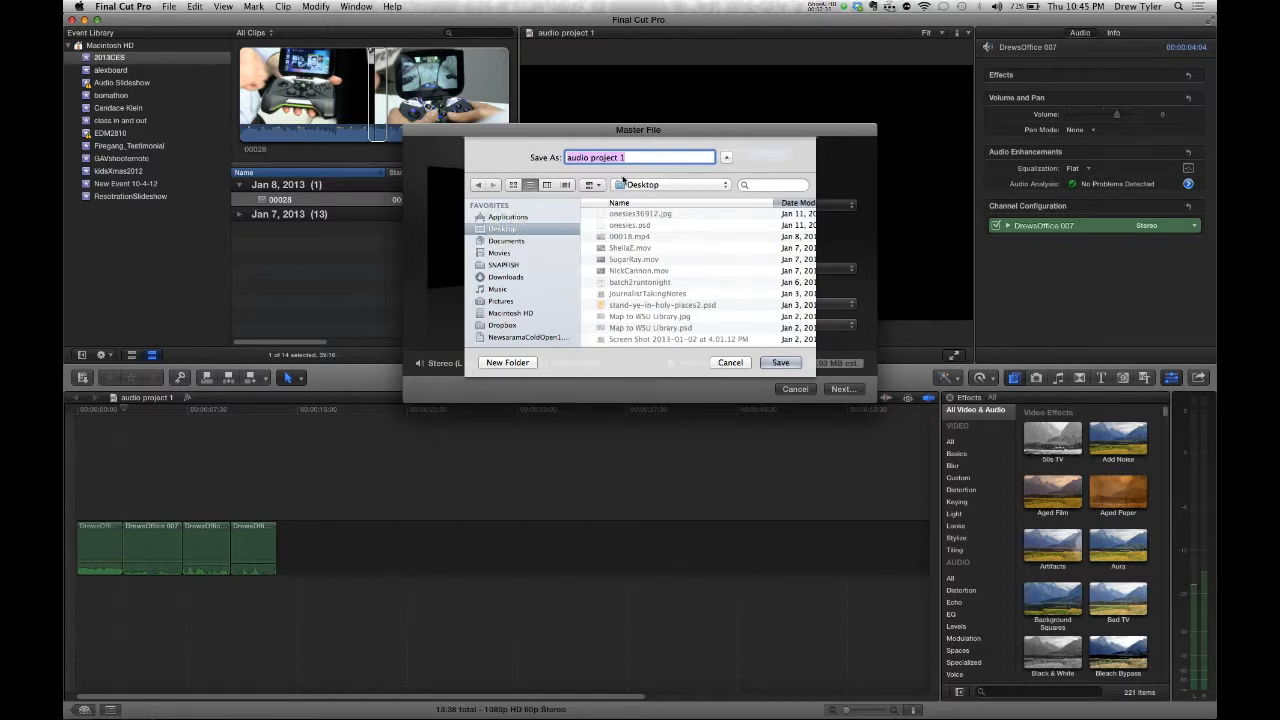
pyautogui.click(780, 362)
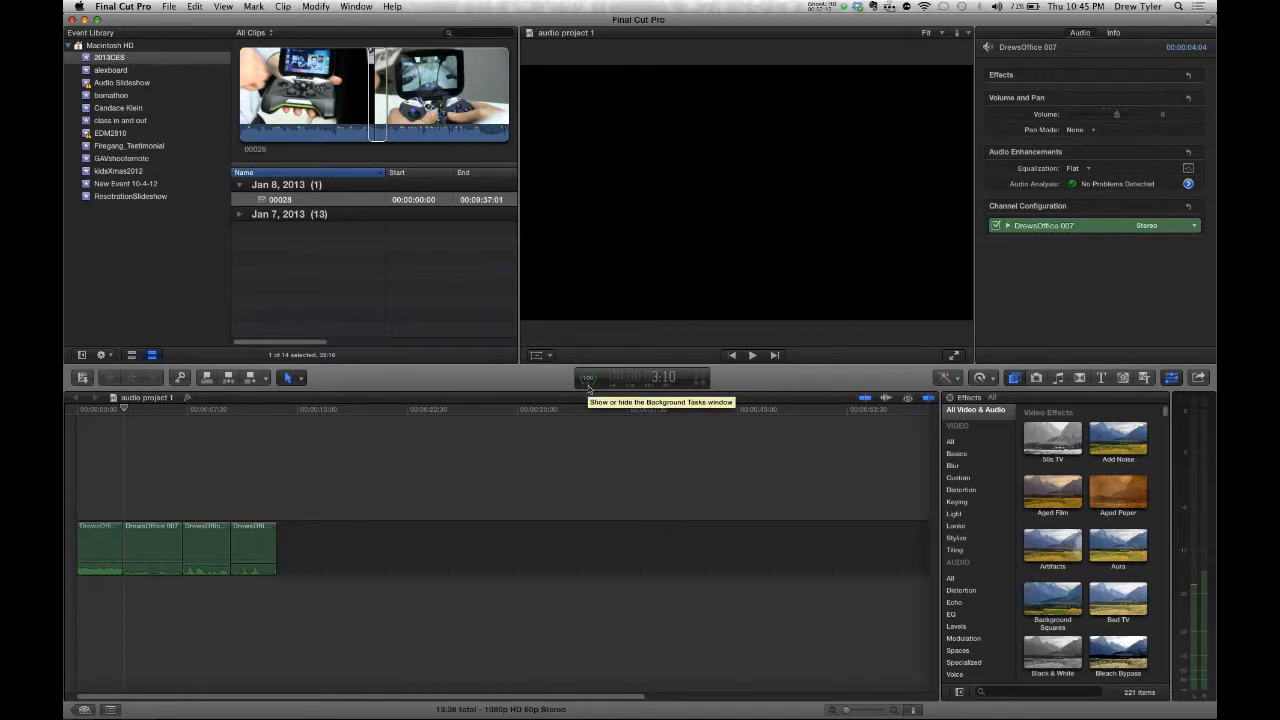
# - Bring Finder's Desktop window to the front and move it to the left
pyautogui.press('super+Tab')
pyautogui.press('super+Tab')
pyautogui.press('super+Tab')
pyautogui.press('super+Tab')
pyautogui.press('super+Tab')
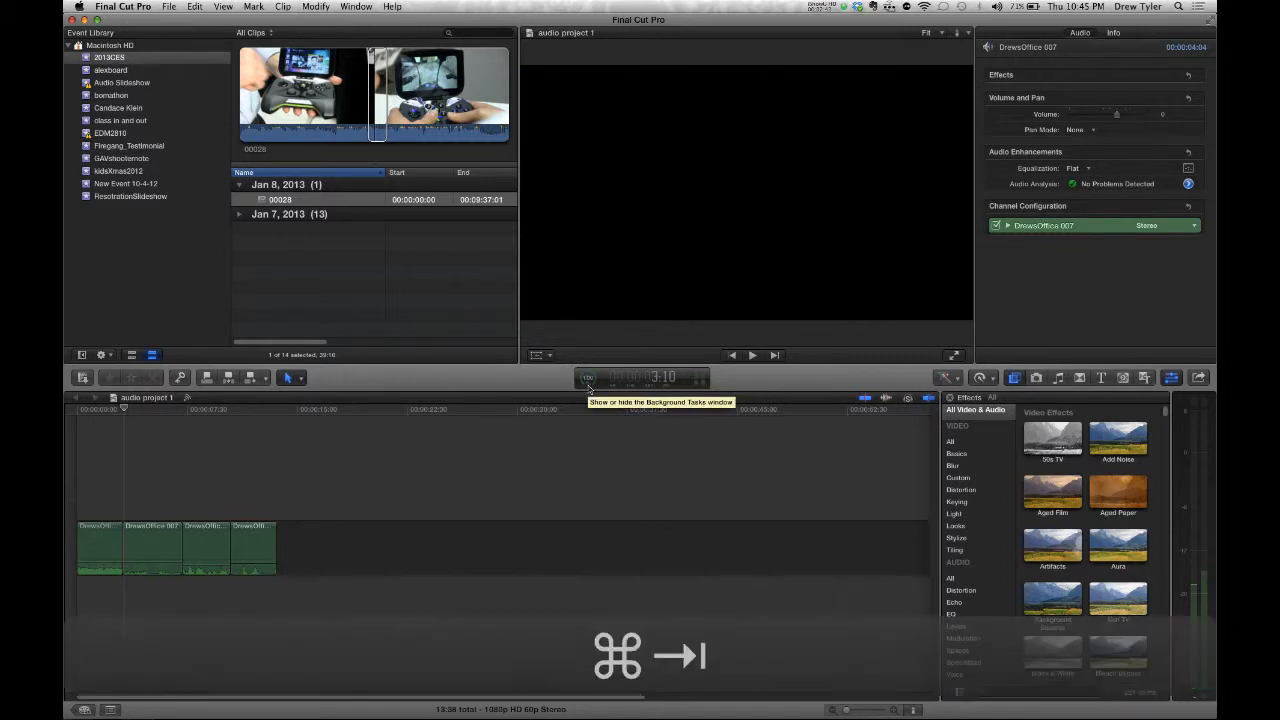
pyautogui.press('super+Tab')
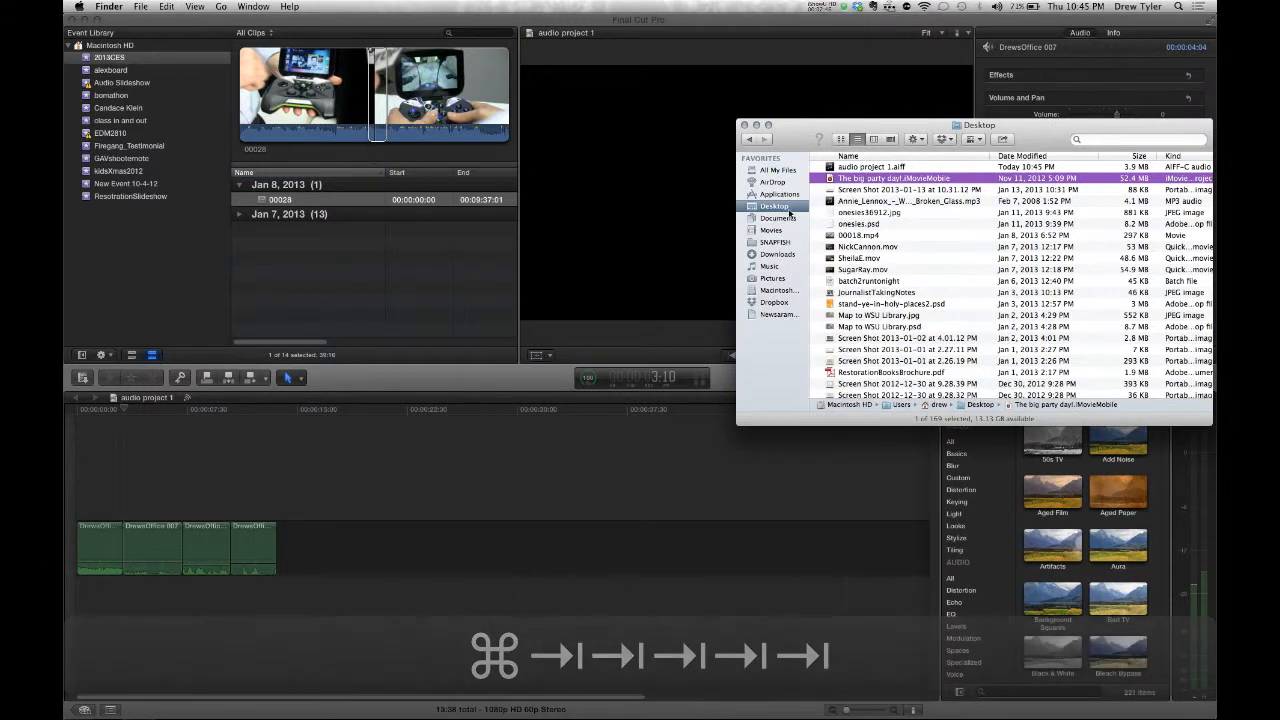
pyautogui.press('super+Tab')
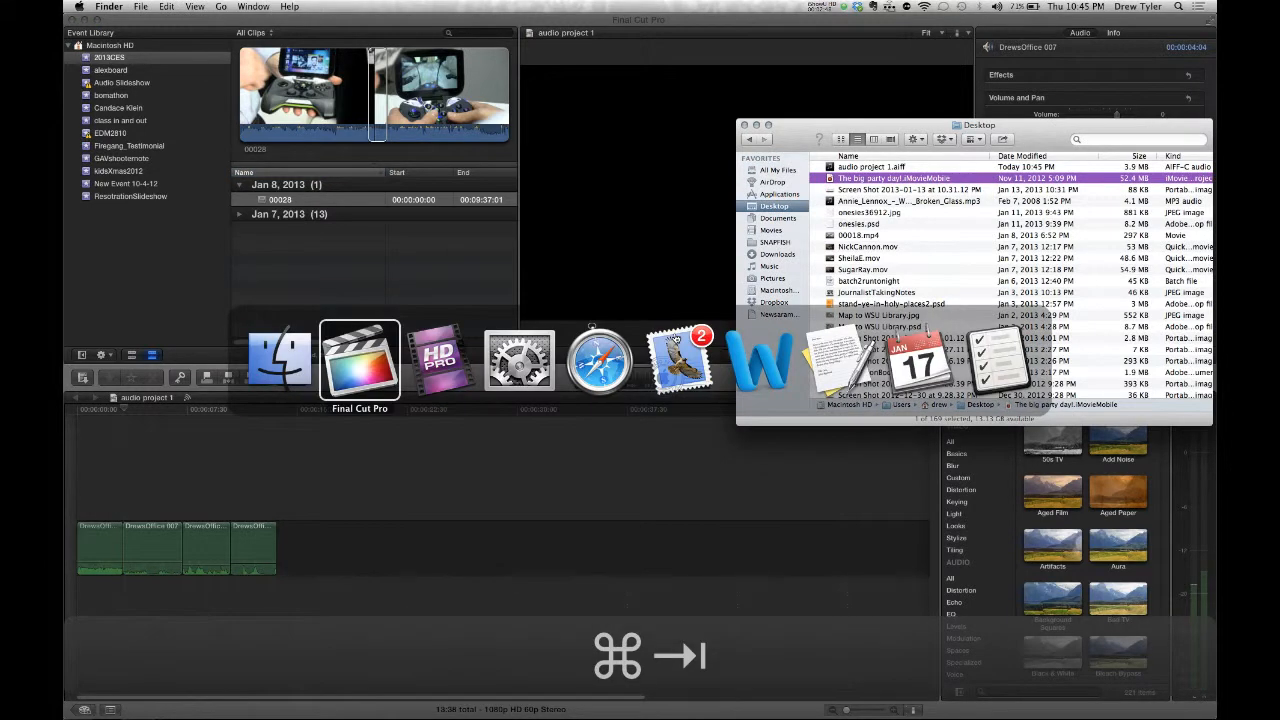
pyautogui.press('super+Tab')
pyautogui.press('super+Tab')
pyautogui.press('super+Tab')
pyautogui.press('super+Tab')
pyautogui.press('super+Tab')
pyautogui.press('super+Tab')
pyautogui.press('super+Tab')
pyautogui.press('super+Tab')
pyautogui.press('super+Tab')
pyautogui.press('super+Tab')
pyautogui.press('super+Tab')
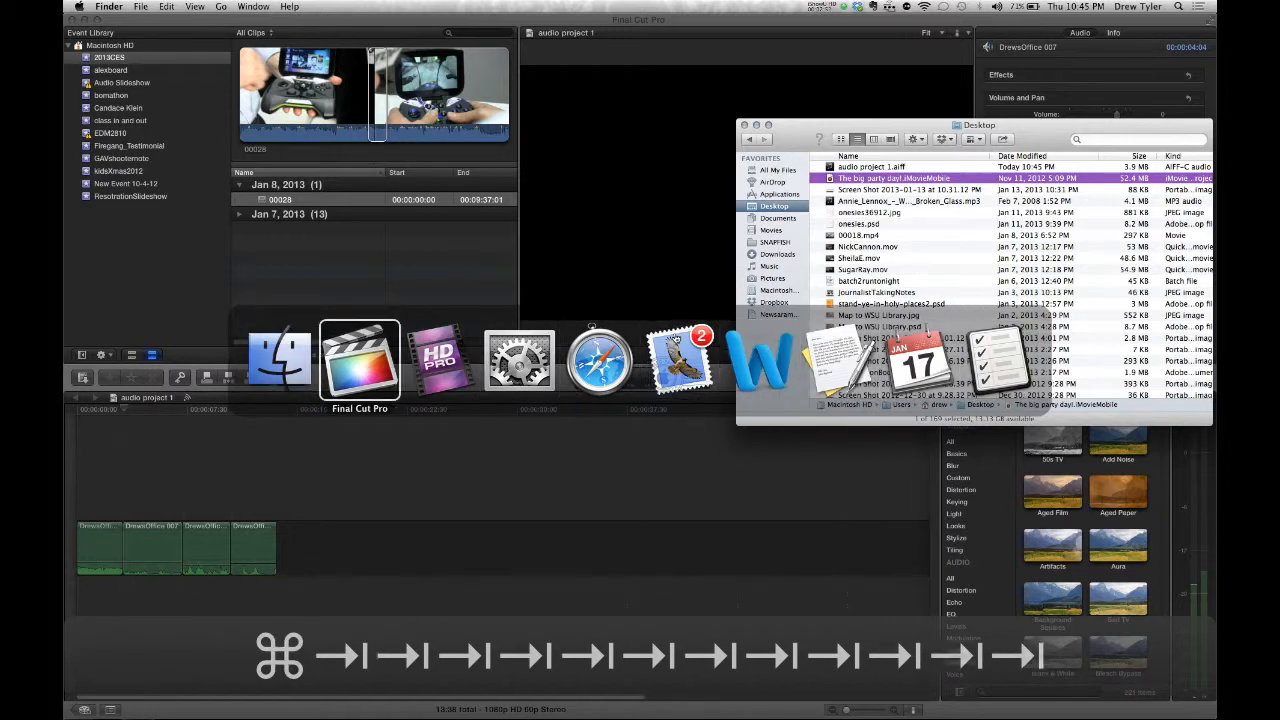
pyautogui.press('super+Tab')
pyautogui.press('super+Tab')
pyautogui.press('super+Tab')
pyautogui.press('super+Tab')
pyautogui.press('super+shift+Tab')
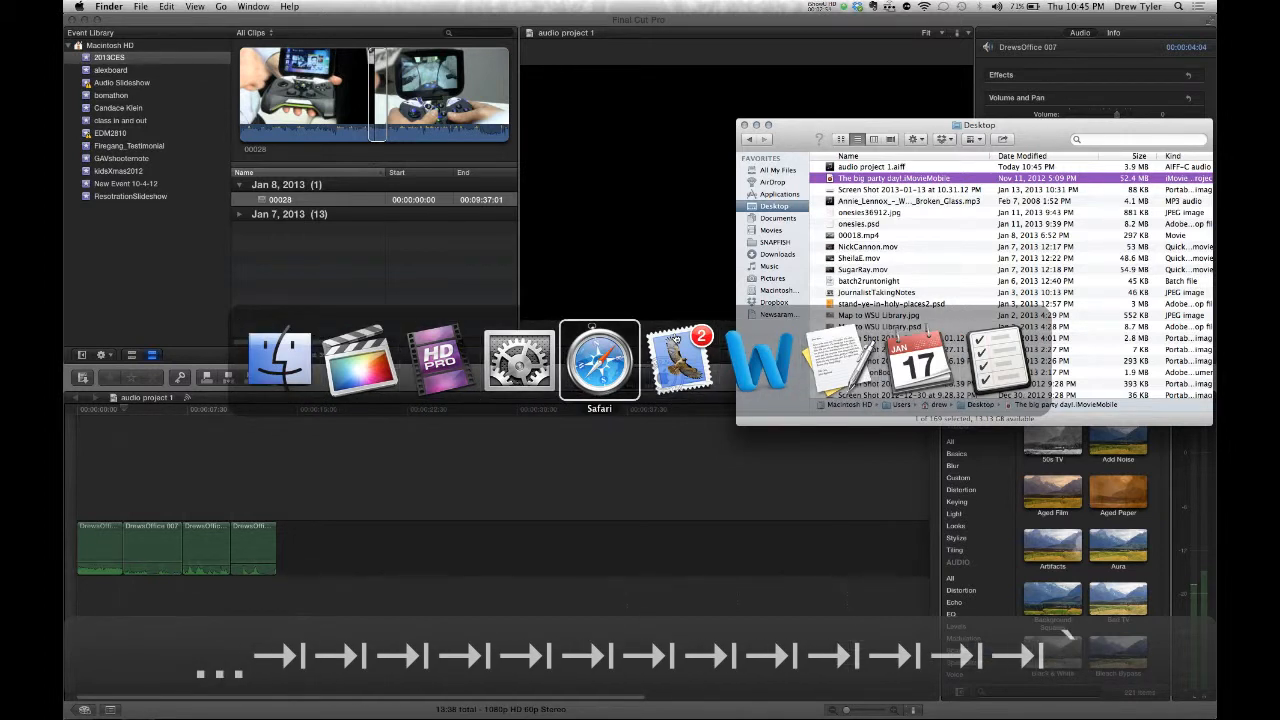
pyautogui.press('super+Tab')
pyautogui.press('super+Tab')
pyautogui.press('super+Tab')
pyautogui.press('super+Tab')
pyautogui.press('super+Tab')
pyautogui.press('super+Tab')
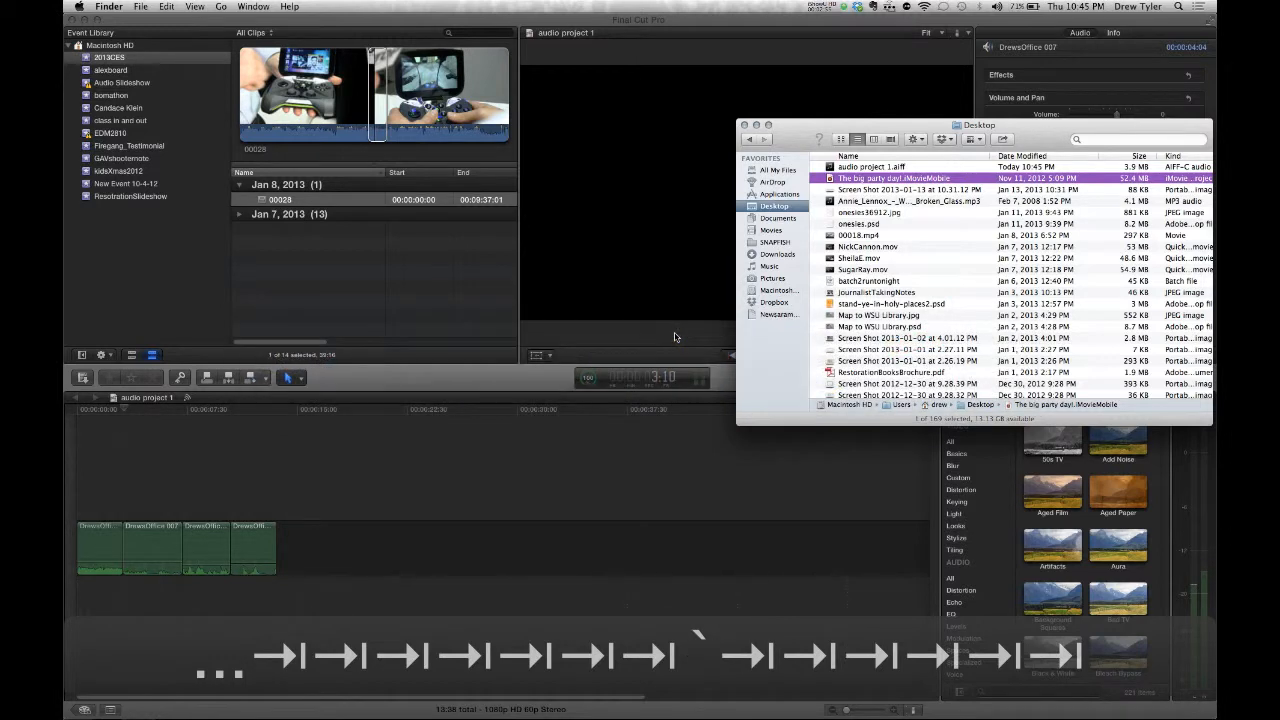
pyautogui.moveTo(794, 146); pyautogui.dragTo(683, 146)
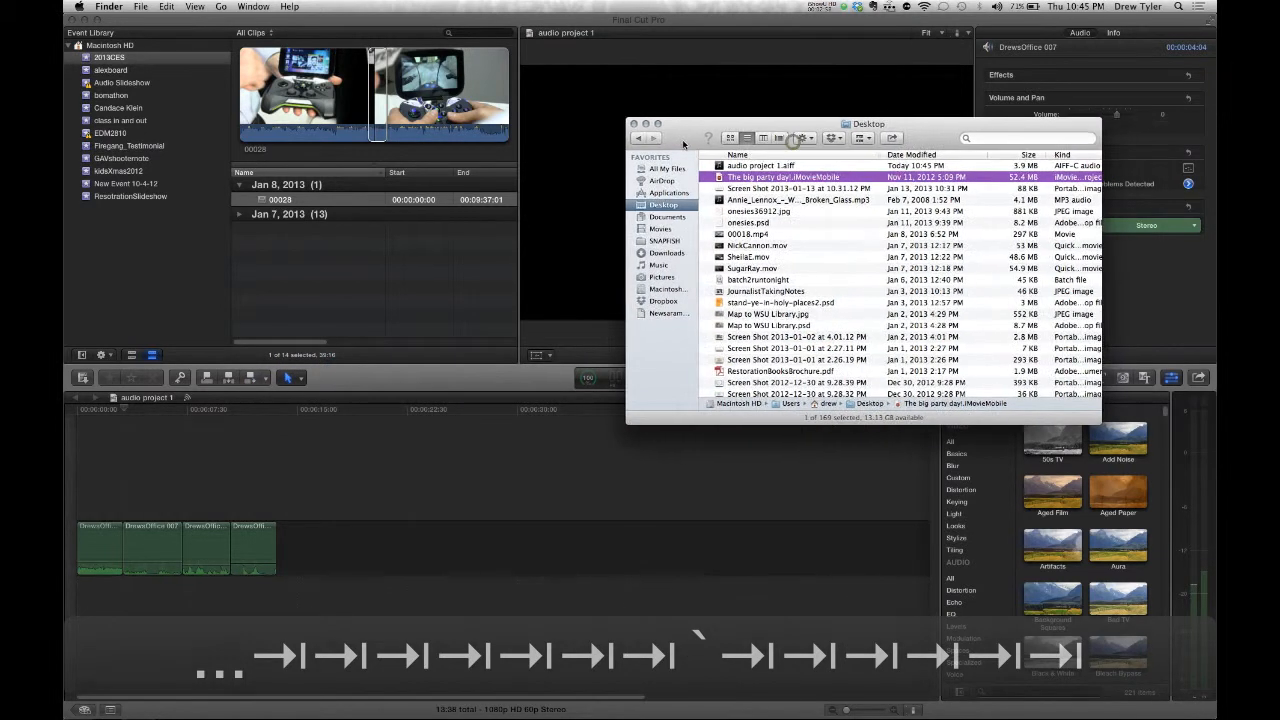
pyautogui.click(517, 477)
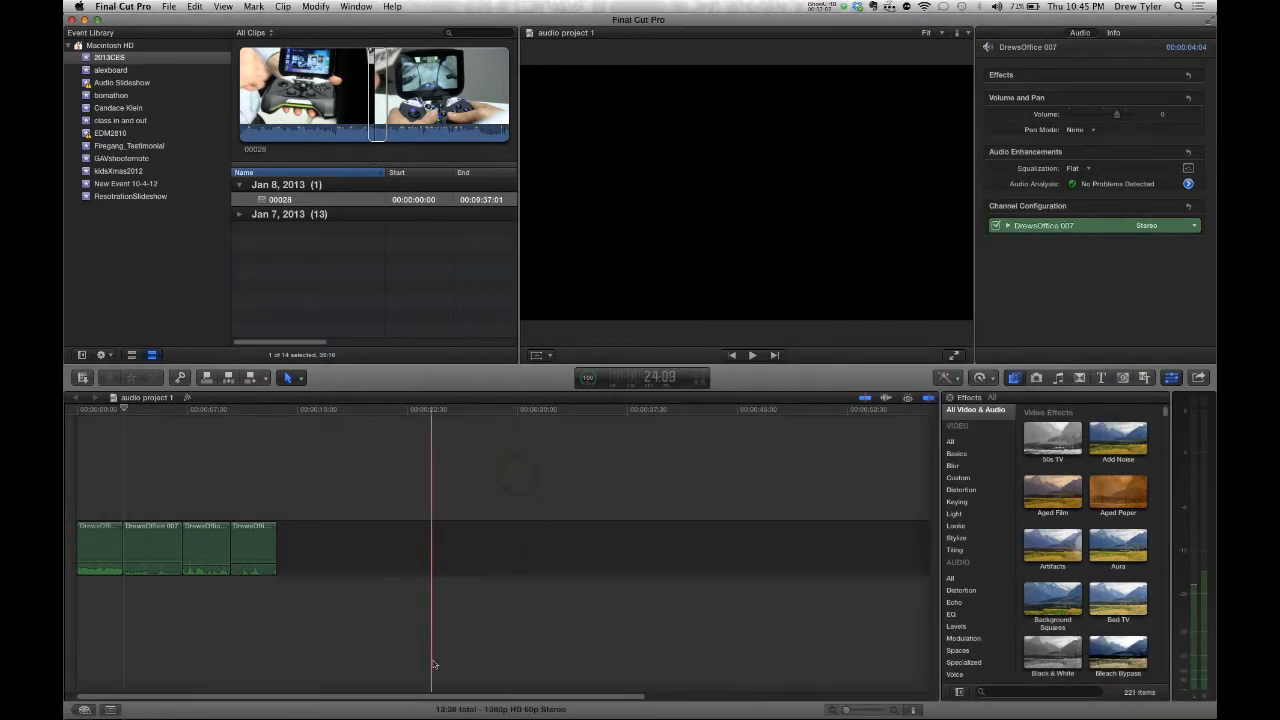
pyautogui.moveTo(434, 700)
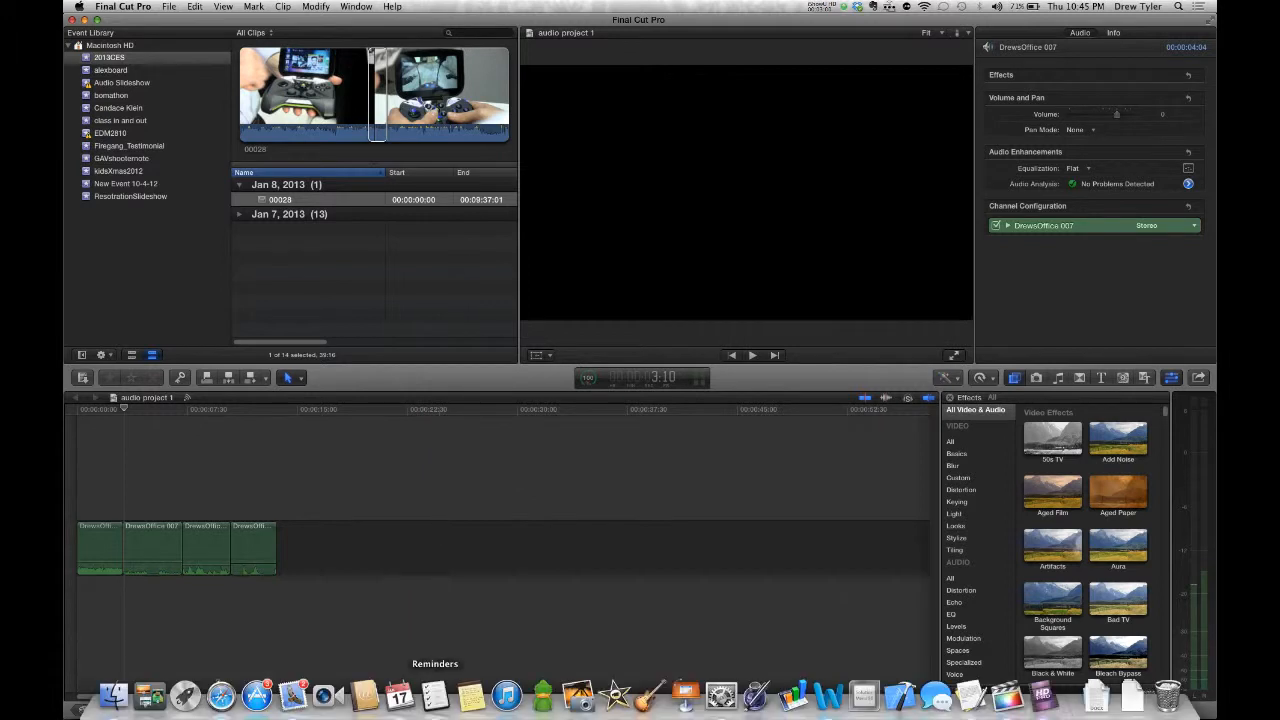
pyautogui.click(115, 697)
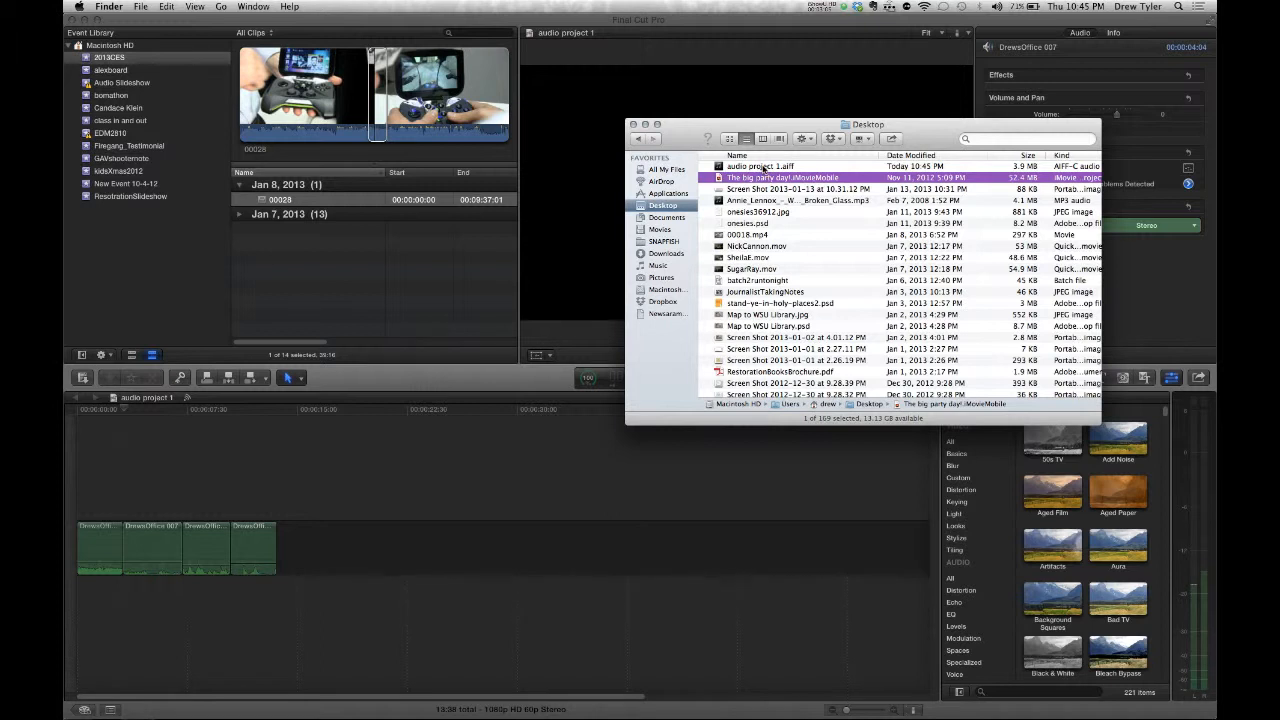
# - Quick Look the exported audio project 1.aiff, then switch to Safari
pyautogui.click(763, 167)
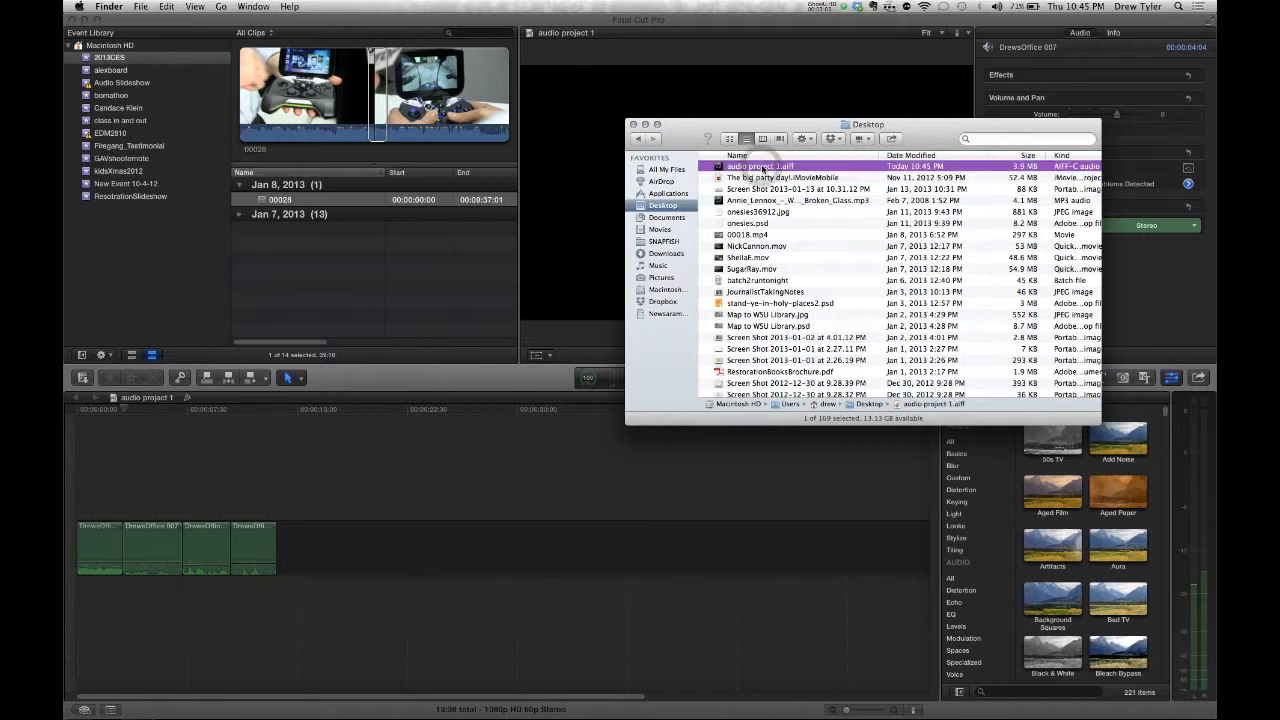
pyautogui.press('space')
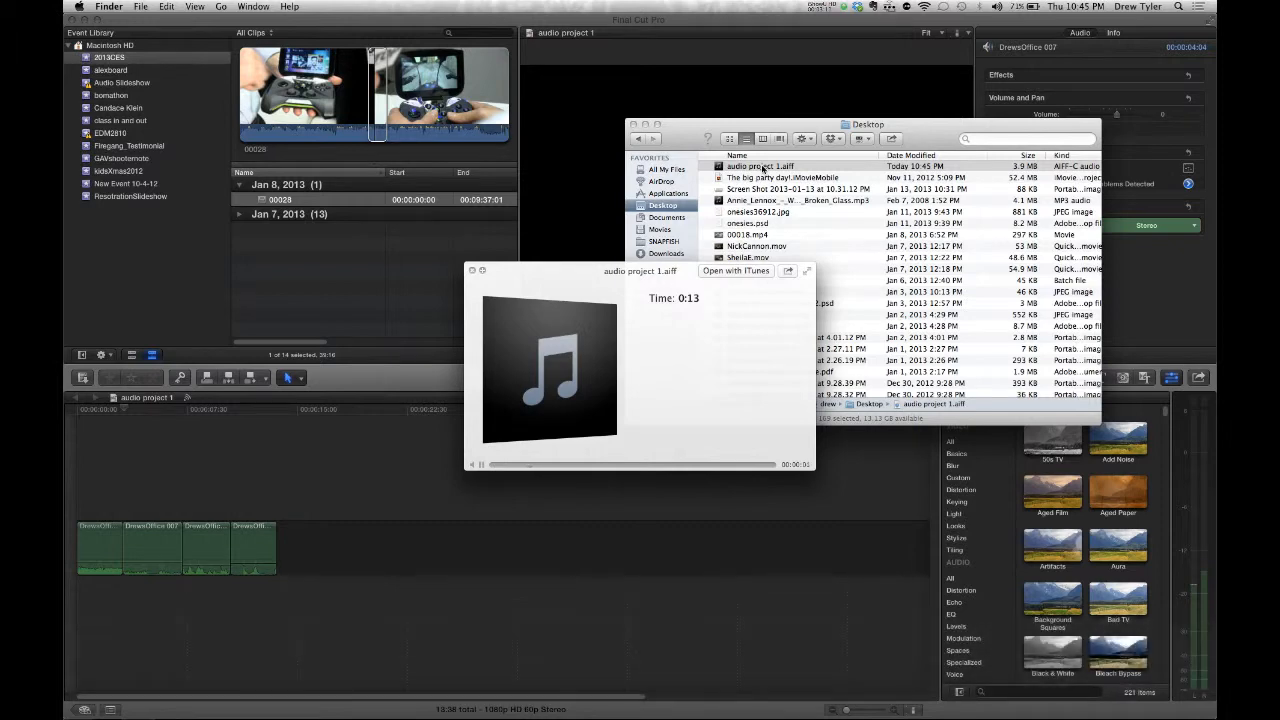
pyautogui.press('space')
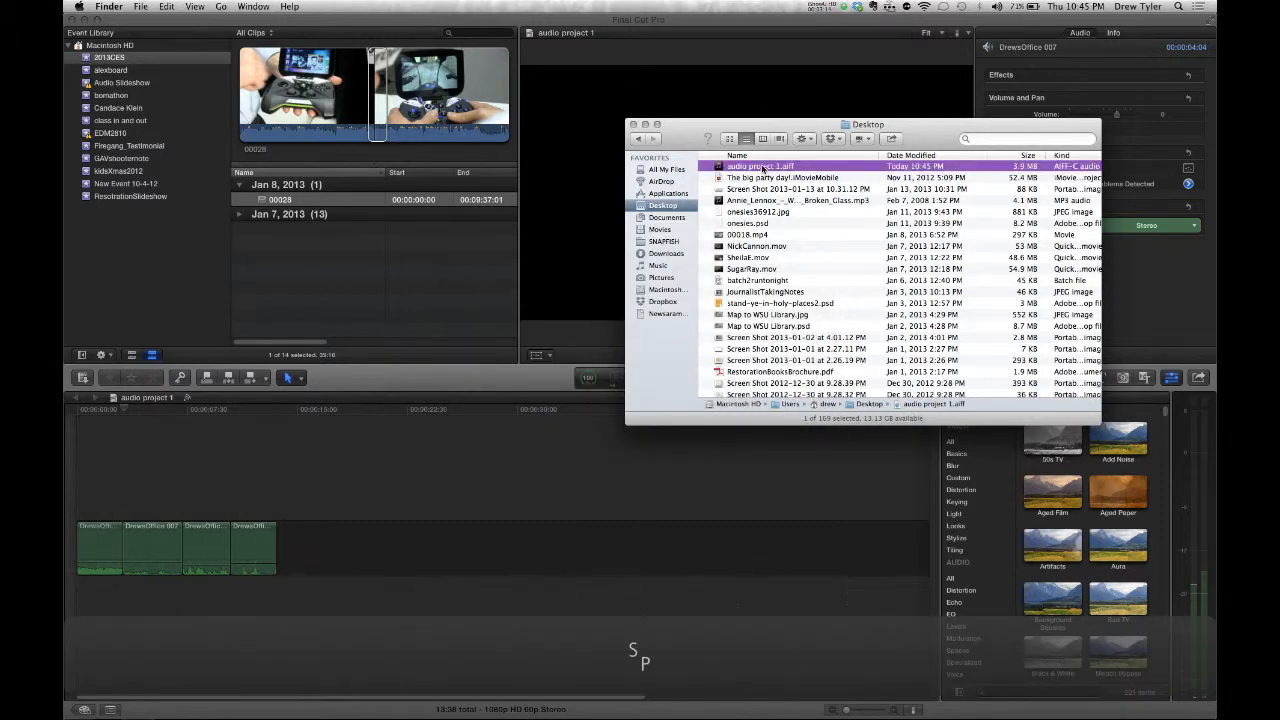
pyautogui.press('super+Tab')
pyautogui.press('super+Tab')
pyautogui.press('super+Tab')
pyautogui.press('super+Tab')
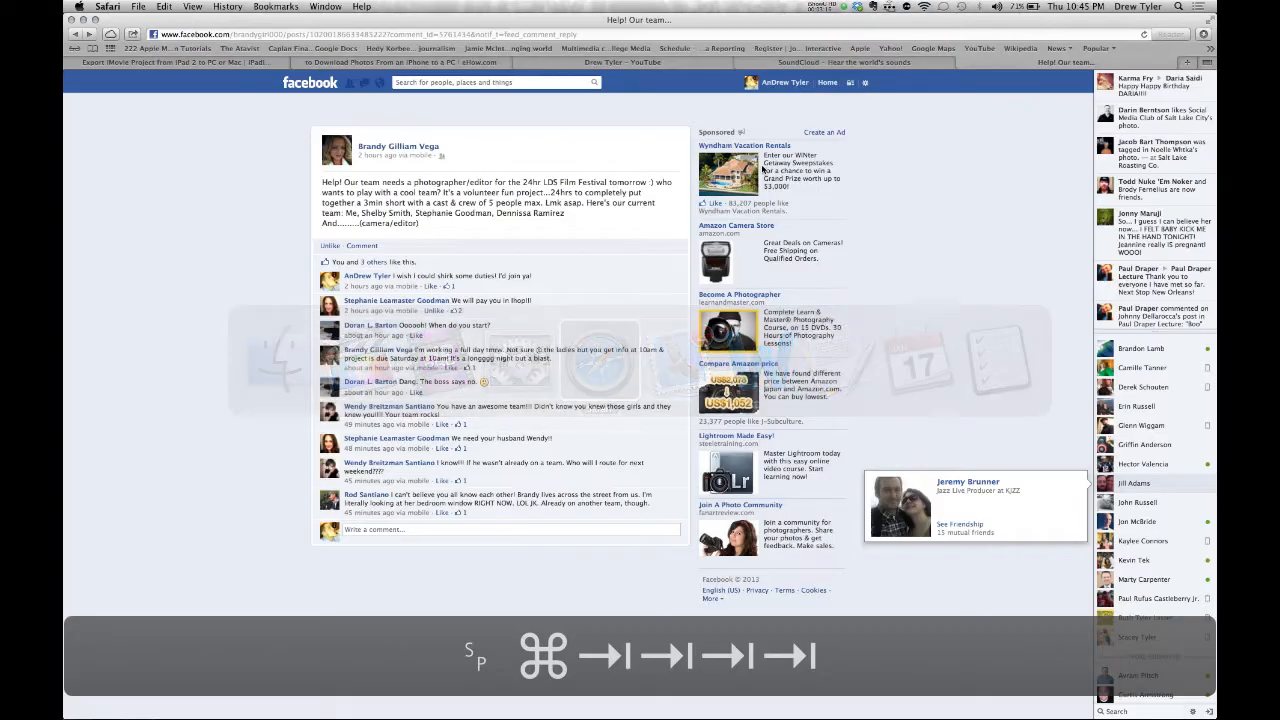
# - On the SoundCloud tab, sign in with Facebook and go to the Upload page
pyautogui.click(898, 63)
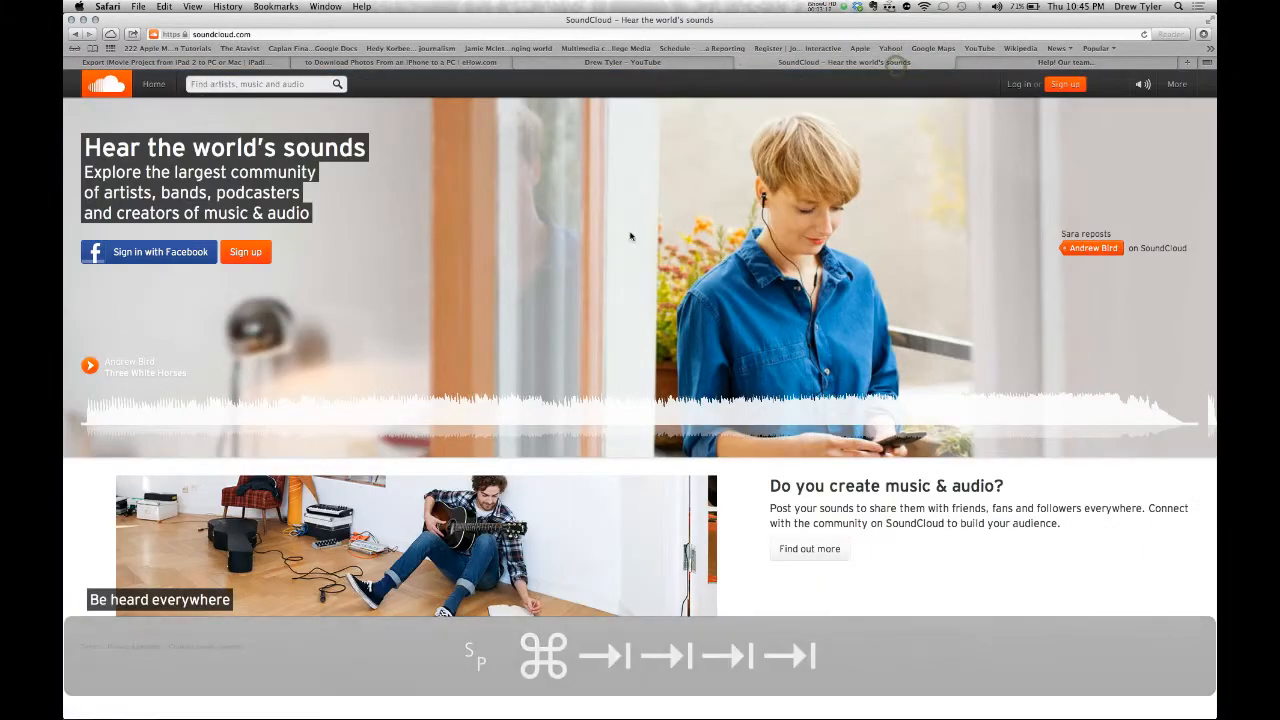
pyautogui.click(153, 253)
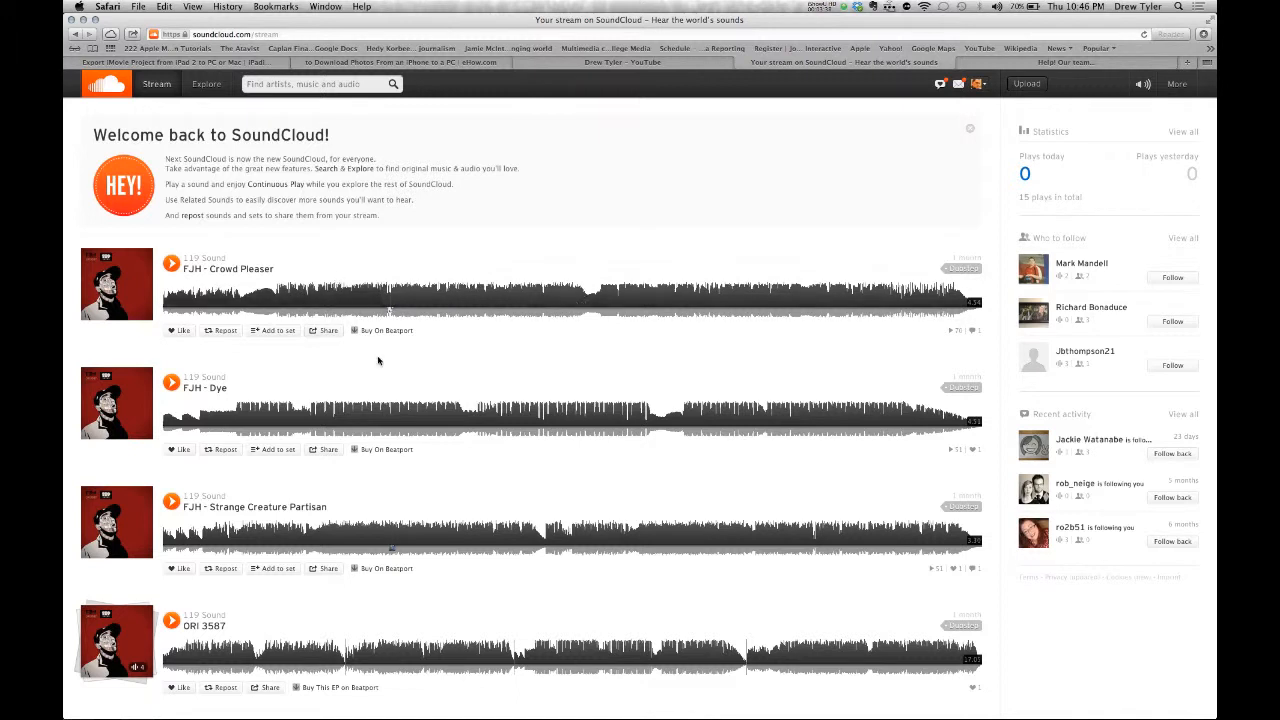
pyautogui.click(1027, 85)
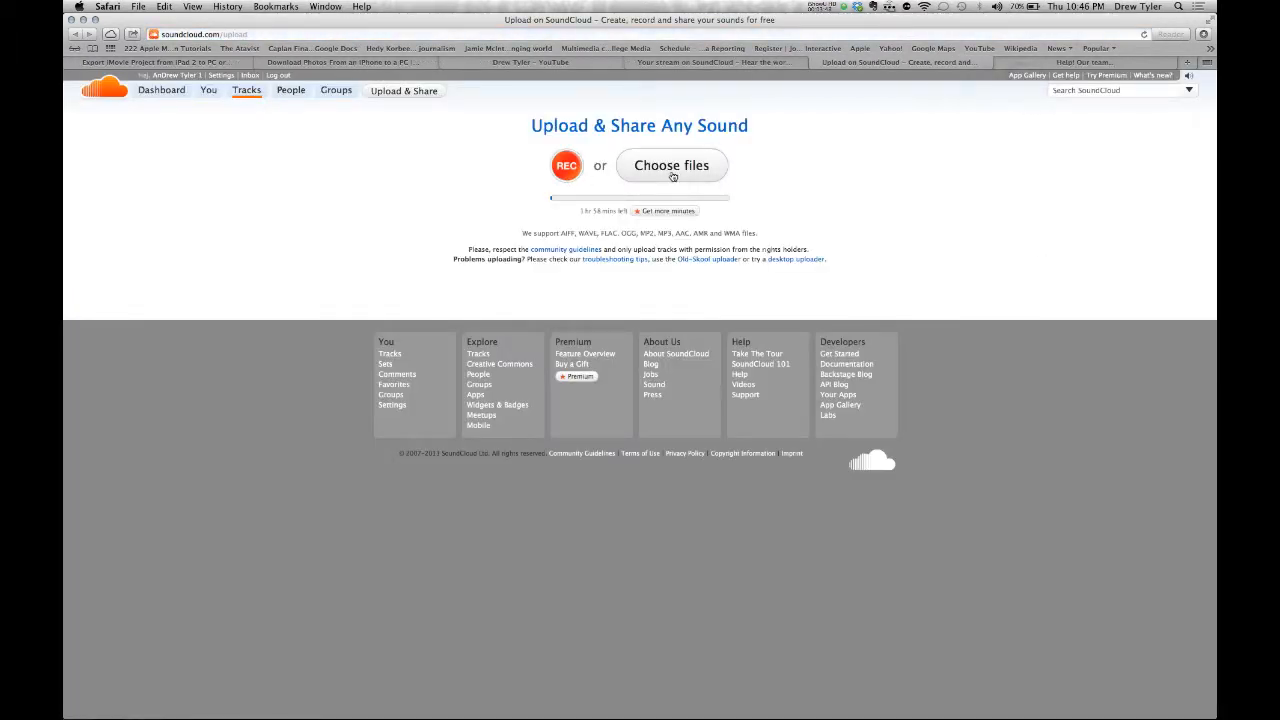
# - Pick audio project 1.aiff from the Desktop in the file picker to upload it
pyautogui.click(672, 170)
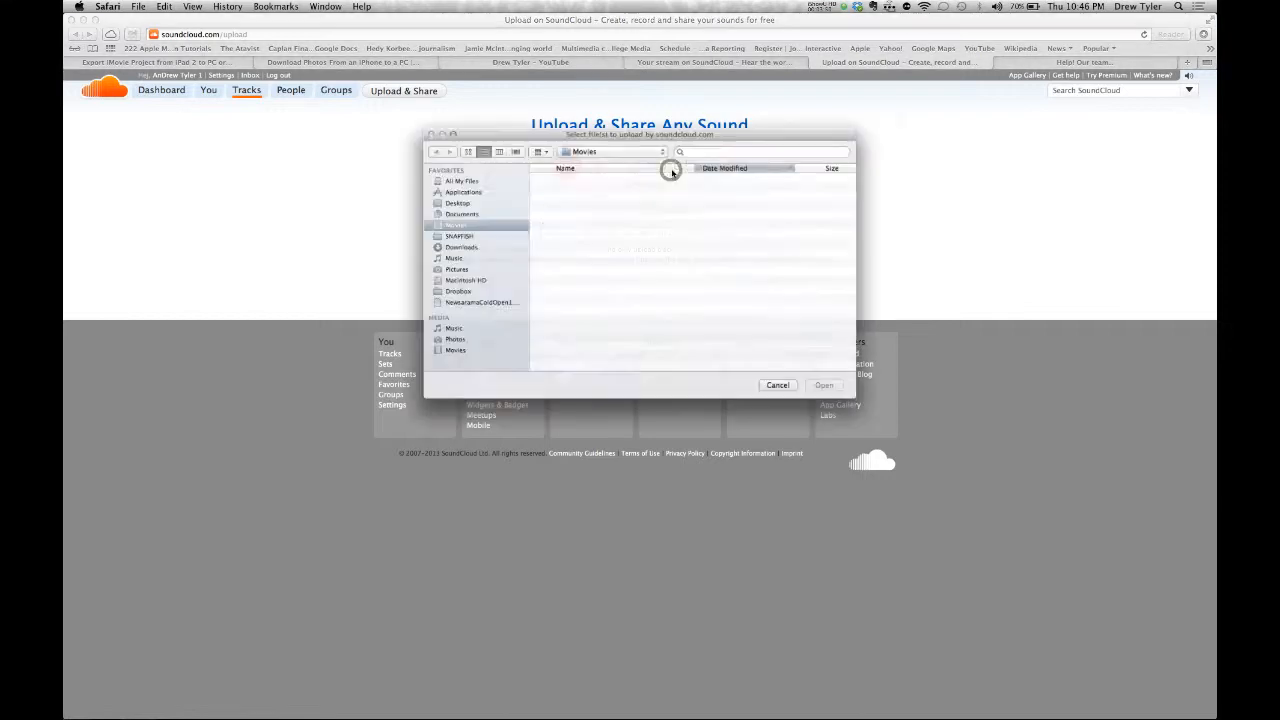
pyautogui.click(441, 198)
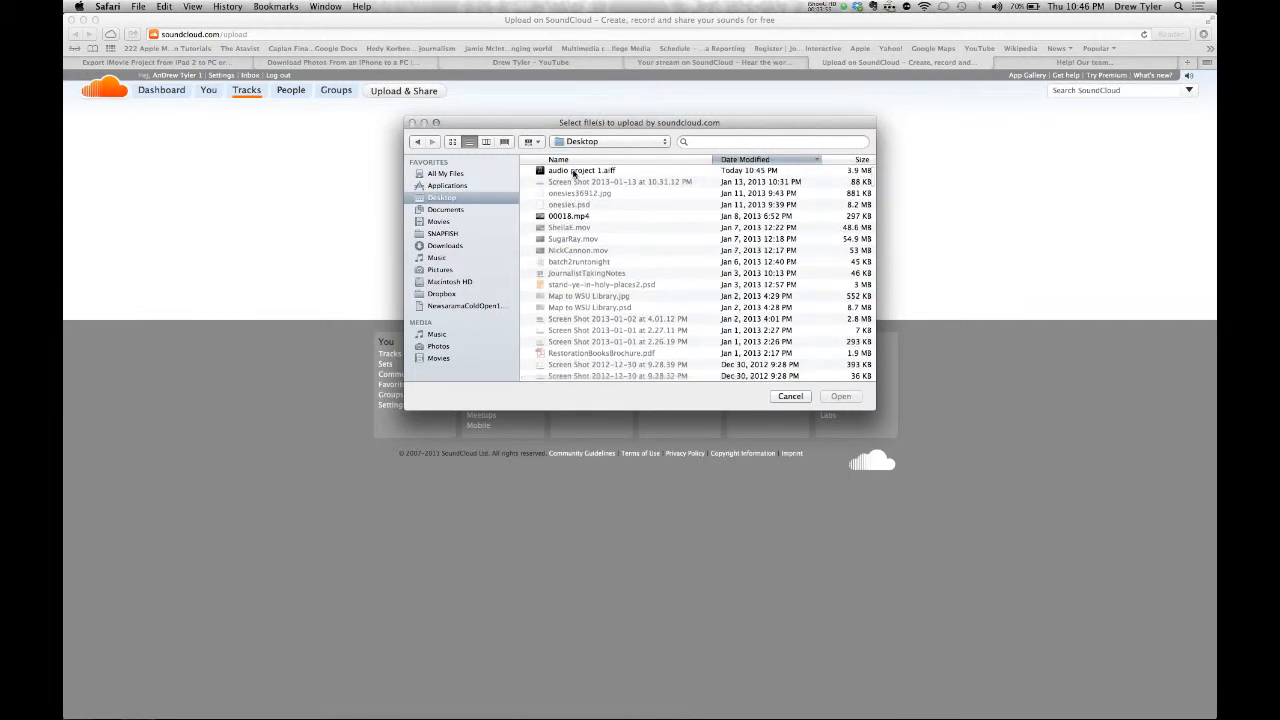
pyautogui.click(573, 171)
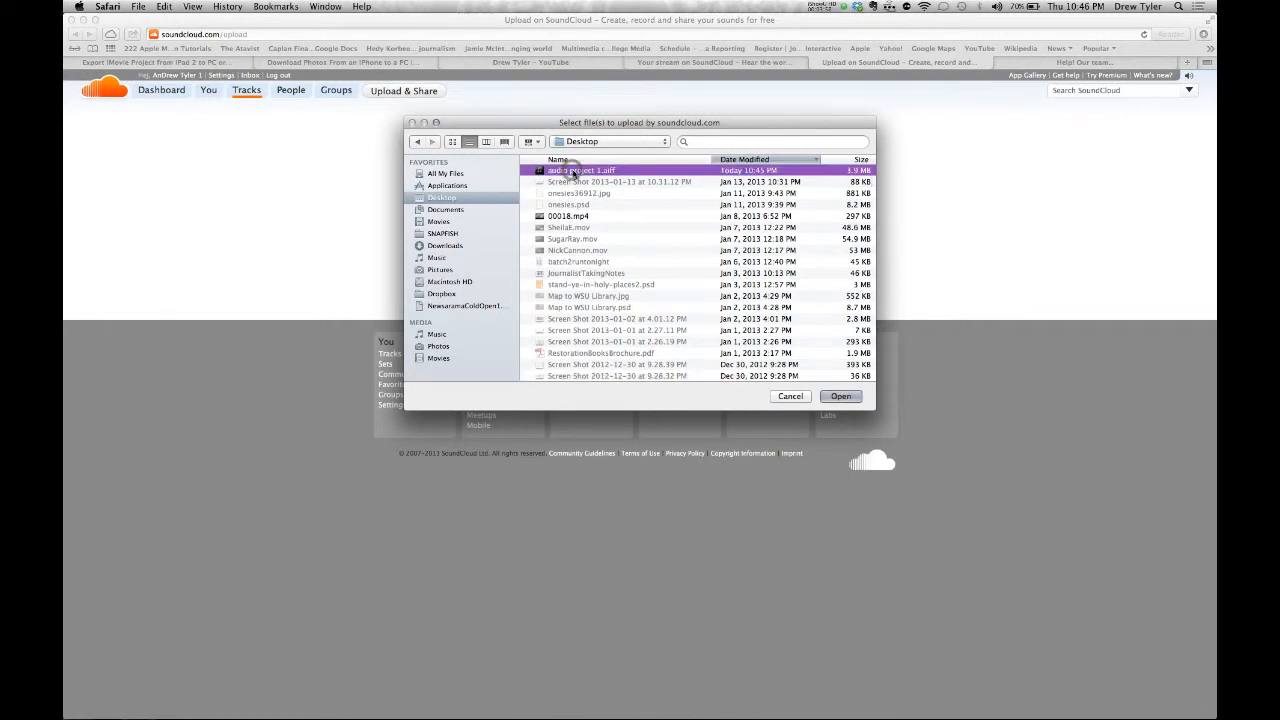
pyautogui.click(752, 161)
pyautogui.click(752, 161)
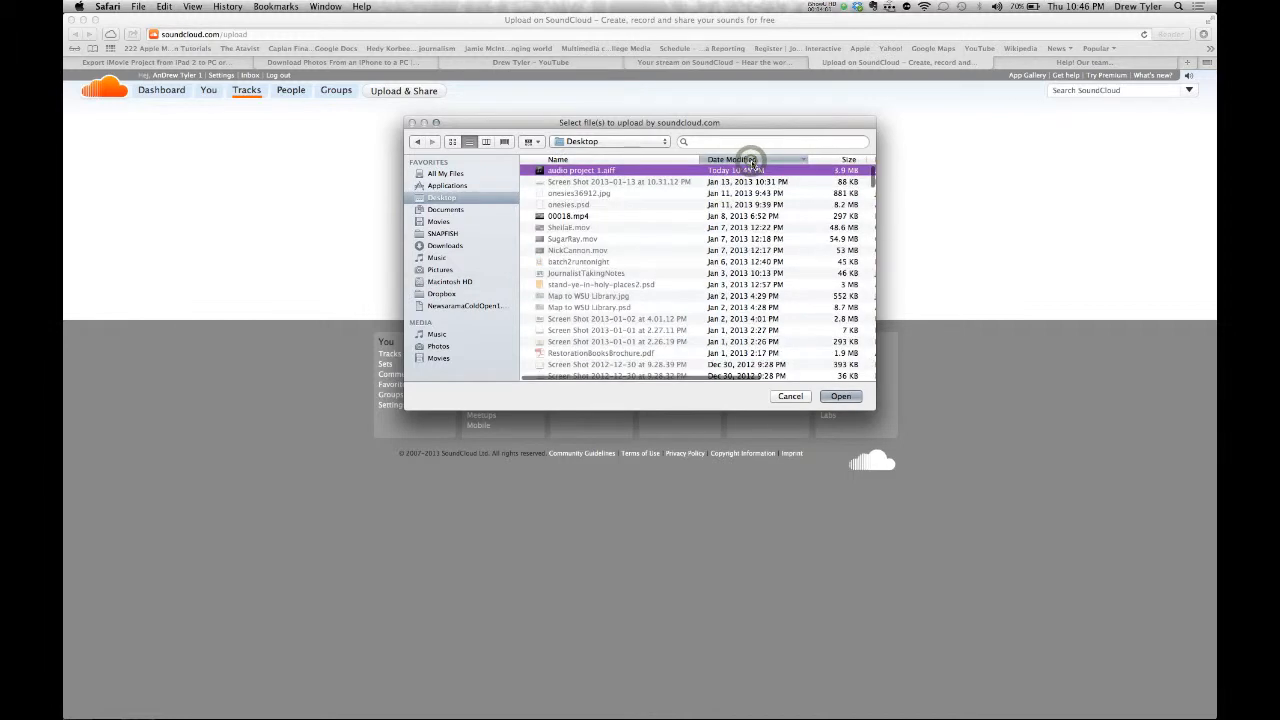
pyautogui.click(632, 160)
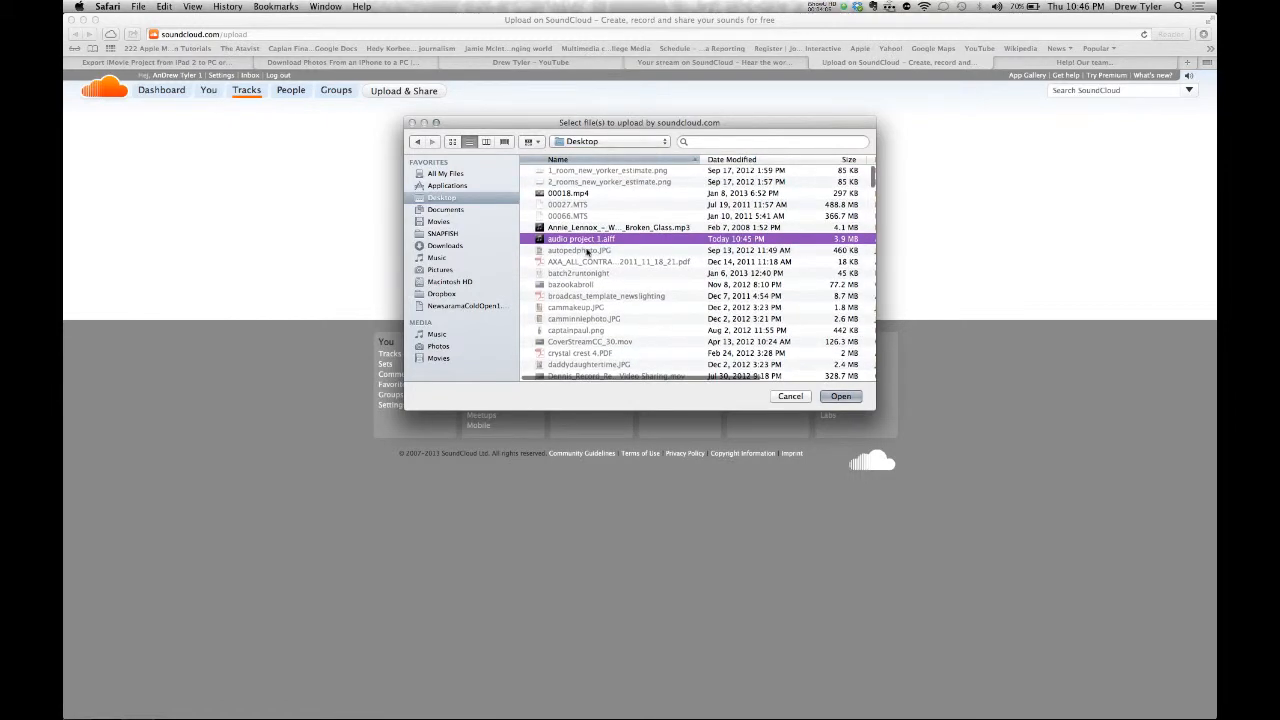
pyautogui.click(838, 396)
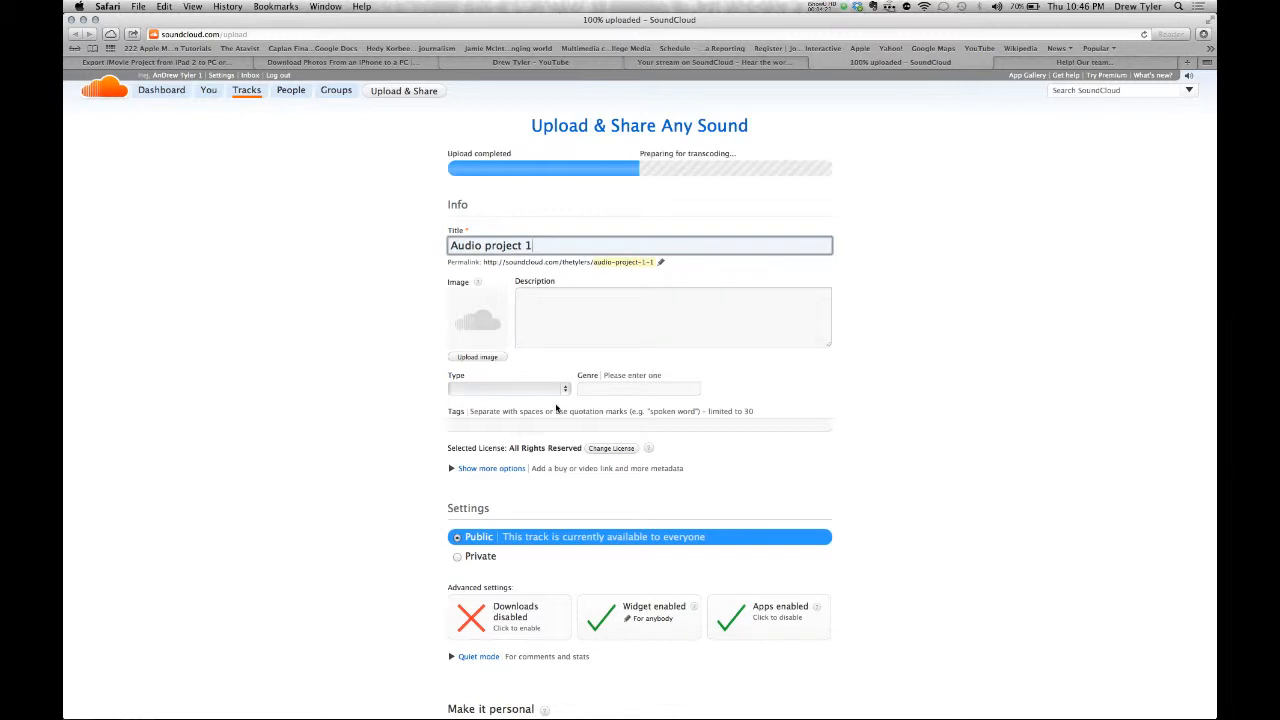
# - Enter the track description 'this is ambient sound from my office.'
pyautogui.click(564, 324)
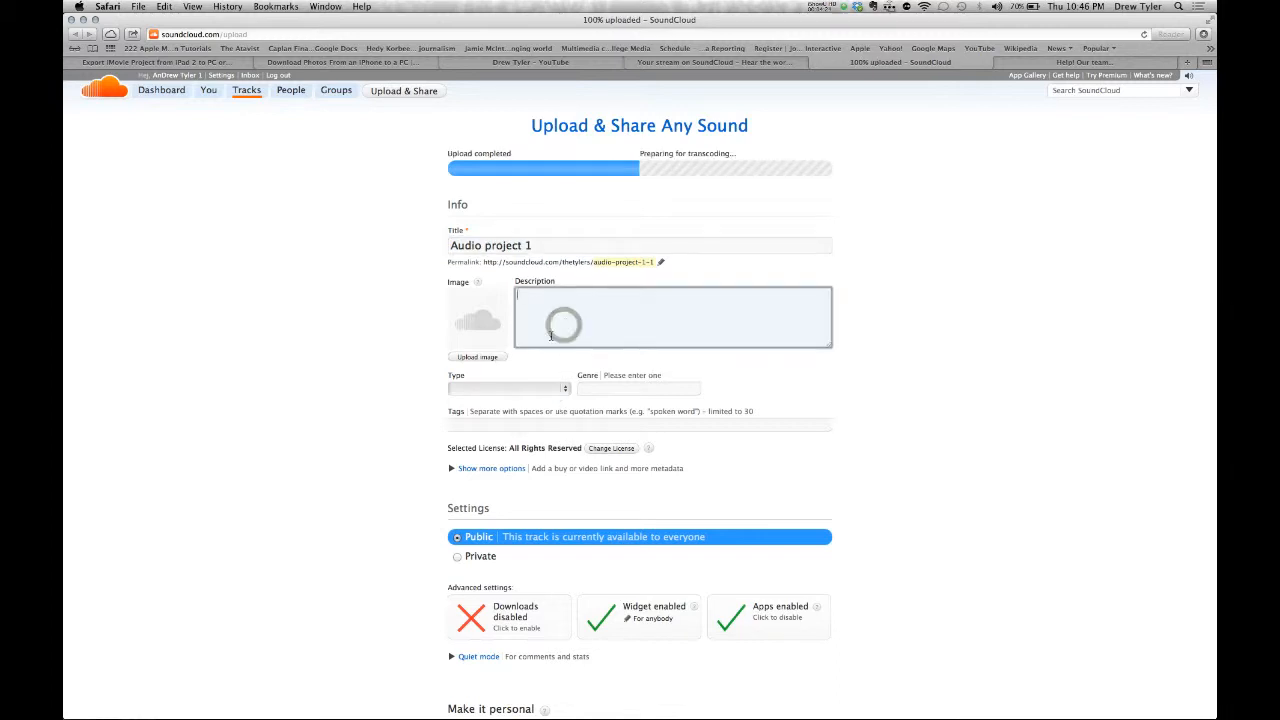
pyautogui.click(532, 389)
pyautogui.click(532, 389)
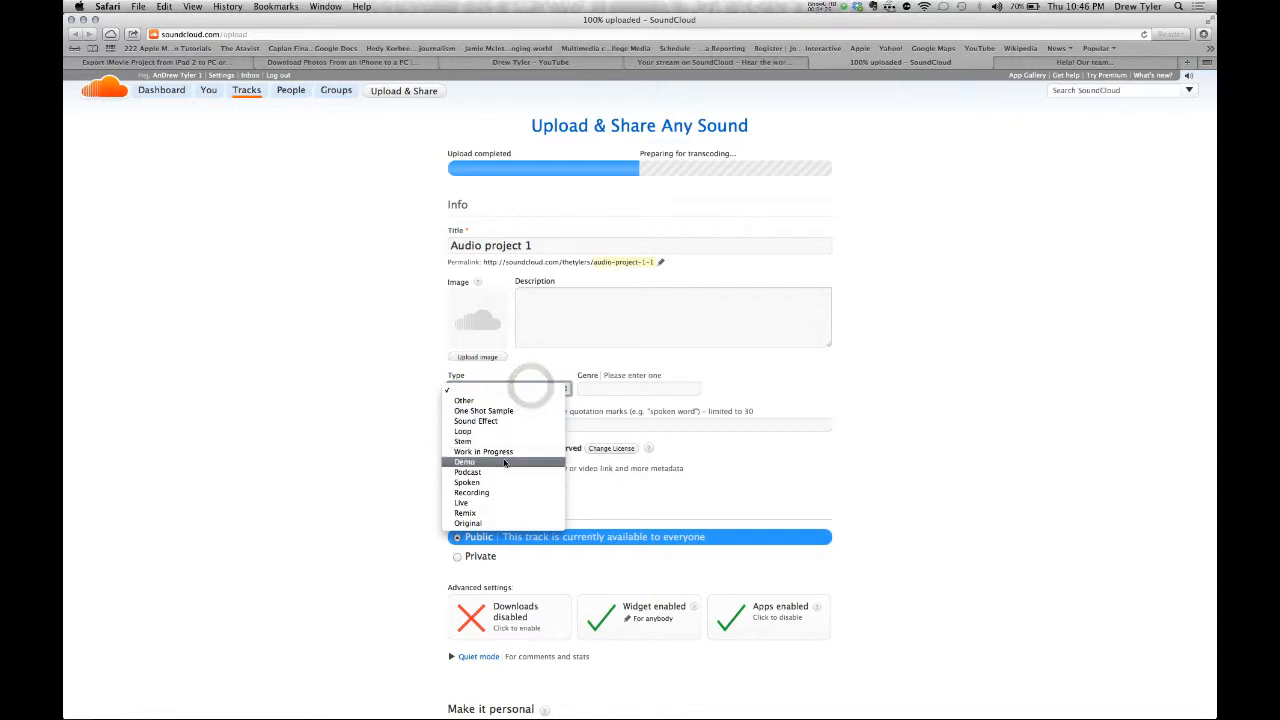
pyautogui.click(584, 312)
pyautogui.click(582, 310)
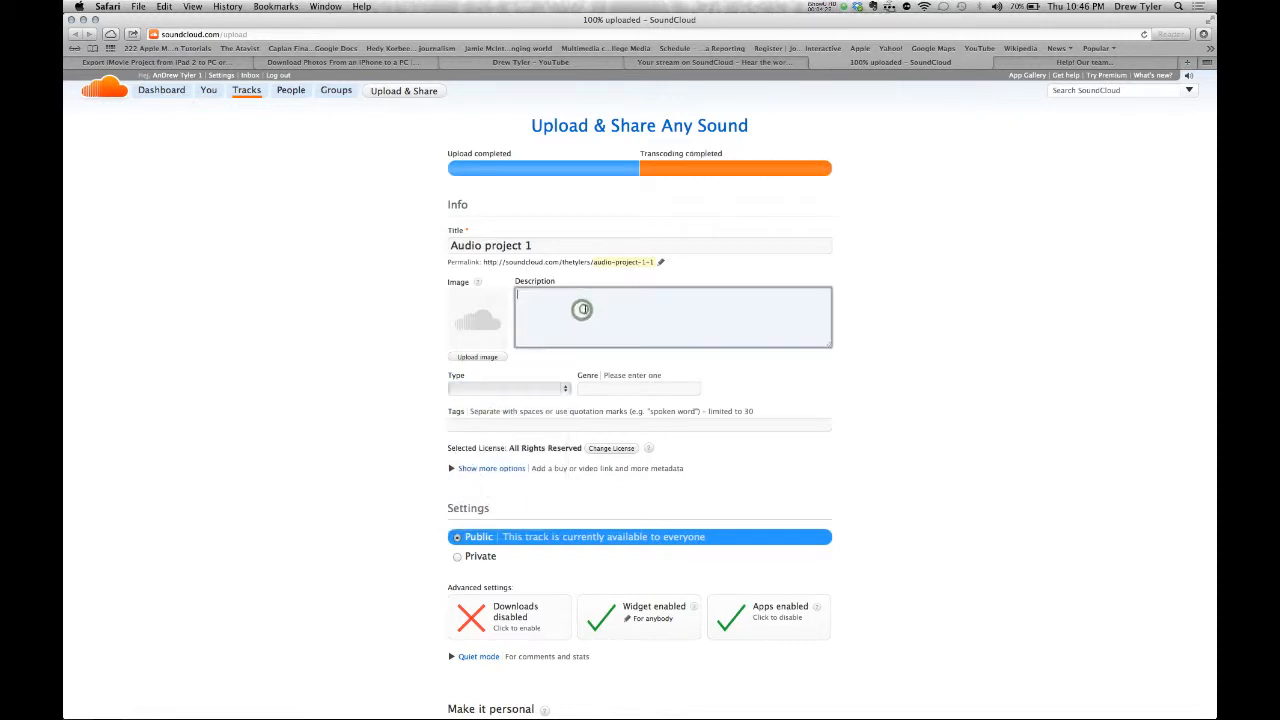
pyautogui.write('this is amb')
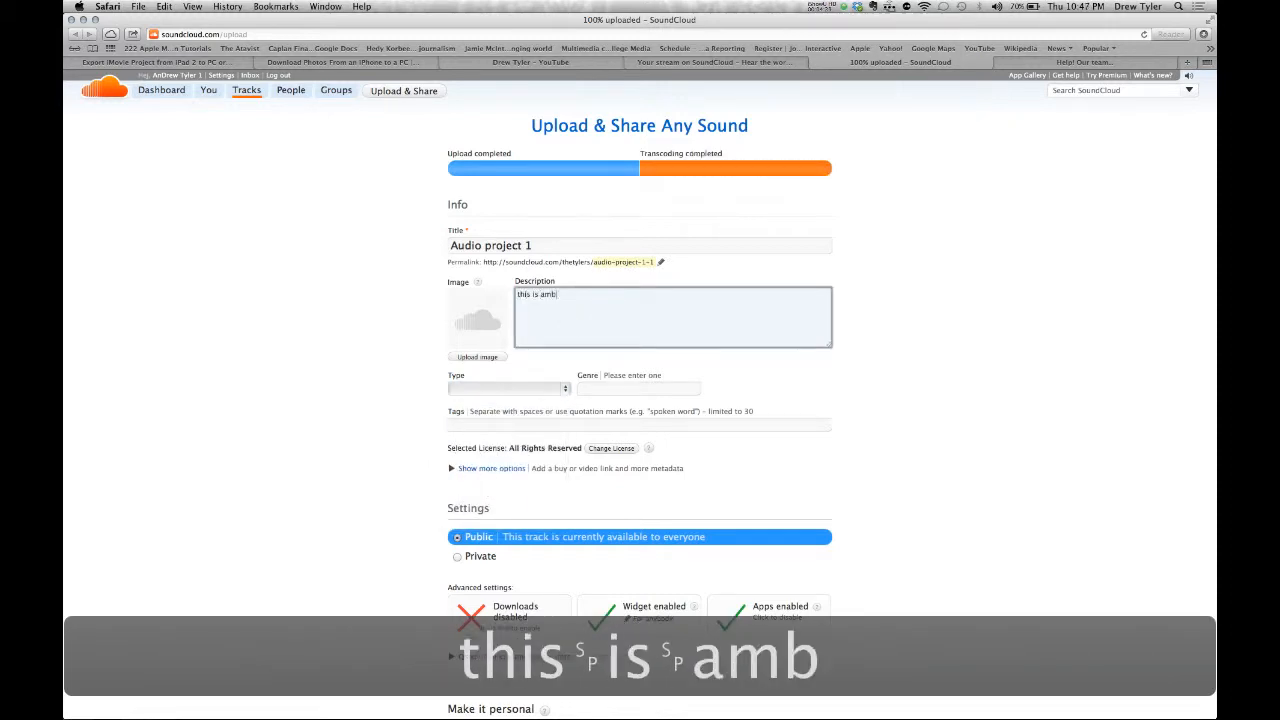
pyautogui.write('ient sound from ')
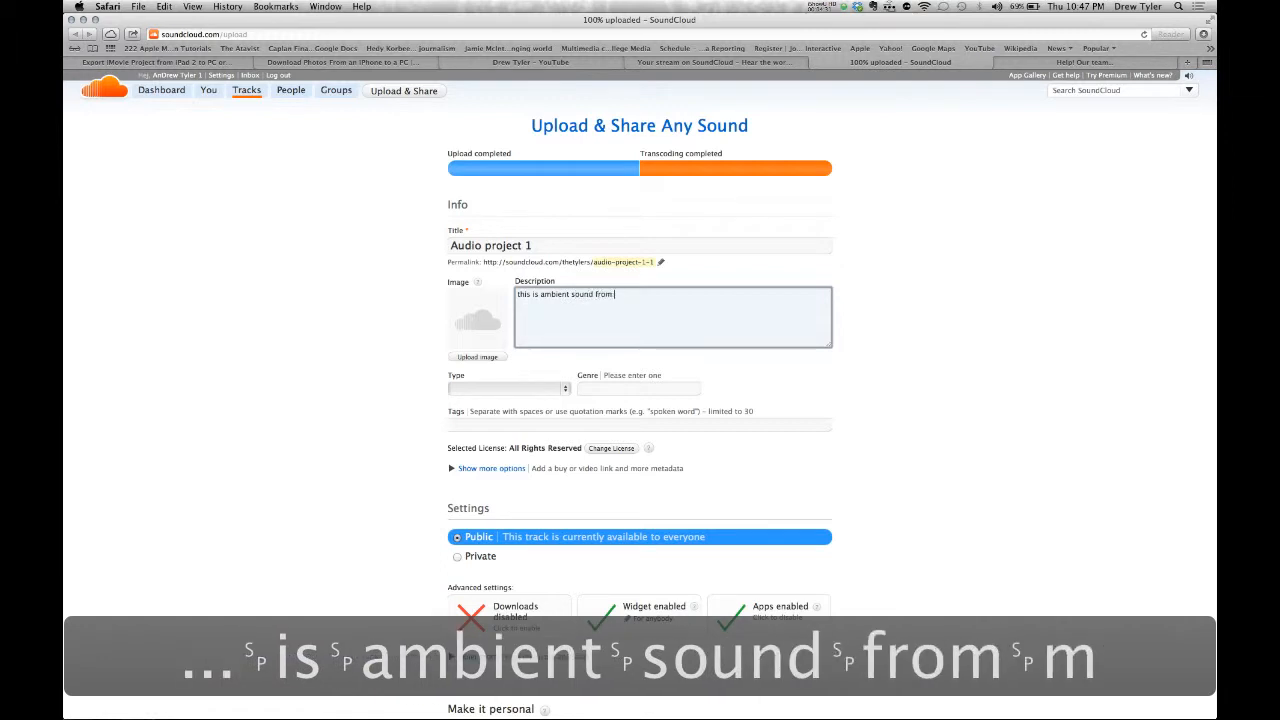
pyautogui.write('my office.')
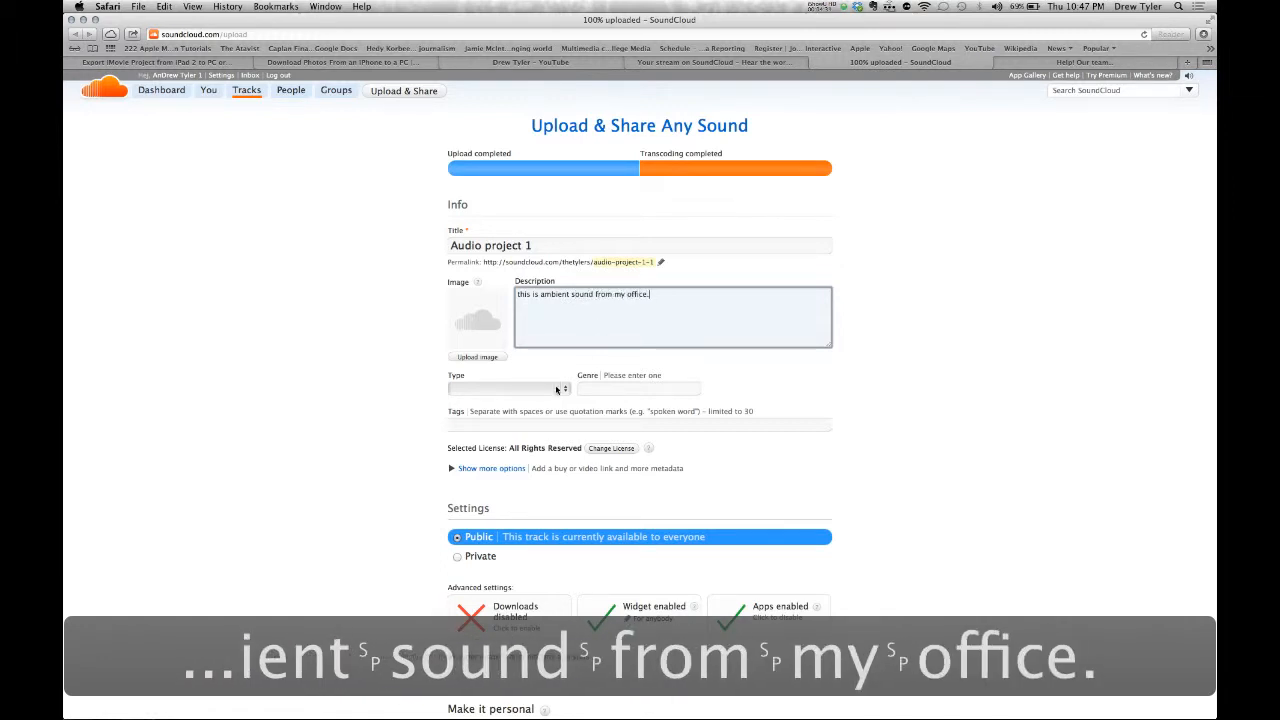
# - Set the track type to Recording and save the track details
pyautogui.click(557, 390)
pyautogui.click(530, 494)
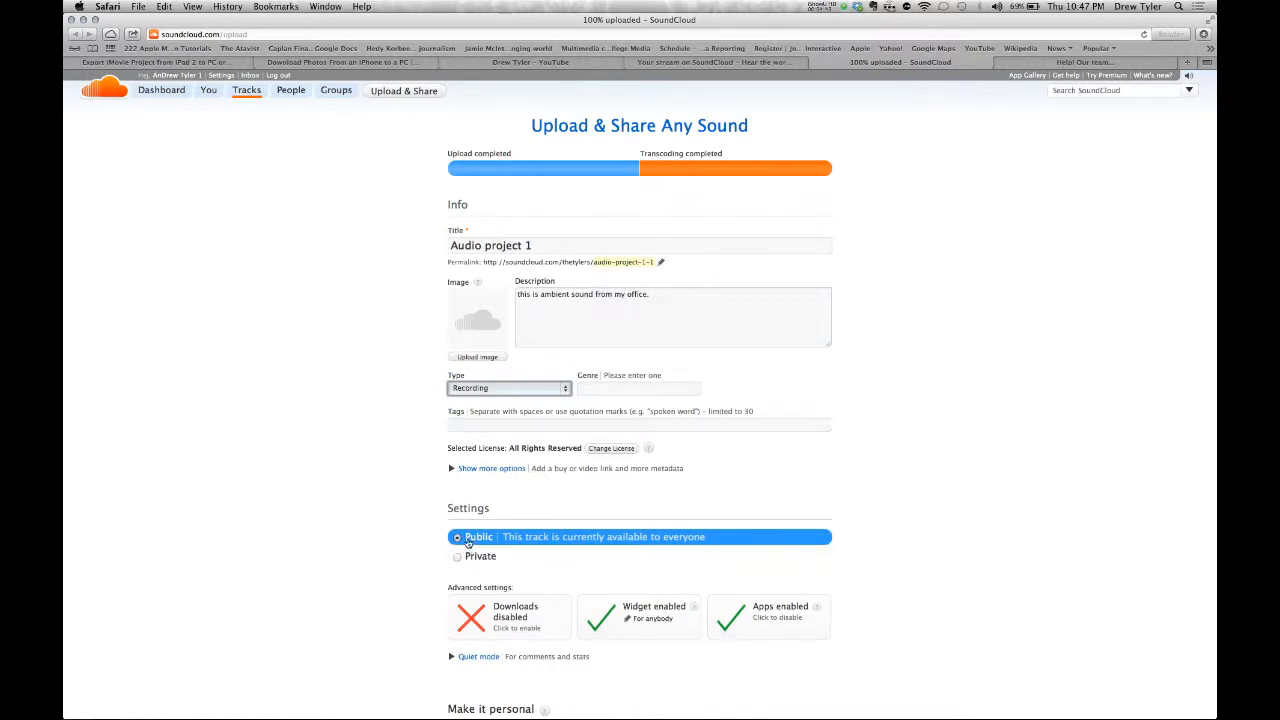
pyautogui.scroll(-2, 435, 545)
pyautogui.click(503, 551)
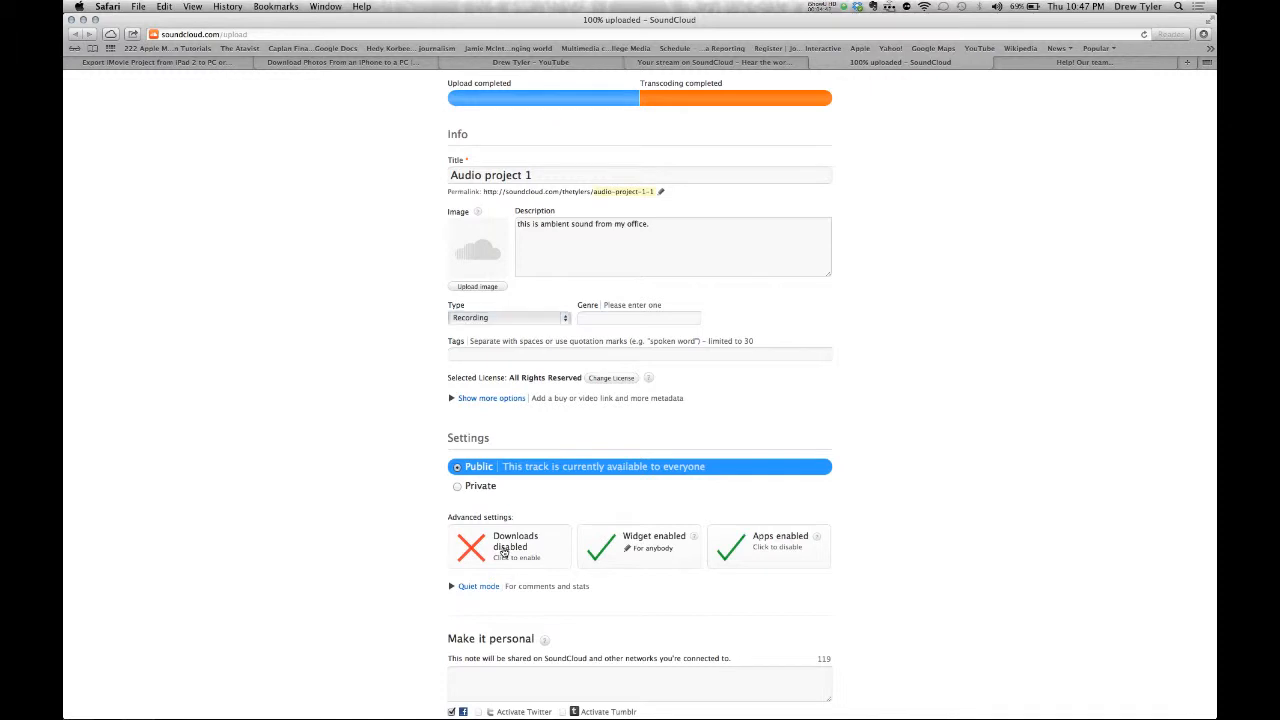
pyautogui.click(655, 540)
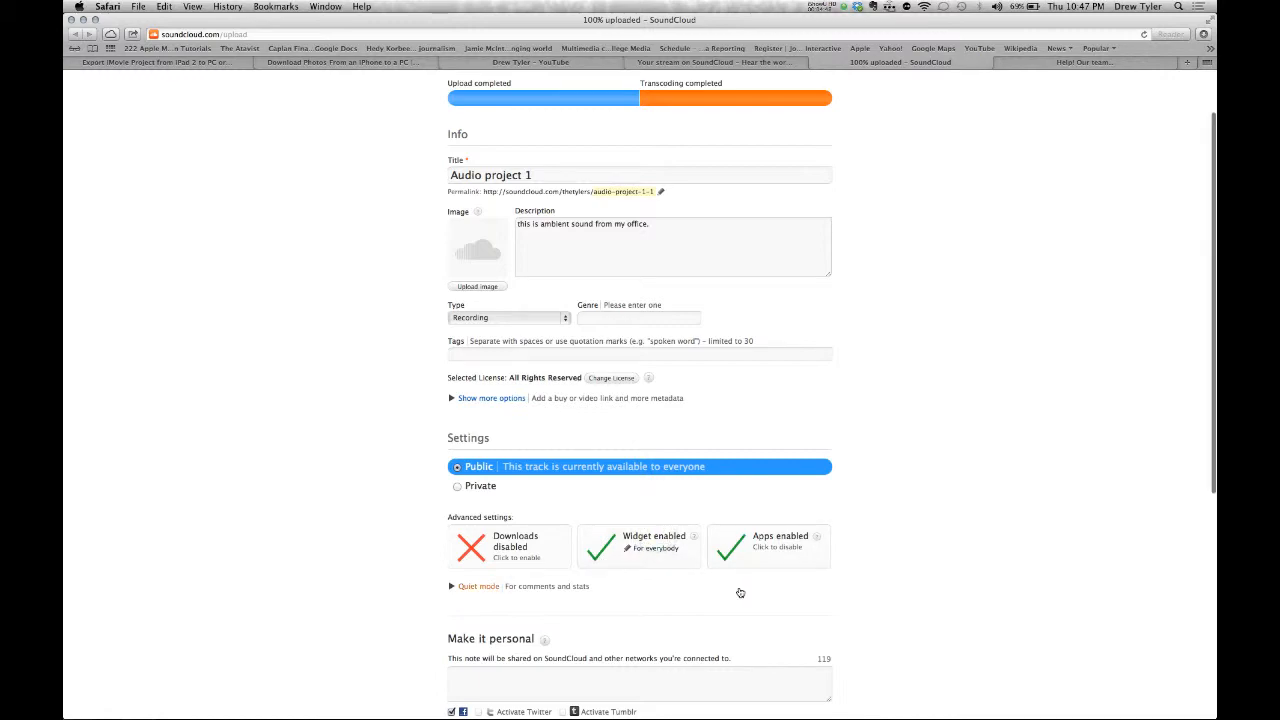
pyautogui.scroll(-3, 740, 593)
pyautogui.scroll(-2, 740, 592)
pyautogui.scroll(5, 740, 592)
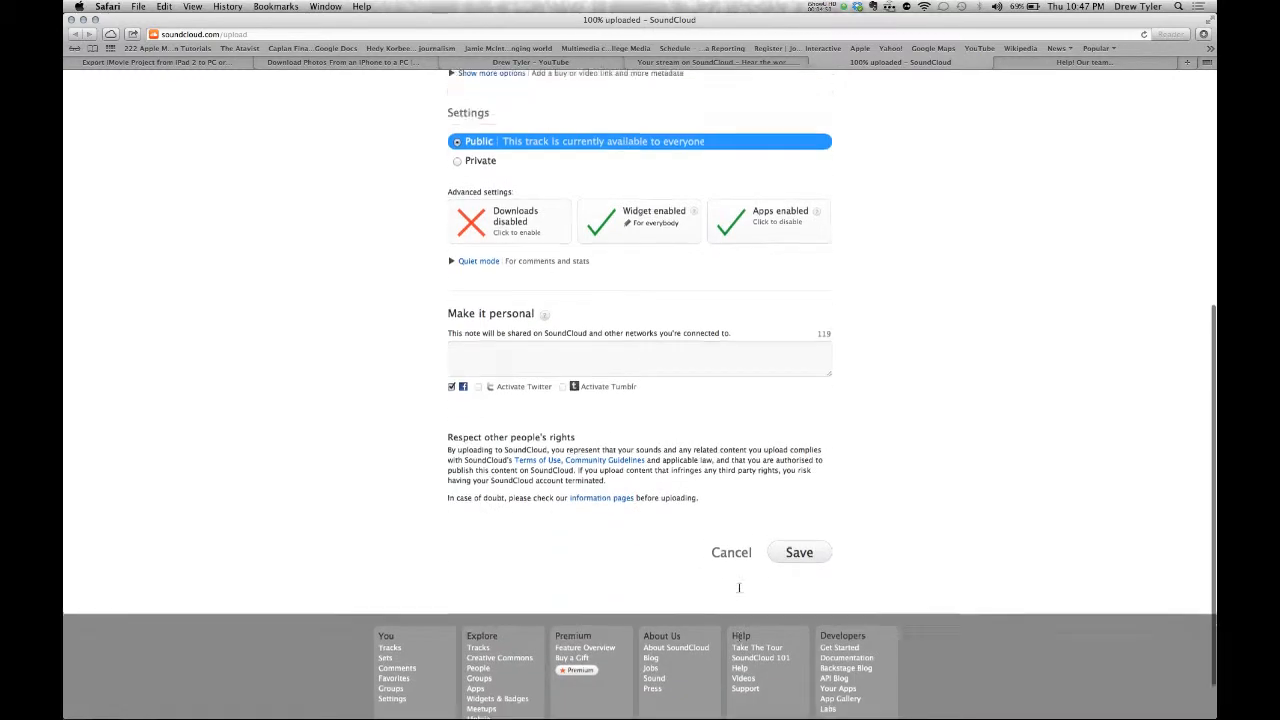
pyautogui.scroll(-6, 740, 592)
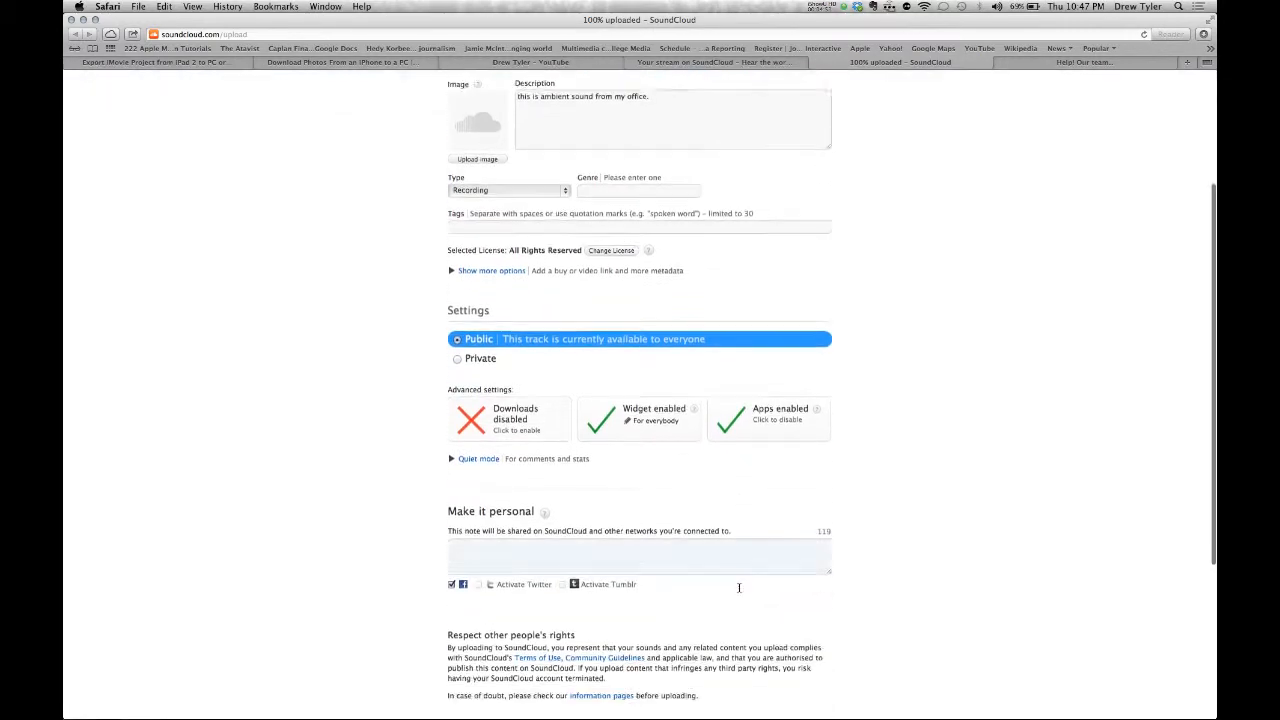
pyautogui.click(797, 588)
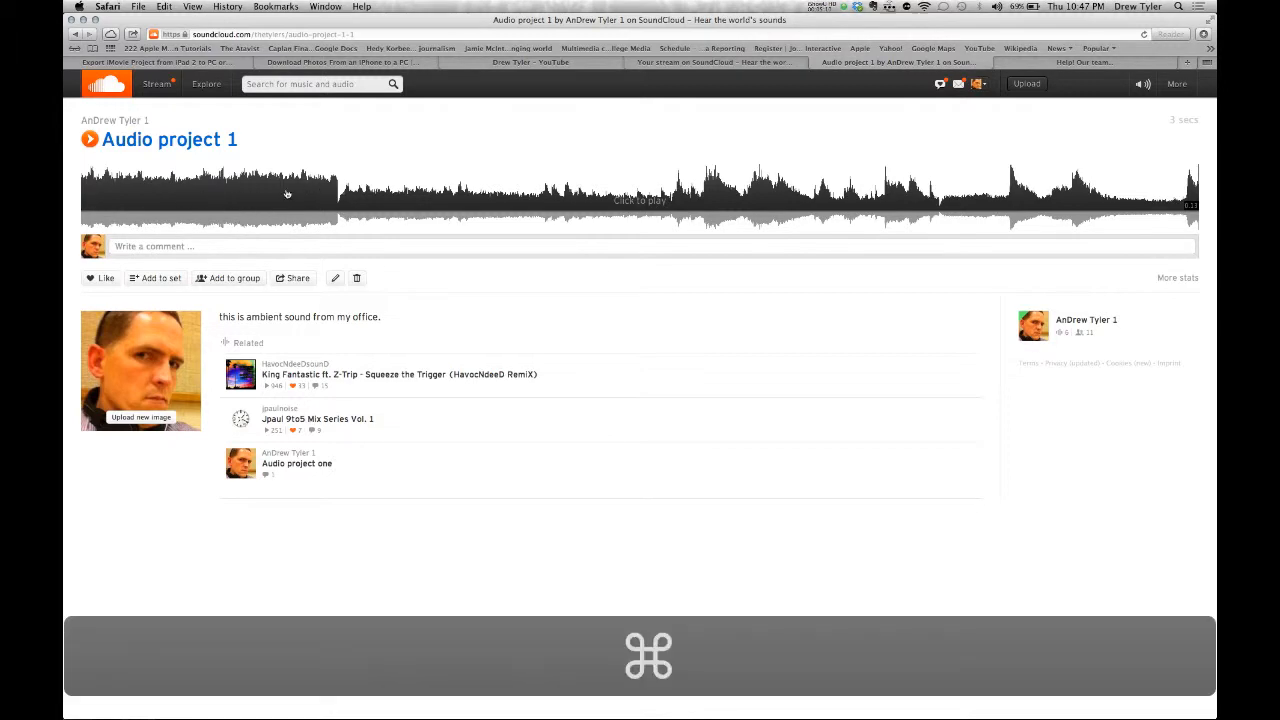
# - Open a new Safari tab and type 'wsudig' into the address bar
pyautogui.press('super+t')
pyautogui.write('wsudigitalmedia.wordpress.com')
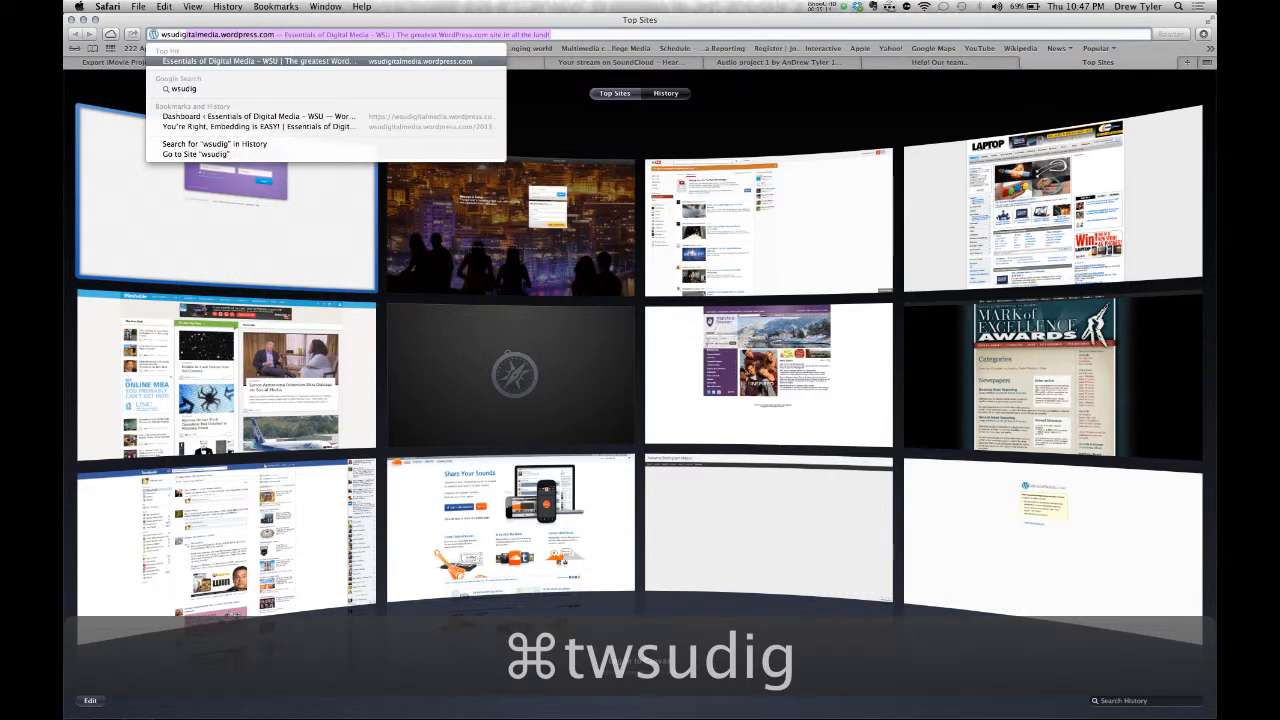
# - Load the wsudigitalmedia WordPress blog, then switch back to the Audio project 1 SoundCloud tab
pyautogui.press('Return')
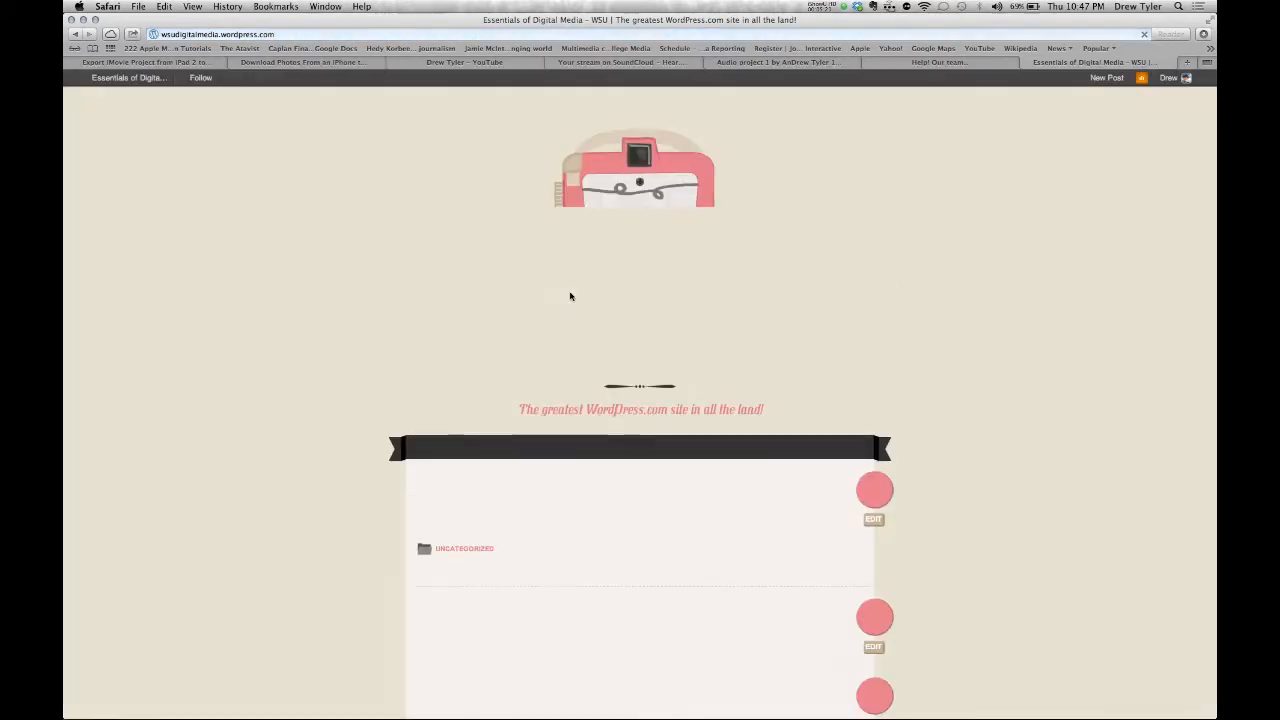
pyautogui.scroll(-5, 572, 295)
pyautogui.scroll(5, 572, 295)
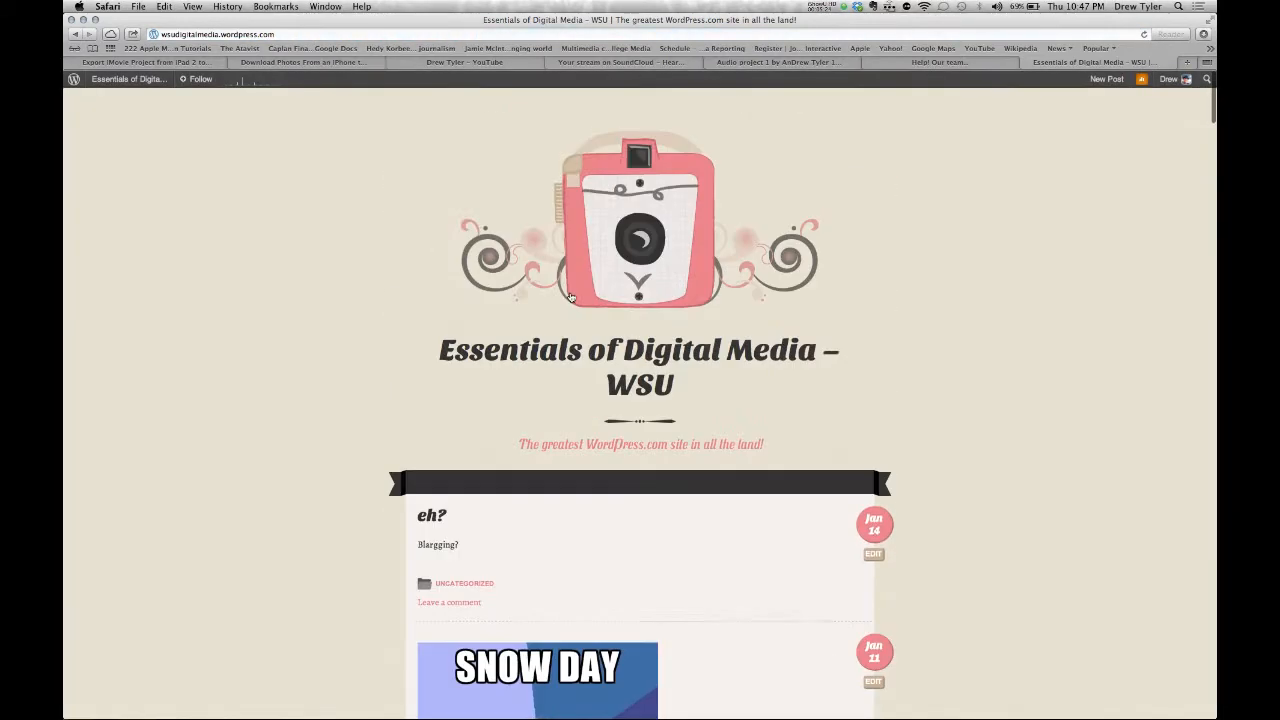
pyautogui.scroll(-5, 572, 295)
pyautogui.scroll(5, 572, 295)
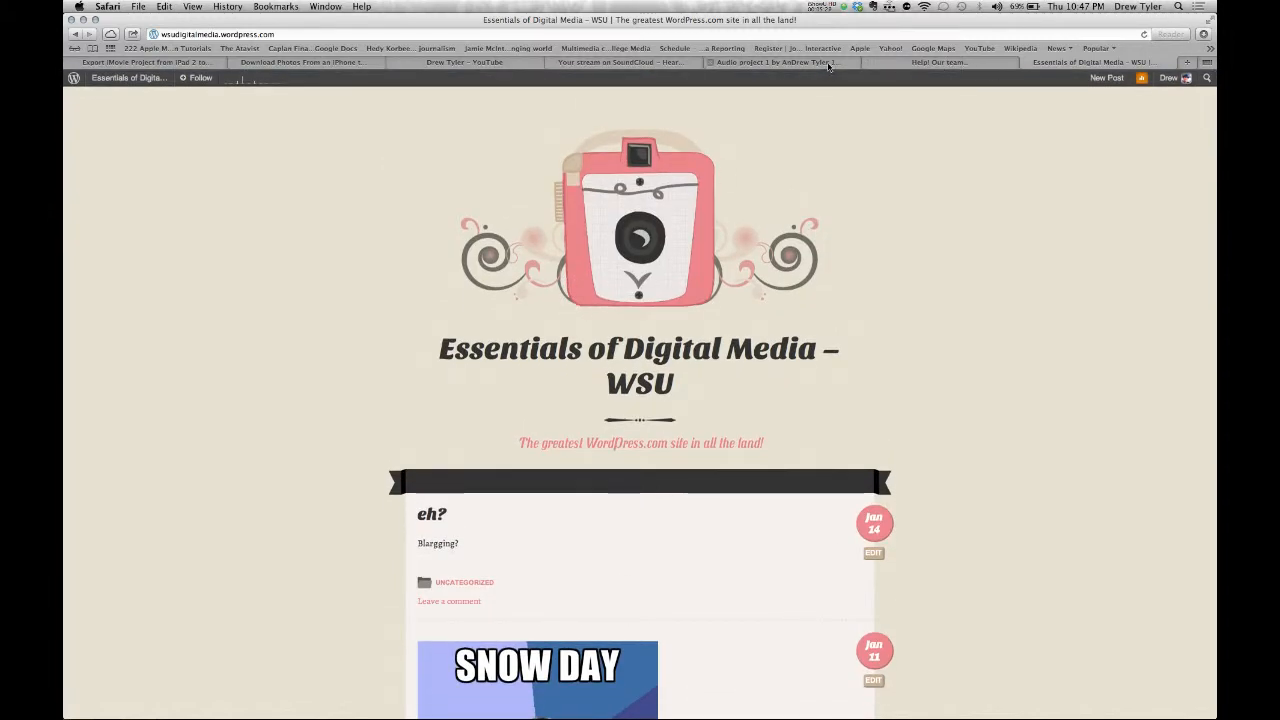
pyautogui.click(912, 64)
pyautogui.hotkey('ctrl', 'shift', 'Tab')
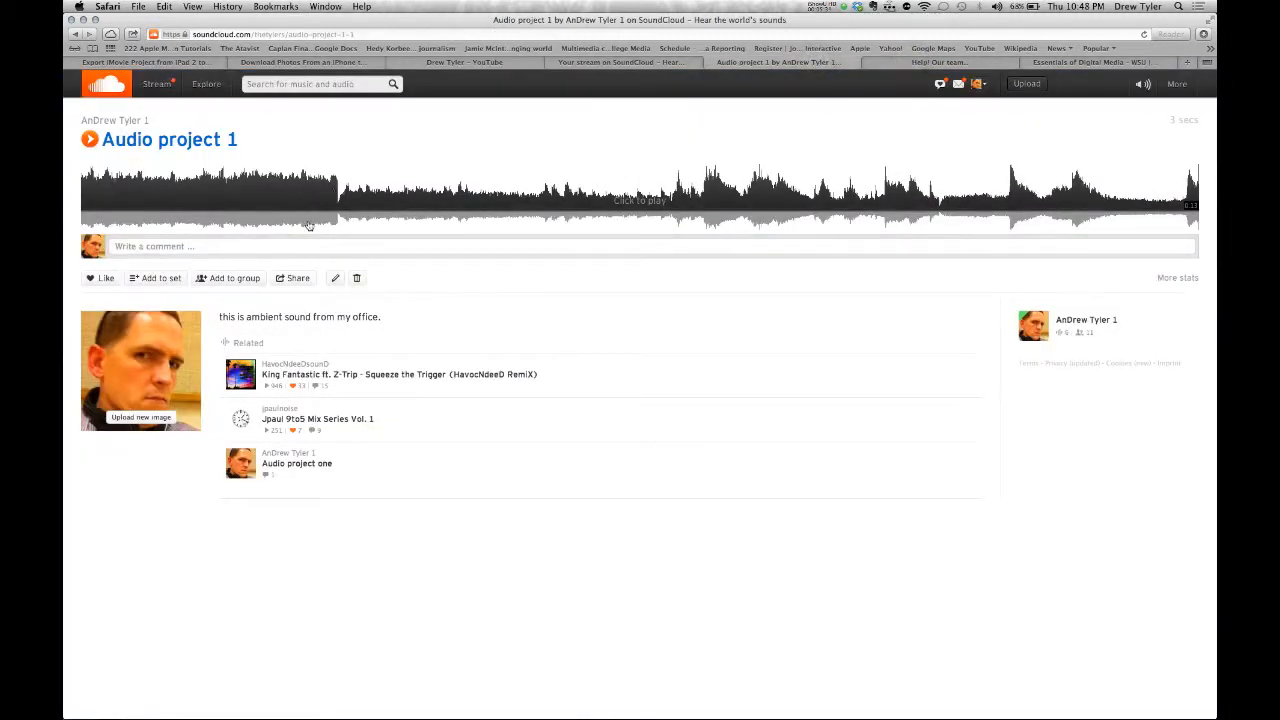
# - Copy Audio project 1's WordPress embed code from SoundCloud's share options
pyautogui.click(296, 279)
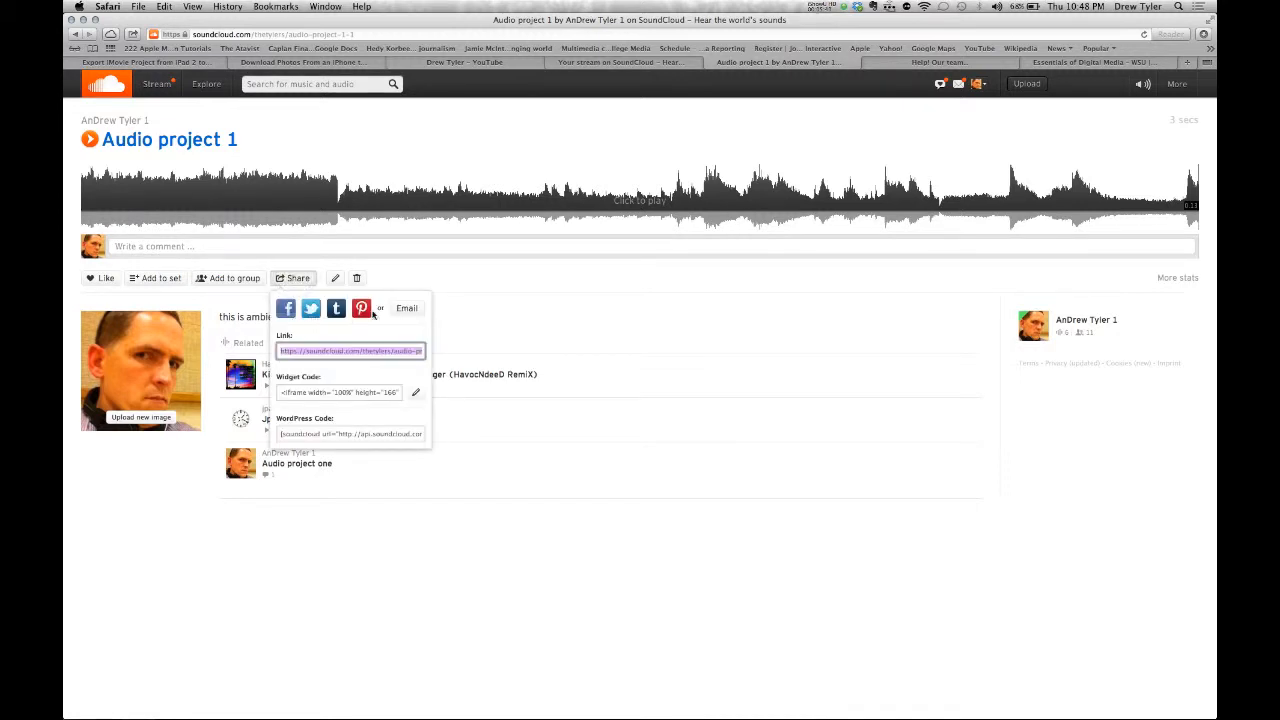
pyautogui.click(326, 434)
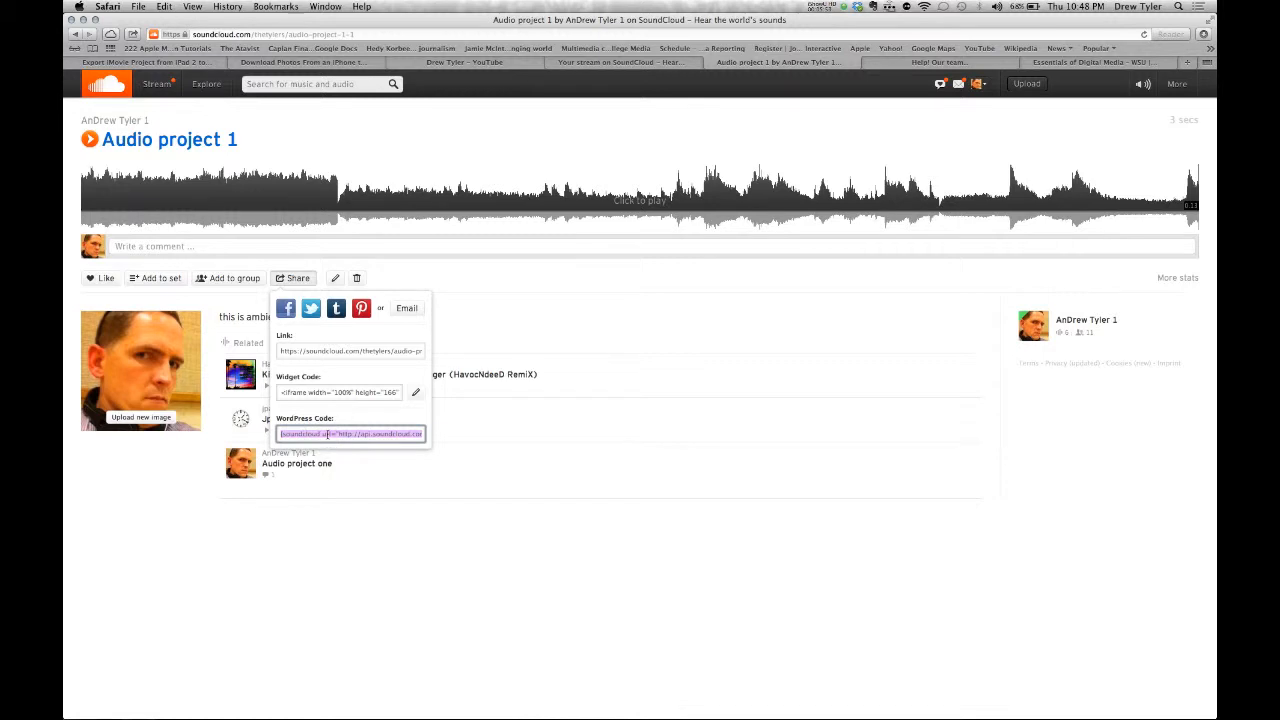
pyautogui.press('super+c')
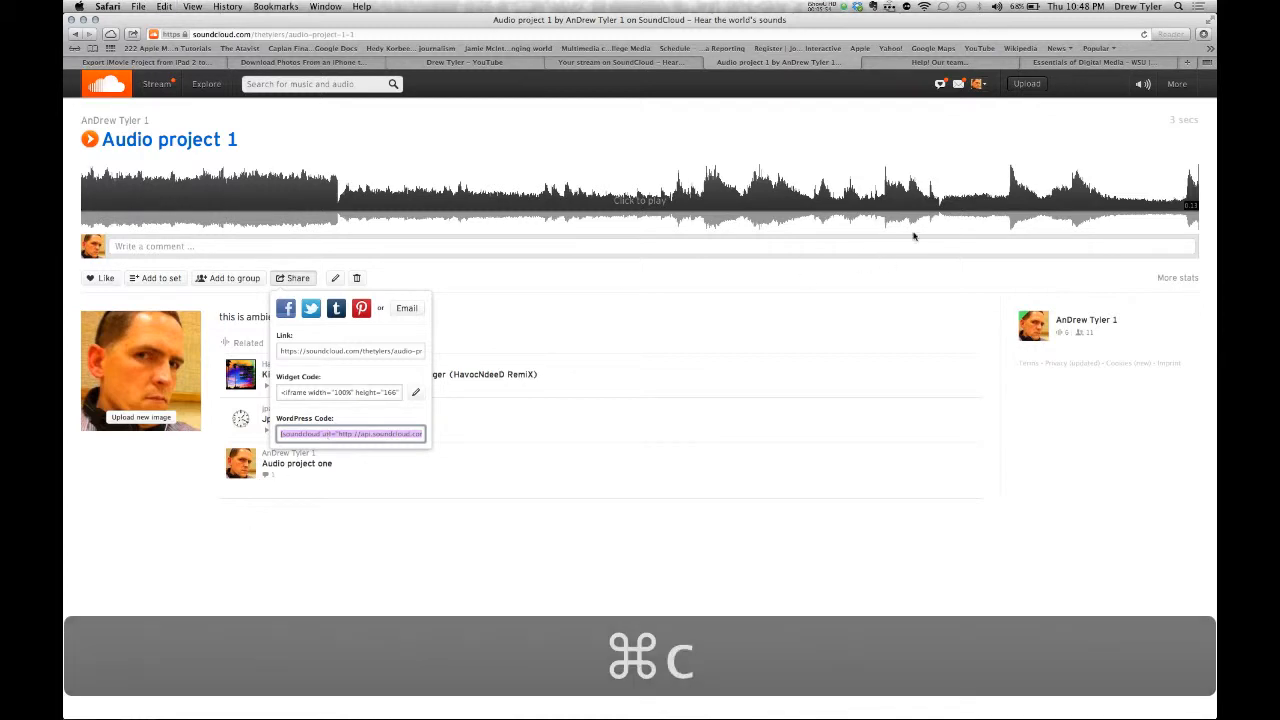
pyautogui.click(1070, 63)
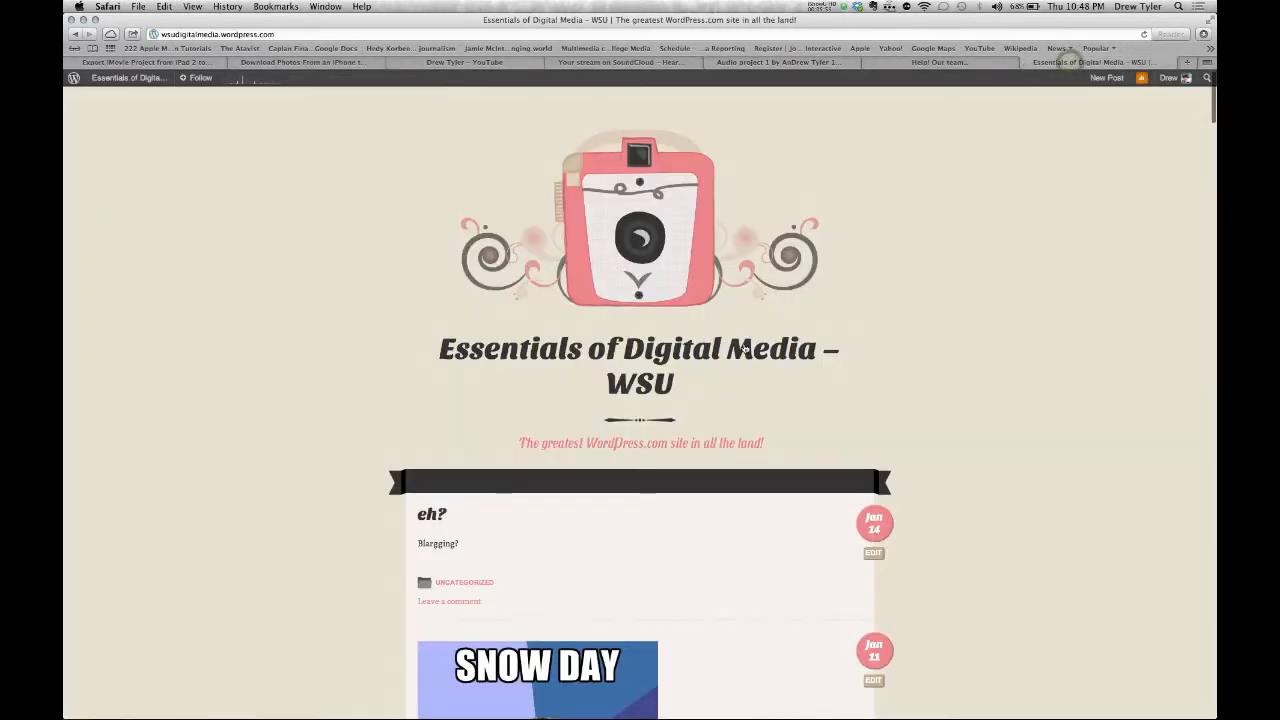
pyautogui.scroll(-2, 744, 346)
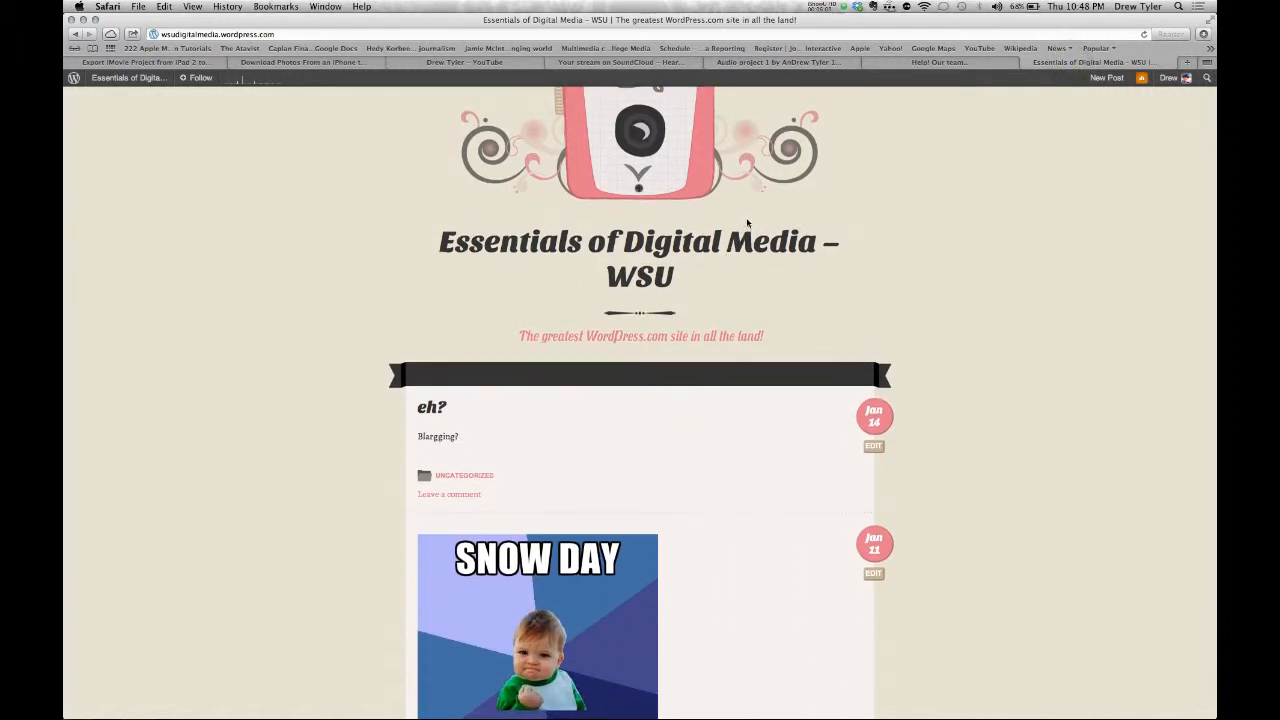
pyautogui.click(800, 63)
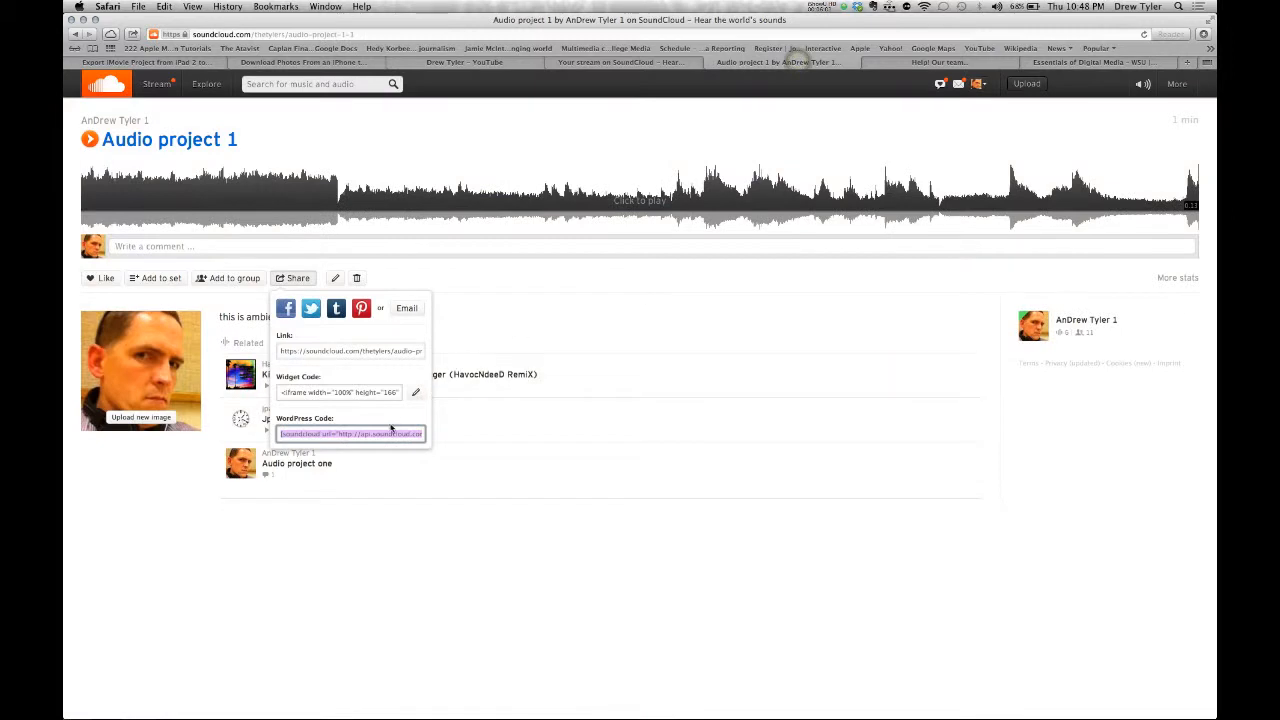
# - Review the copied embed code, then switch back to Final Cut Pro
pyautogui.press('Right')
pyautogui.press('Down')
pyautogui.press('Up')
pyautogui.press('Down')
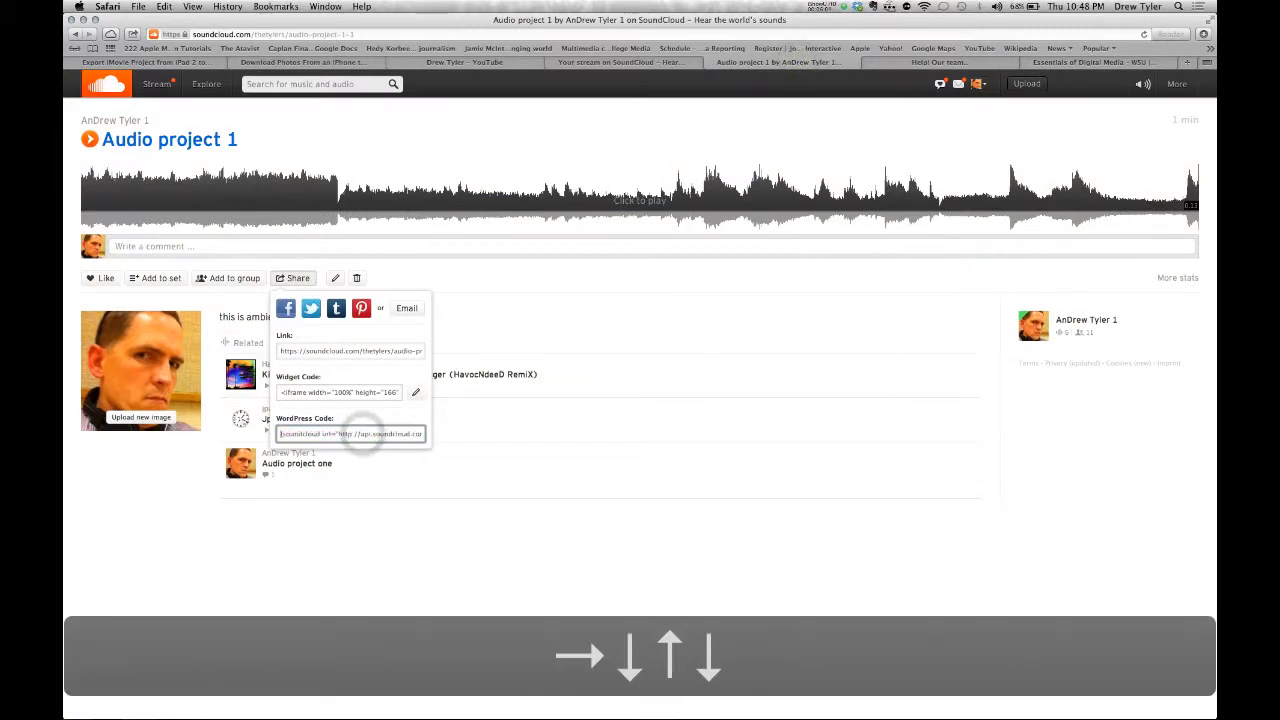
pyautogui.press('Up')
pyautogui.press('Right')
pyautogui.press('Right')
pyautogui.press('Right')
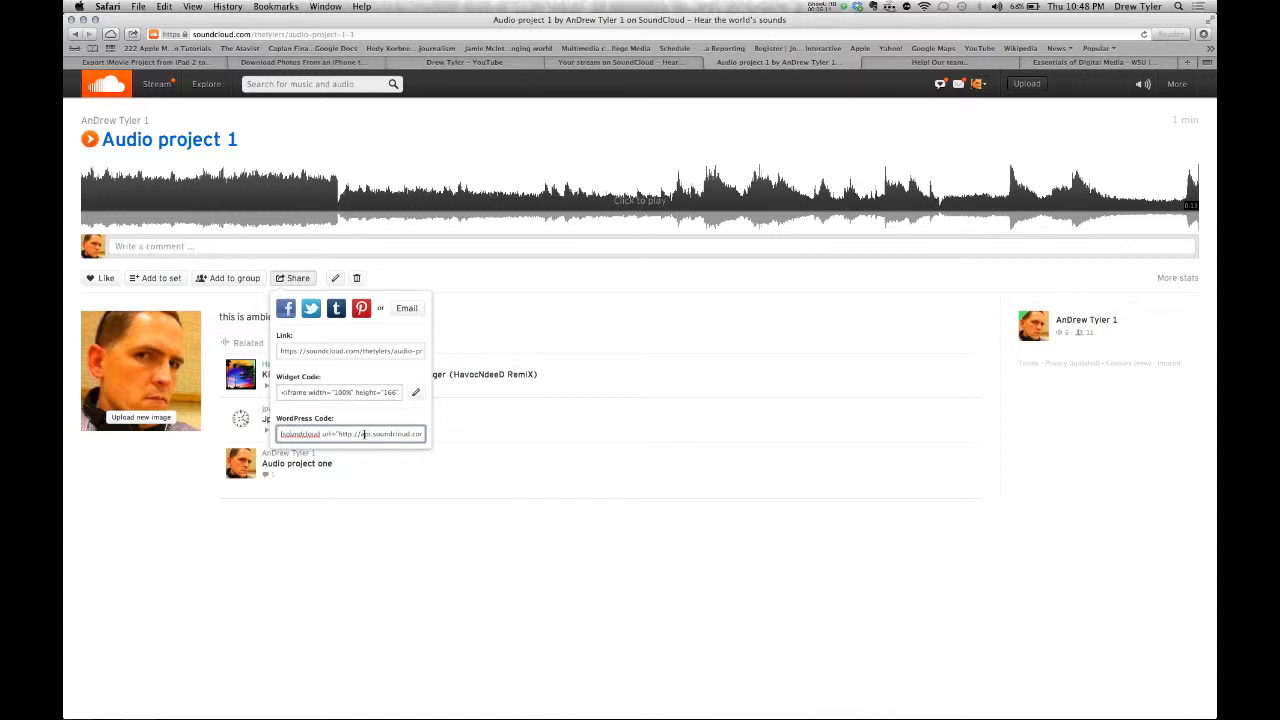
pyautogui.press('super')
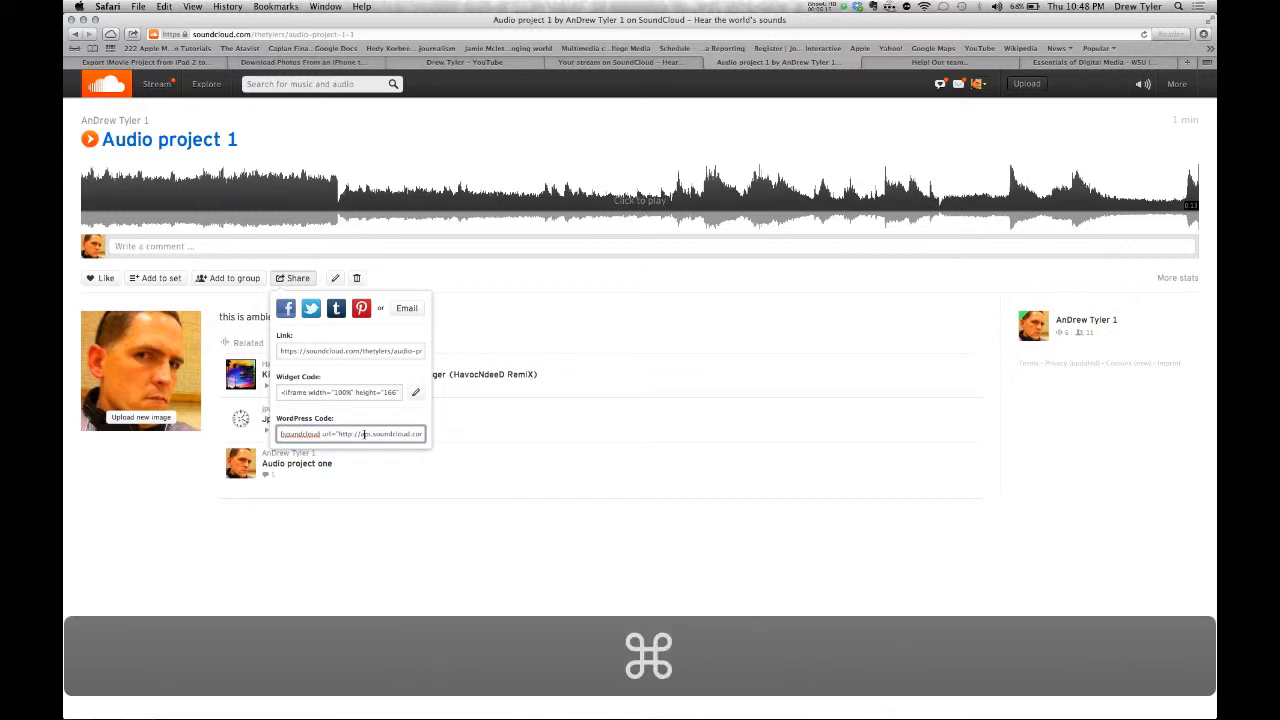
pyautogui.press('super+Tab')
pyautogui.press('super+Tab')
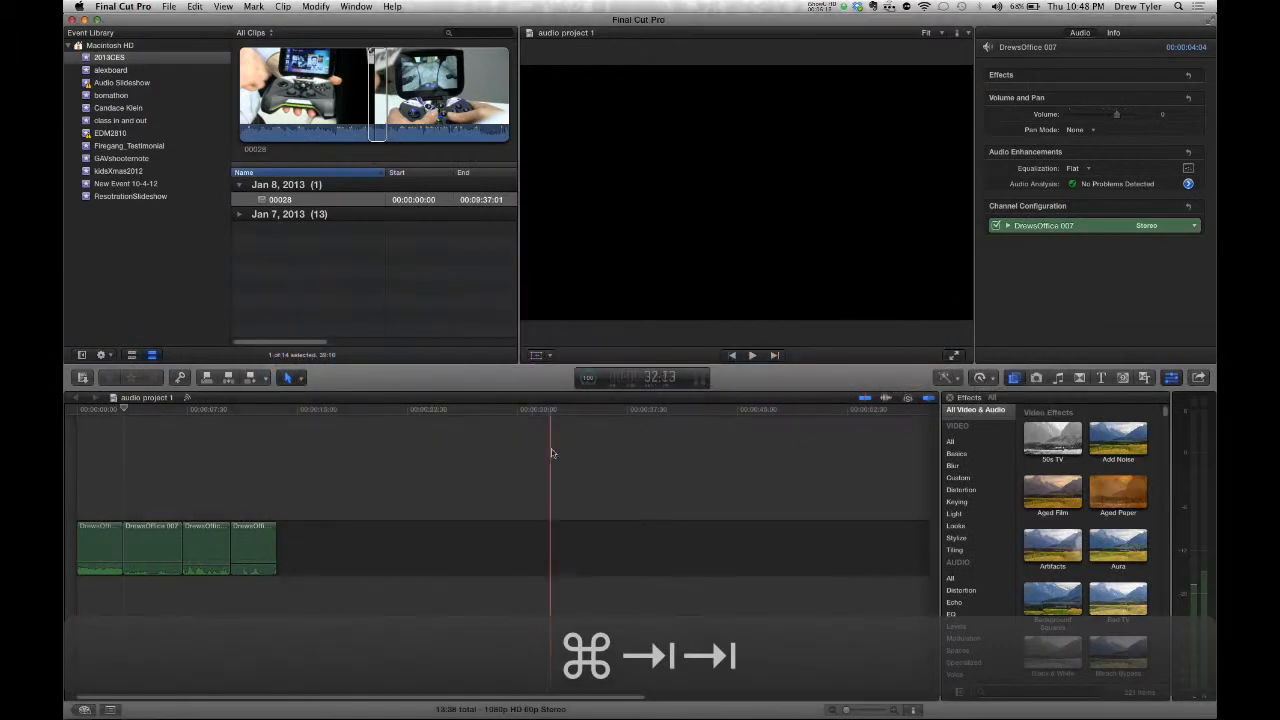
# - Append clip 00028 from the Event Browser after the four green audio clips
pyautogui.click(331, 492)
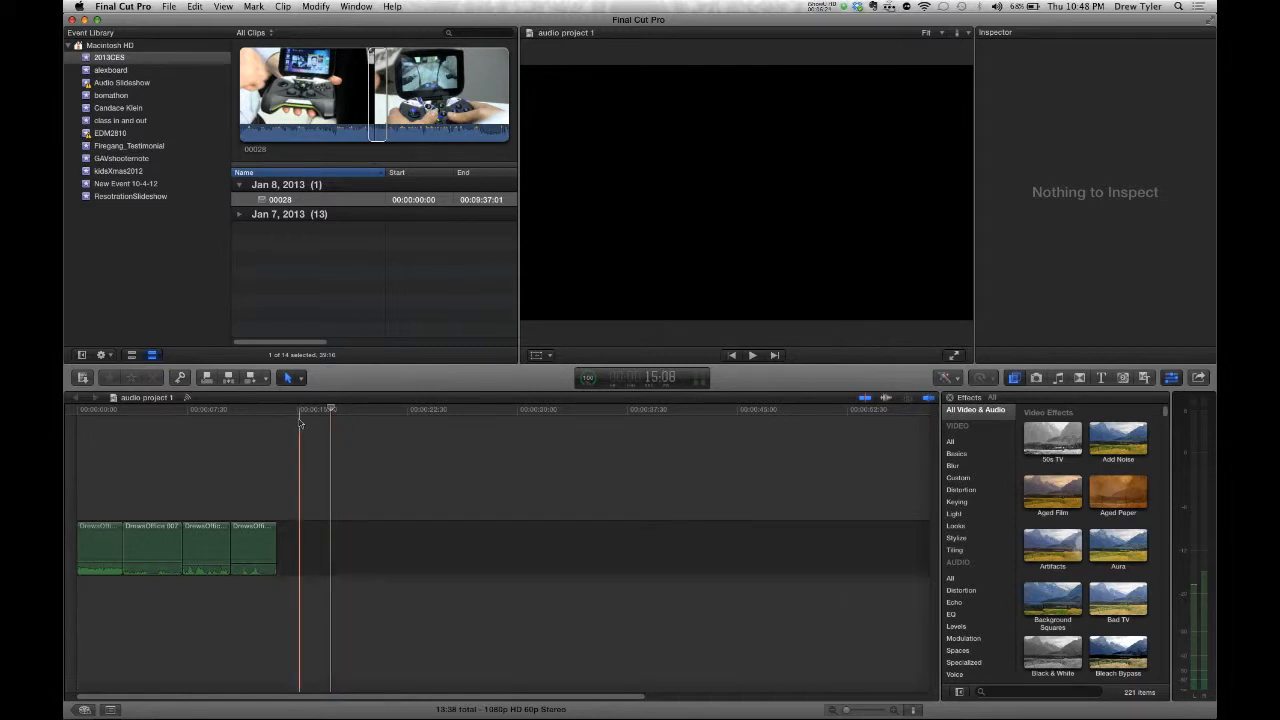
pyautogui.click(194, 498)
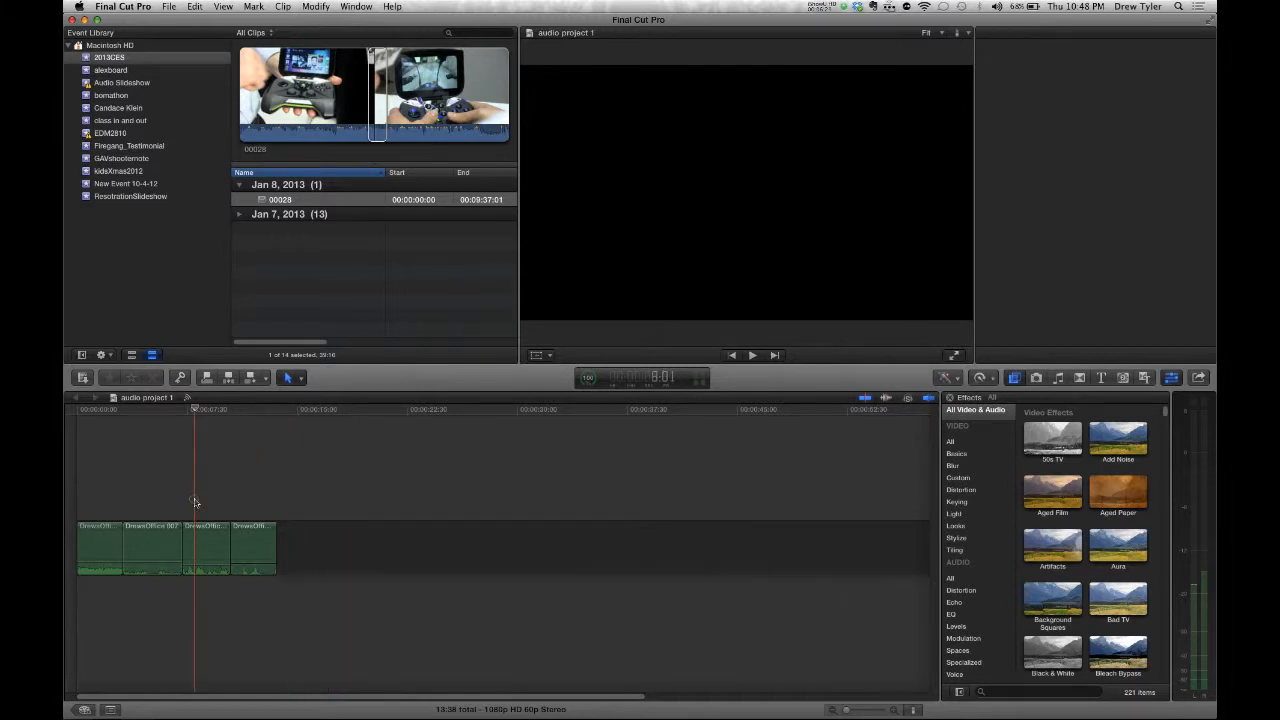
pyautogui.click(102, 545)
pyautogui.click(151, 500)
pyautogui.click(213, 507)
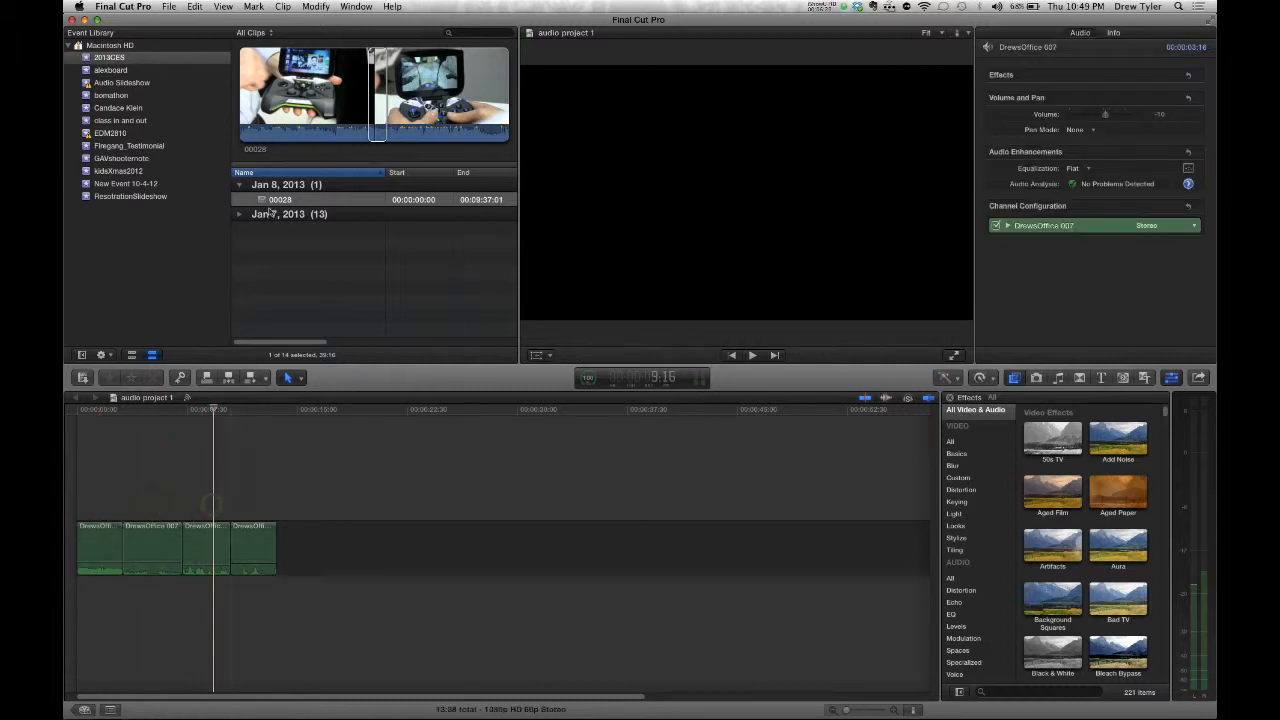
pyautogui.moveTo(375, 125); pyautogui.dragTo(380, 545)
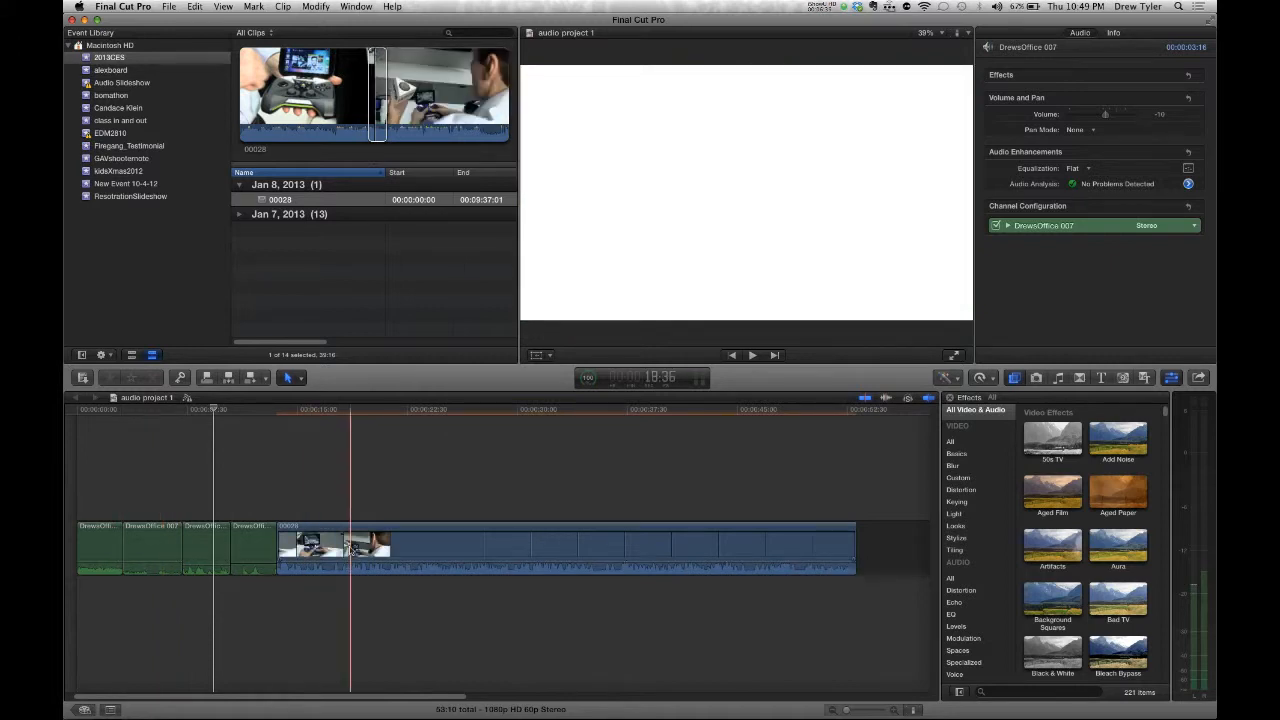
# - Replace 00028 with a connected clip above the audio, trimmed to 13:38
pyautogui.click(350, 550)
pyautogui.press('Delete')
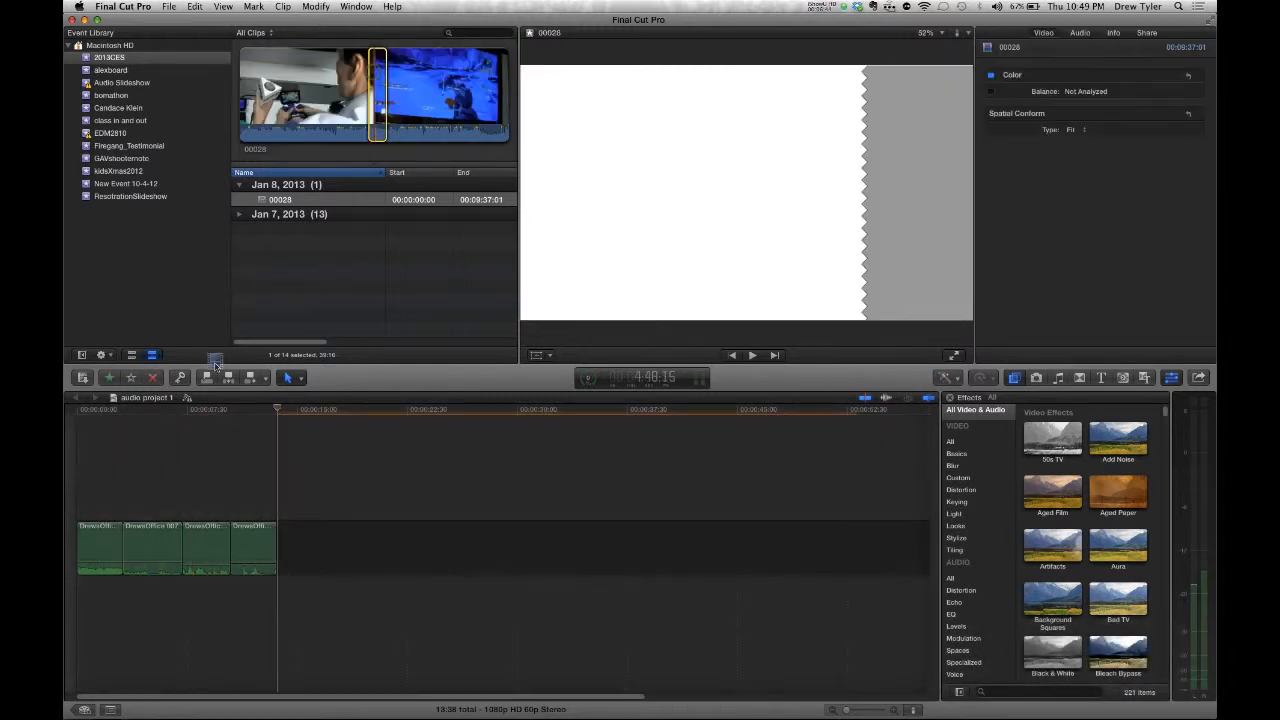
pyautogui.moveTo(365, 105); pyautogui.dragTo(73, 482)
pyautogui.moveTo(650, 473); pyautogui.dragTo(293, 496)
pyautogui.moveTo(277, 497); pyautogui.dragTo(277, 497)
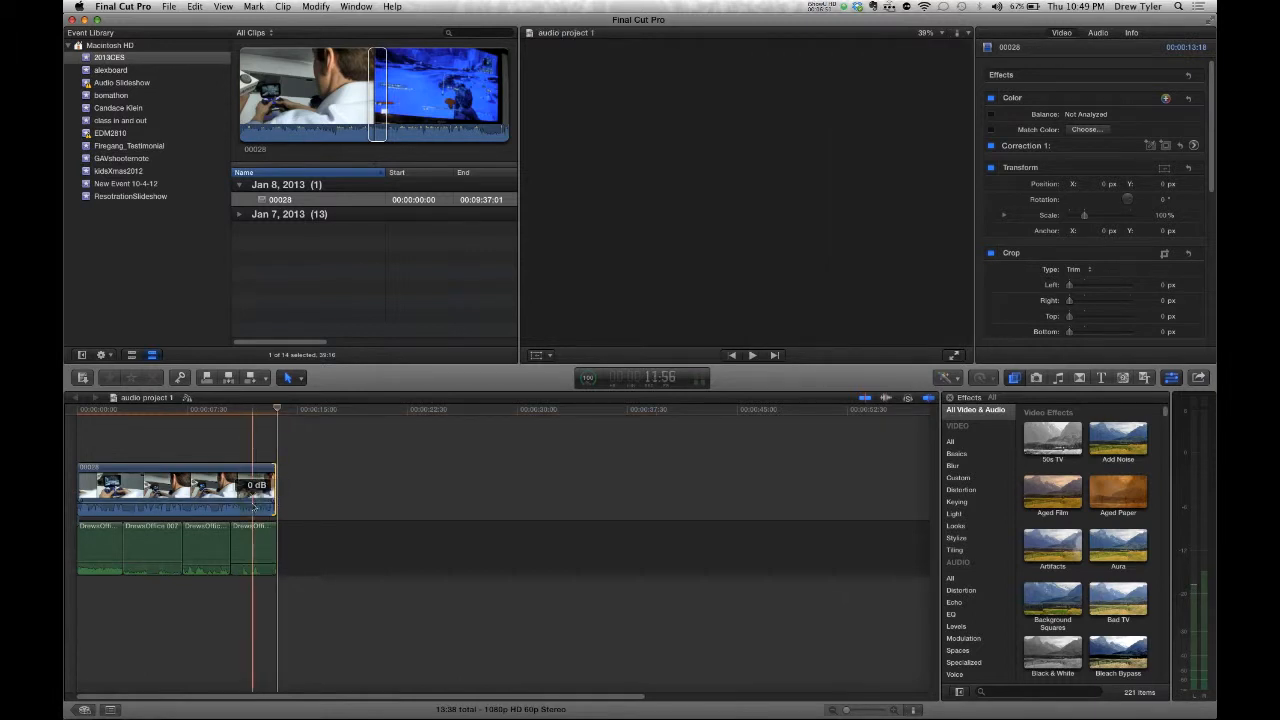
# - Lower clip 00028's volume to -15 dB and check each audio clip
pyautogui.moveTo(231, 503); pyautogui.dragTo(231, 507)
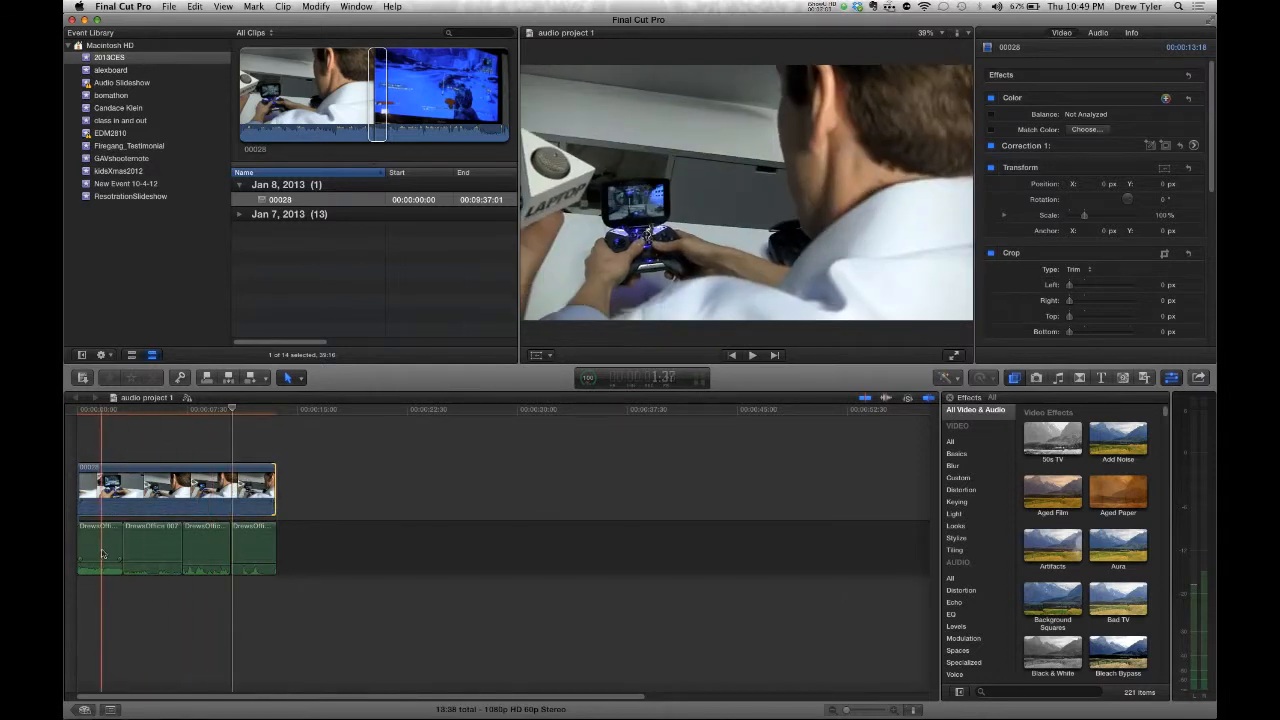
pyautogui.click(152, 549)
pyautogui.click(197, 543)
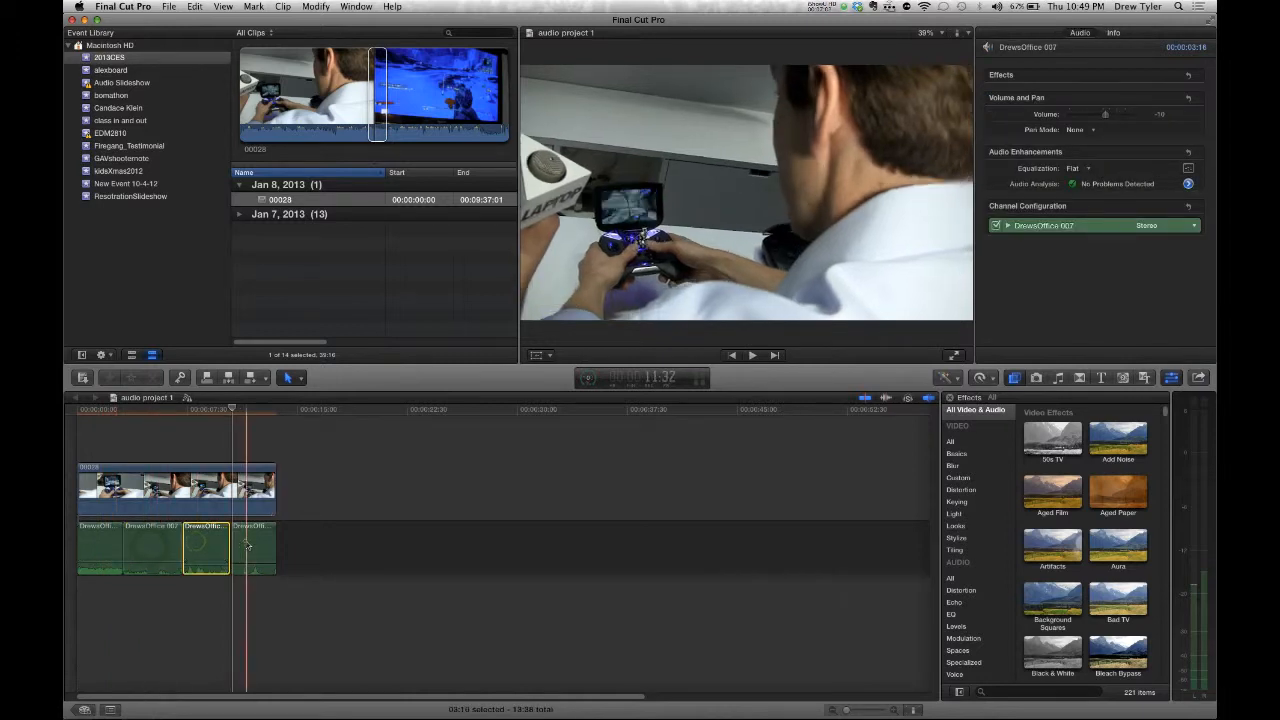
pyautogui.click(245, 541)
pyautogui.click(105, 547)
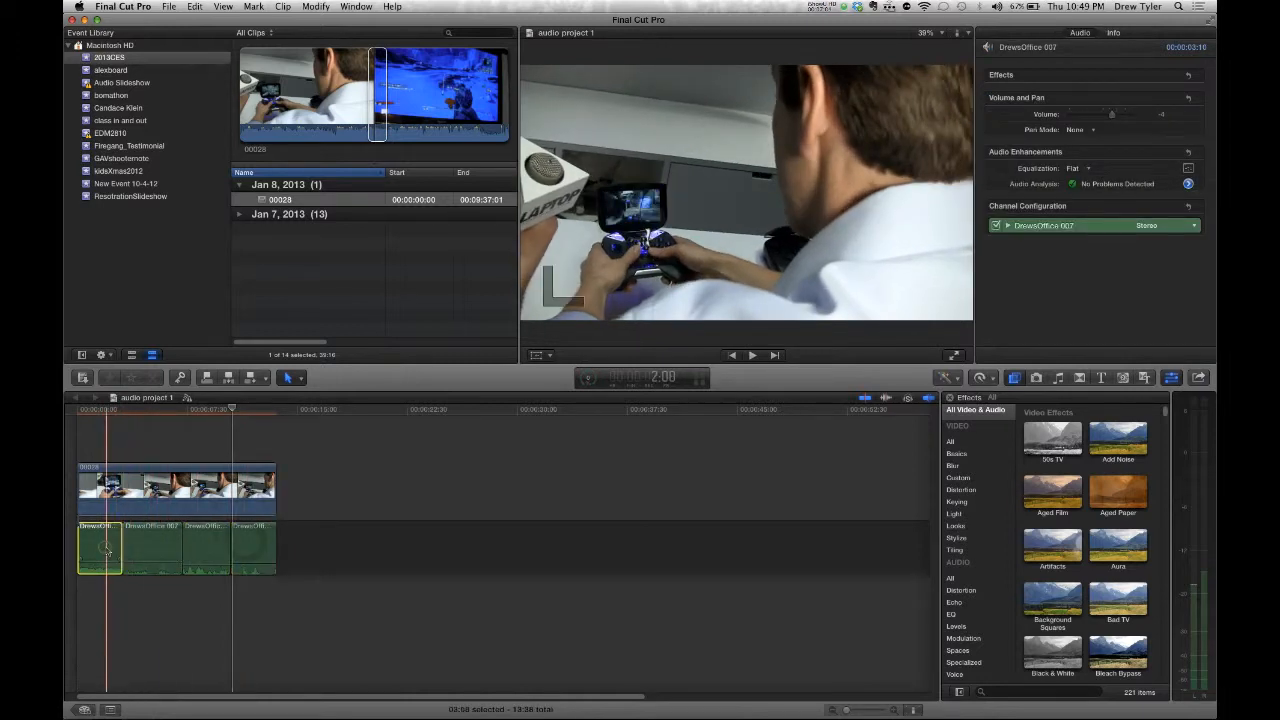
pyautogui.click(161, 492)
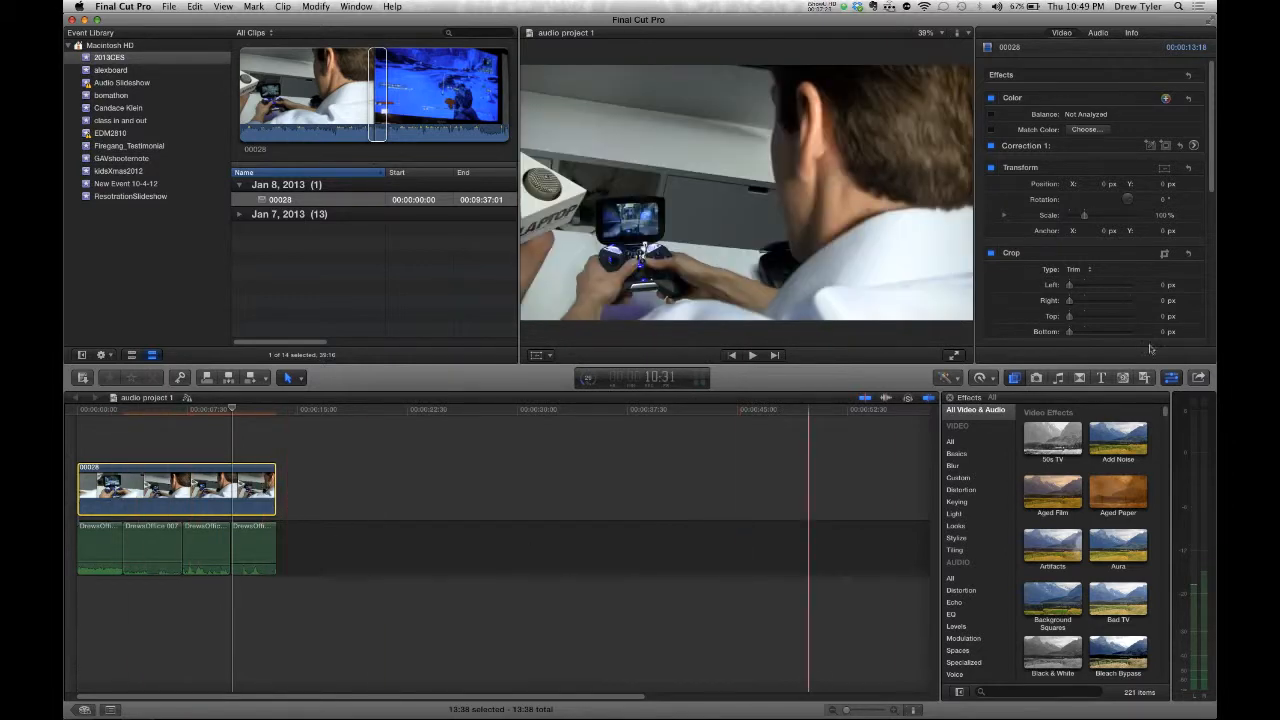
# - Start a YouTube share and replace the existing tags with 'ambient'
pyautogui.click(1199, 378)
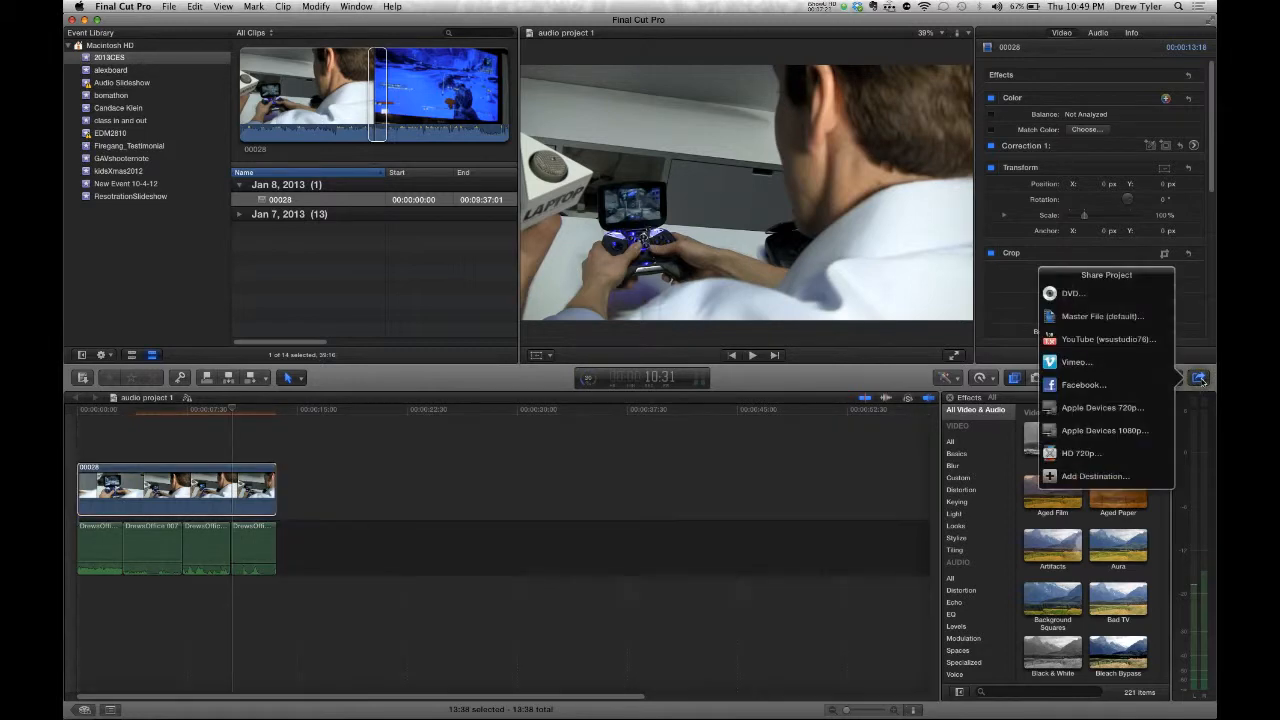
pyautogui.click(1118, 341)
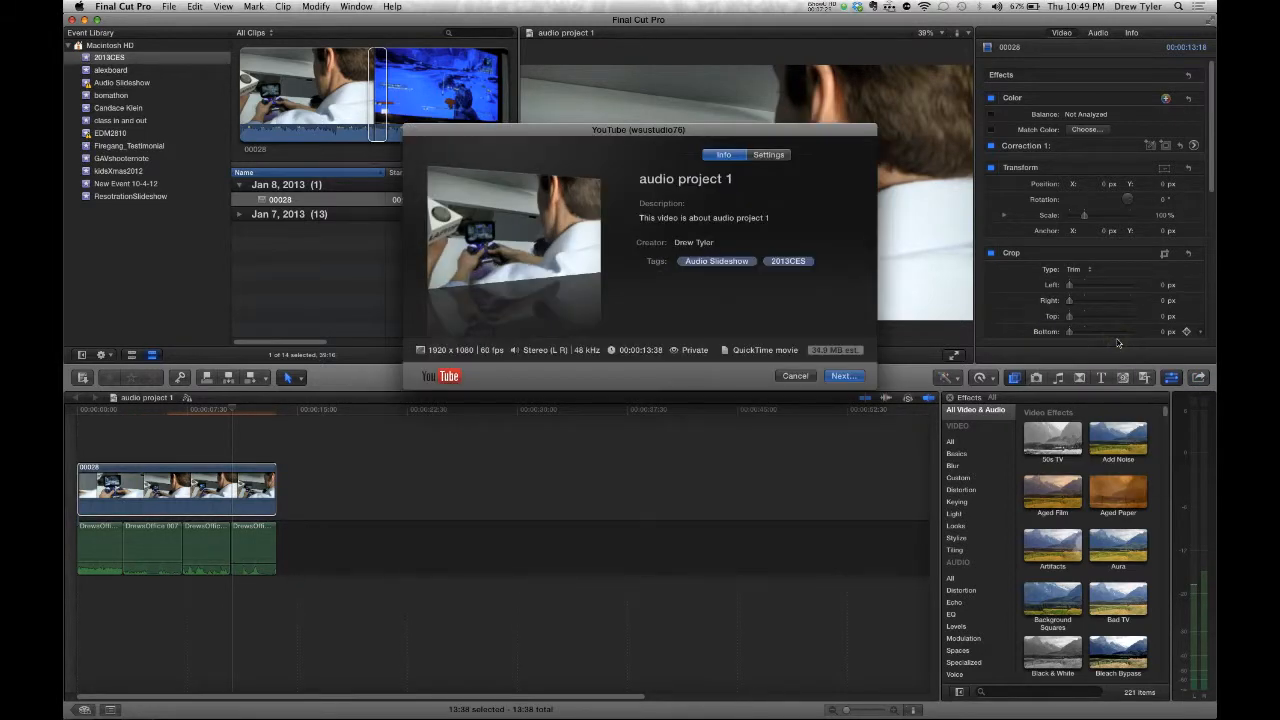
pyautogui.click(720, 178)
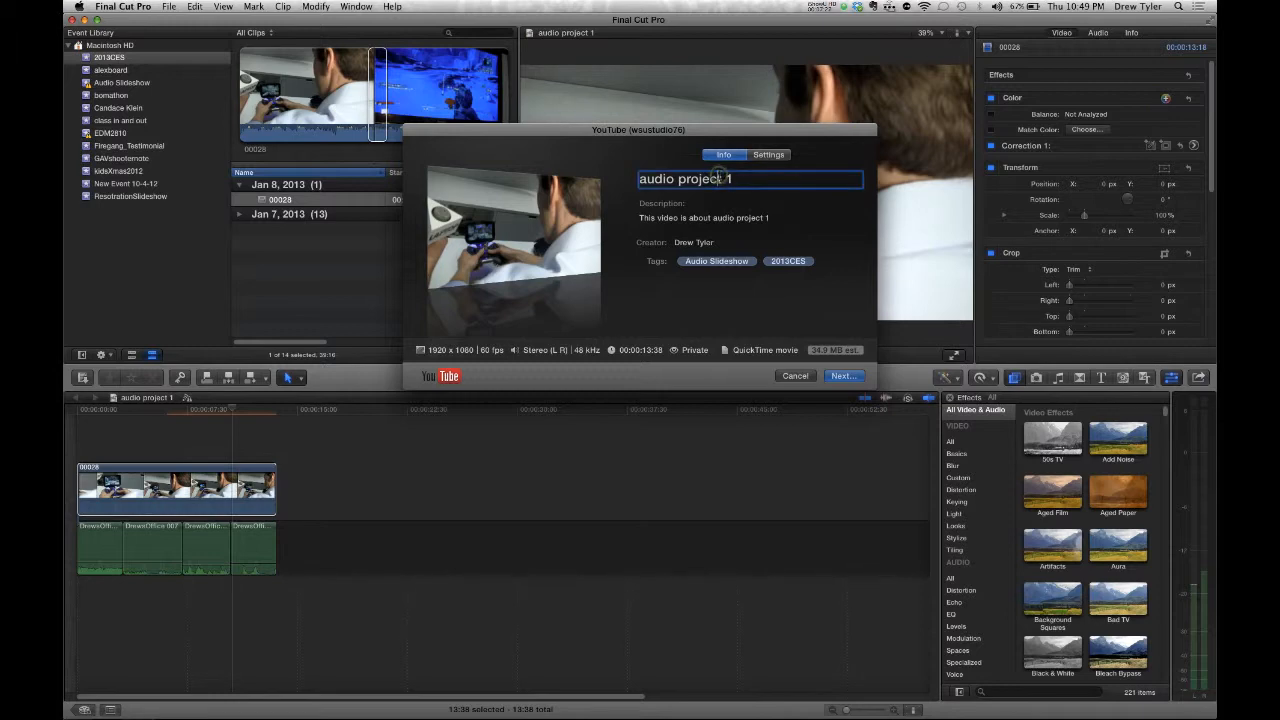
pyautogui.click(722, 218)
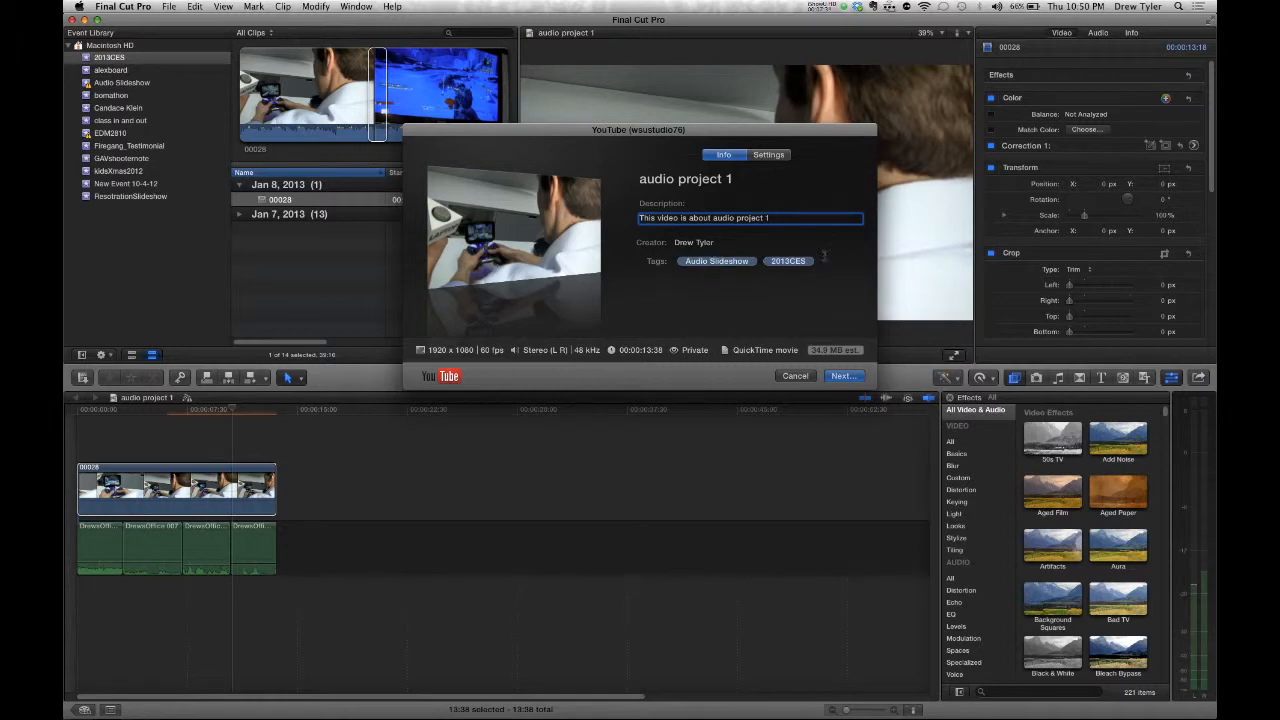
pyautogui.click(823, 260)
pyautogui.press('BackSpace')
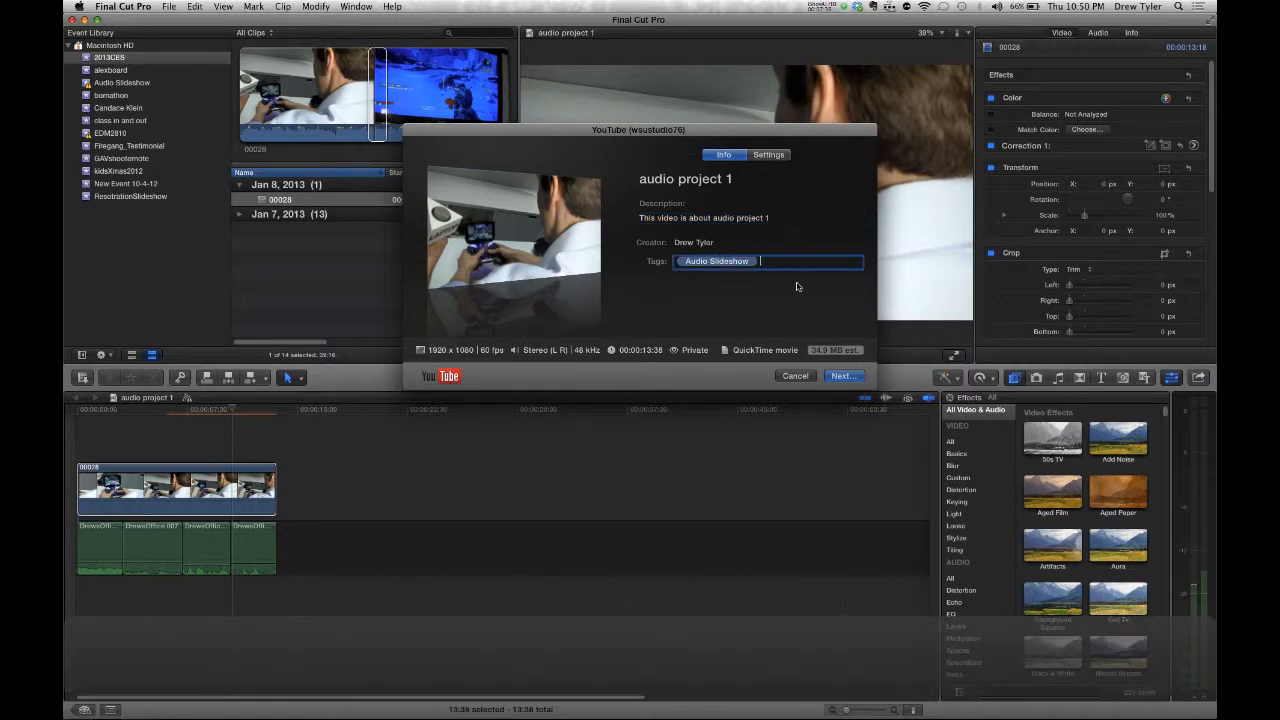
pyautogui.press('BackSpace')
pyautogui.write('ambien')
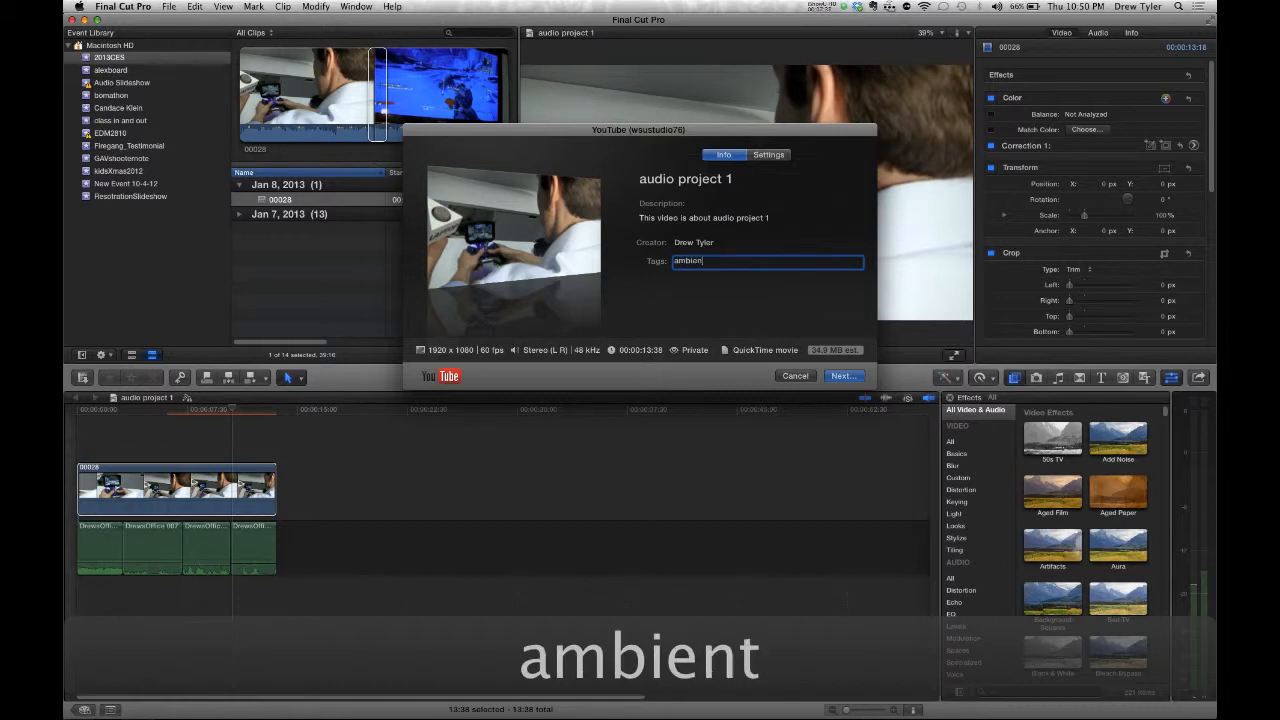
pyautogui.write('t,')
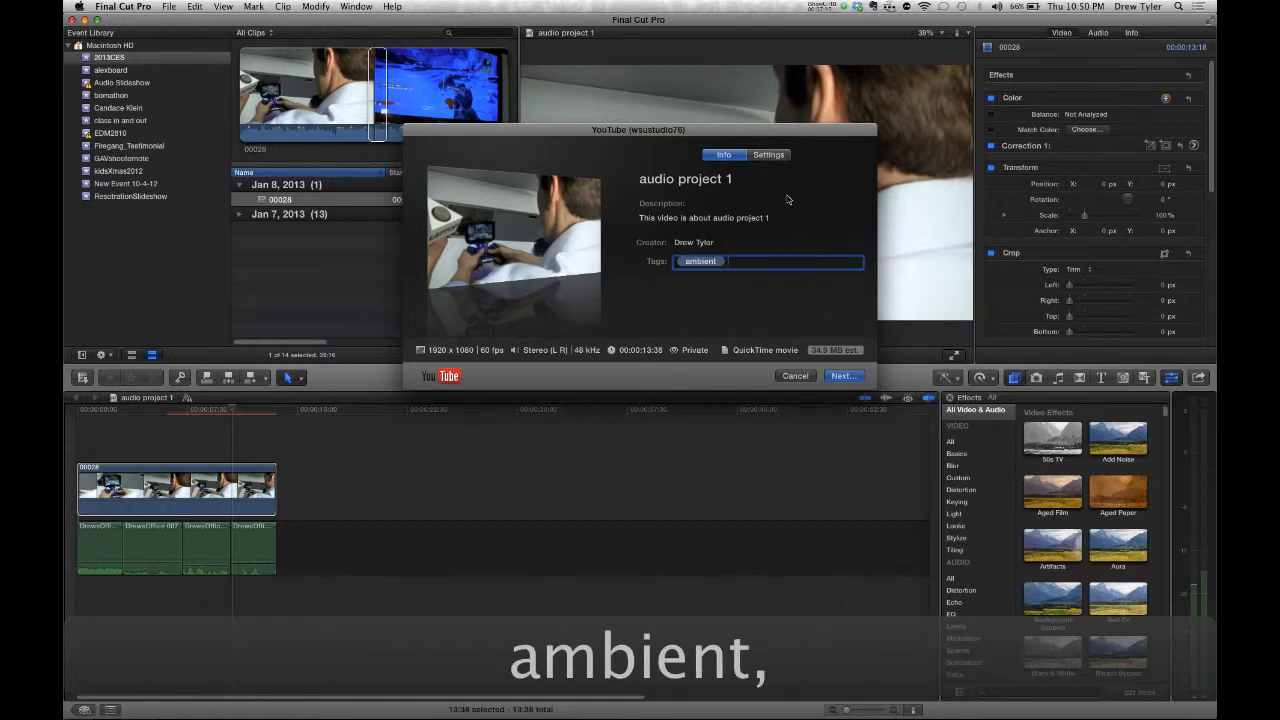
# - Keep HD 1080p resolution, then enter and cancel the YouTube account sign-in
pyautogui.click(772, 155)
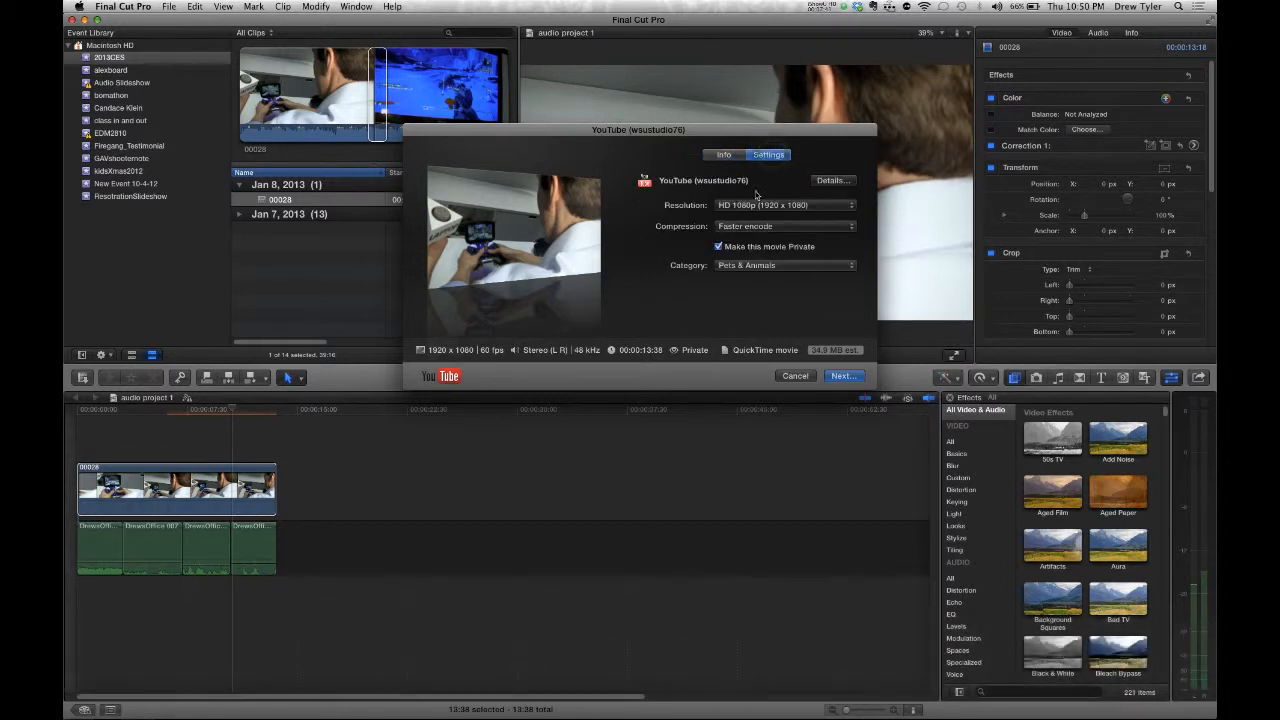
pyautogui.click(724, 206)
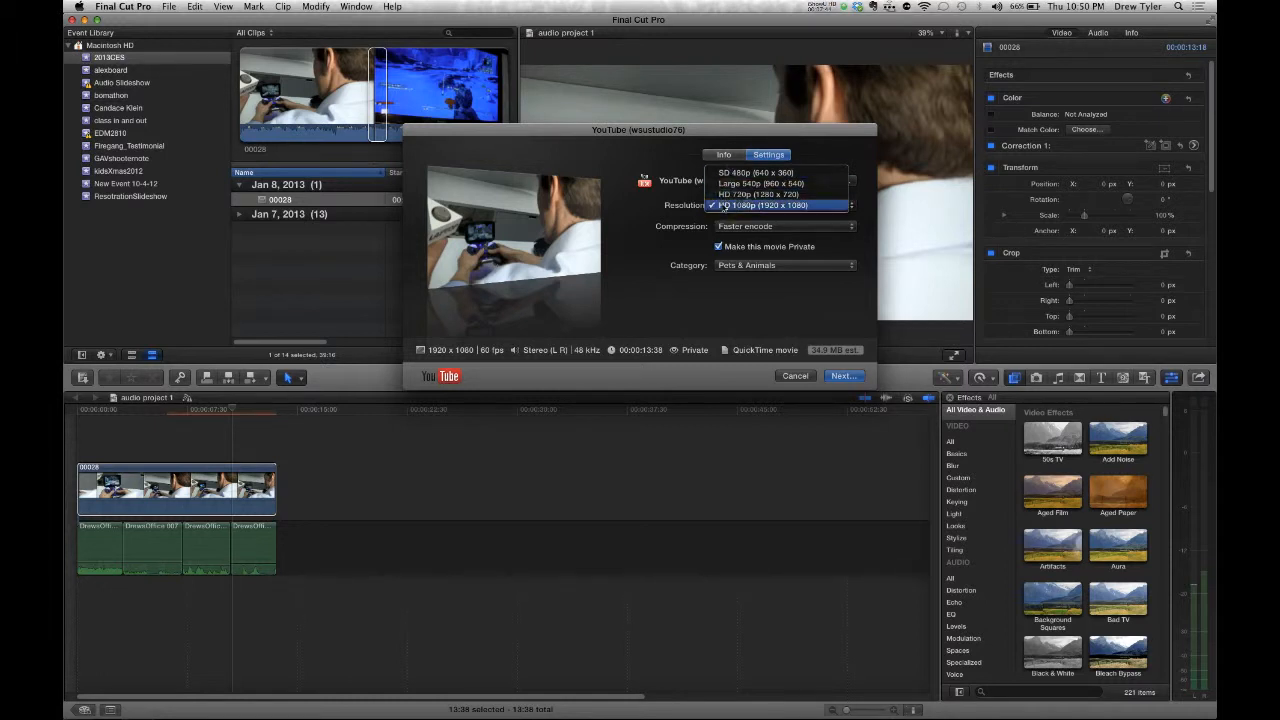
pyautogui.click(680, 224)
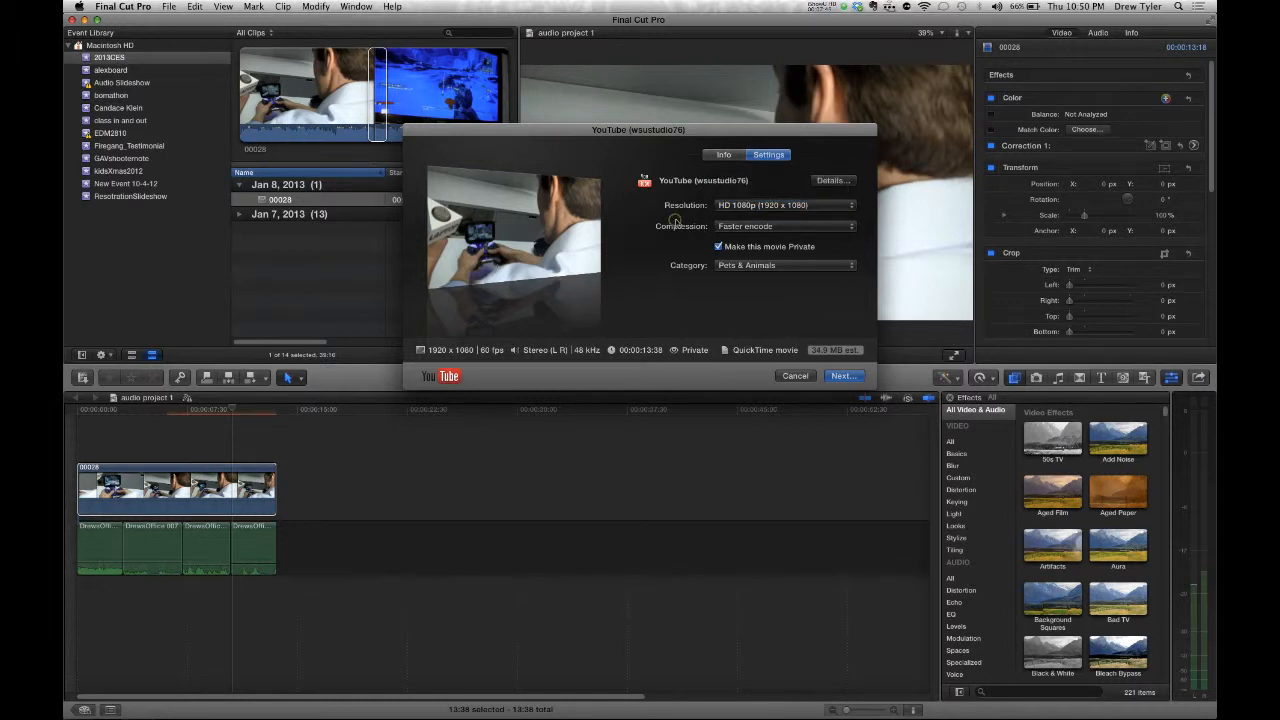
pyautogui.click(833, 181)
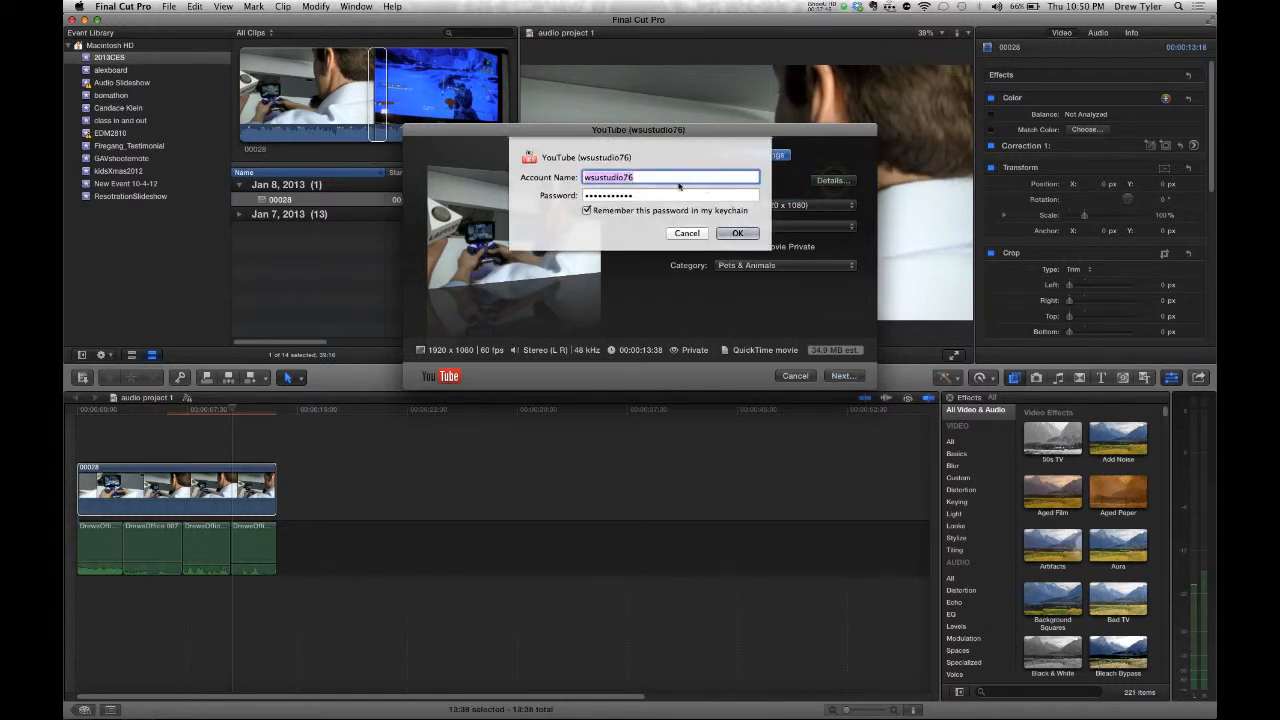
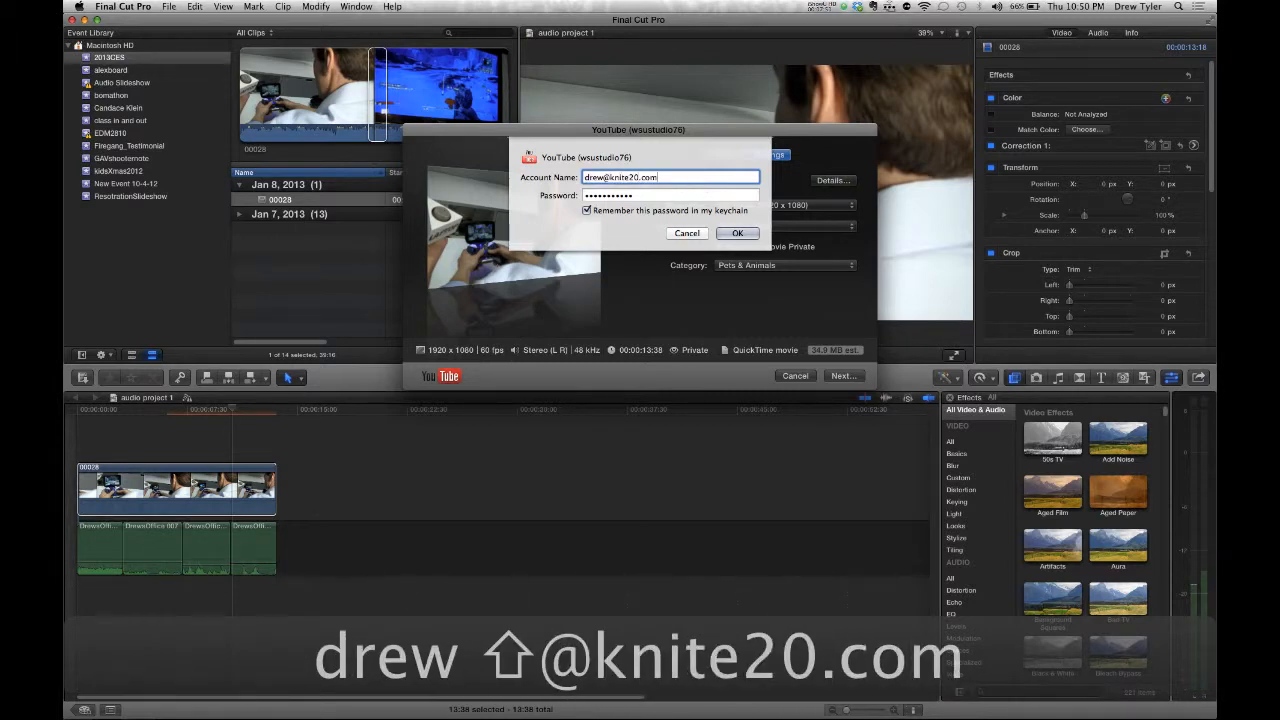
pyautogui.press('Tab')
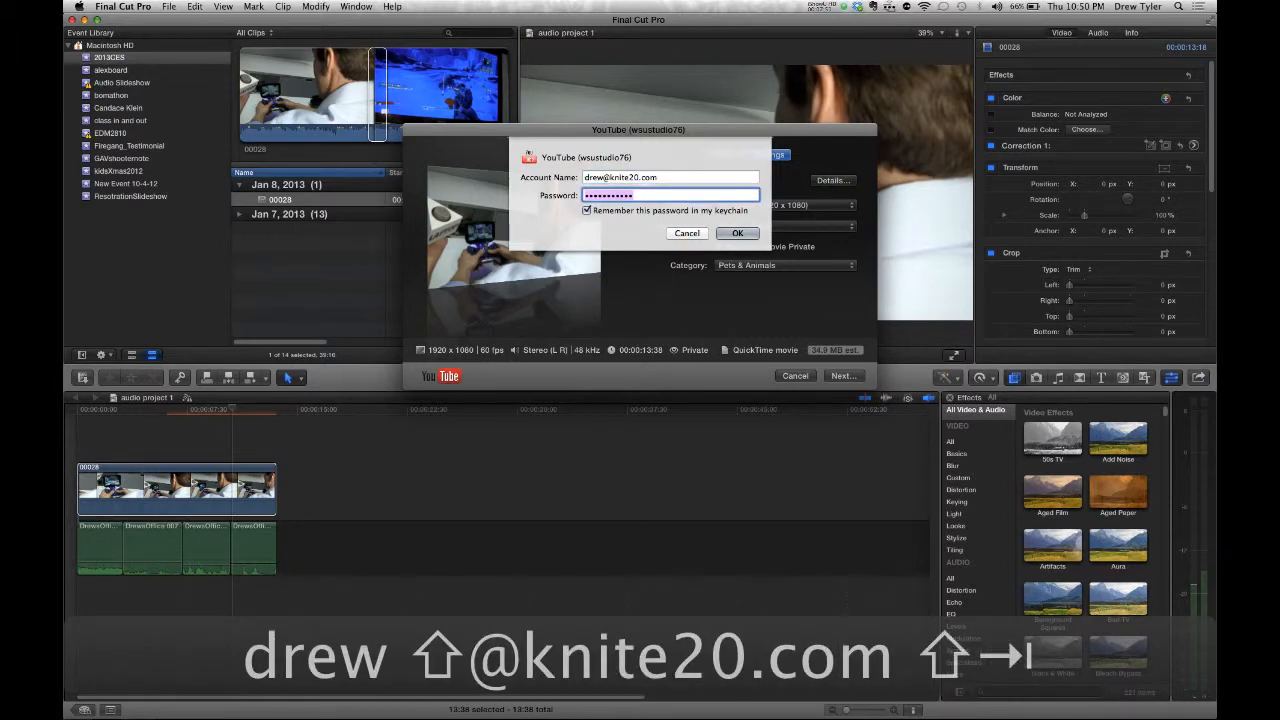
pyautogui.click(736, 233)
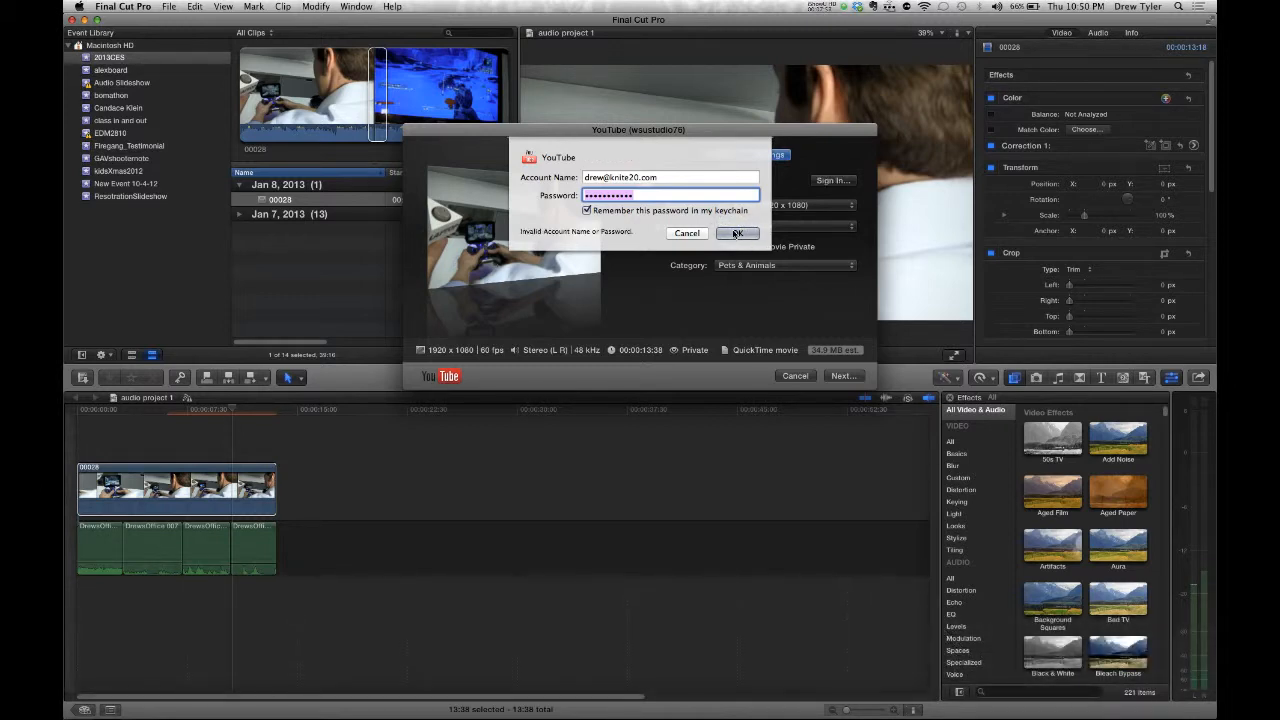
pyautogui.hotkey('shift', 'Tab')
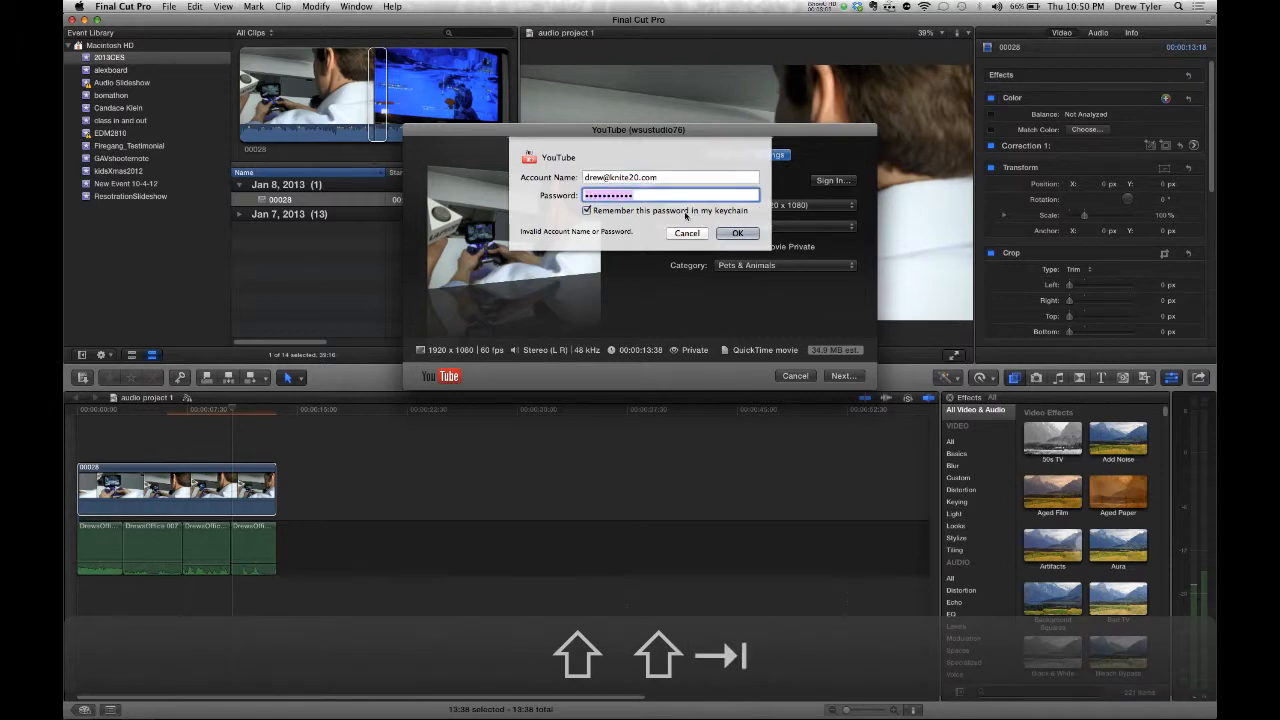
pyautogui.click(687, 233)
pyautogui.click(836, 183)
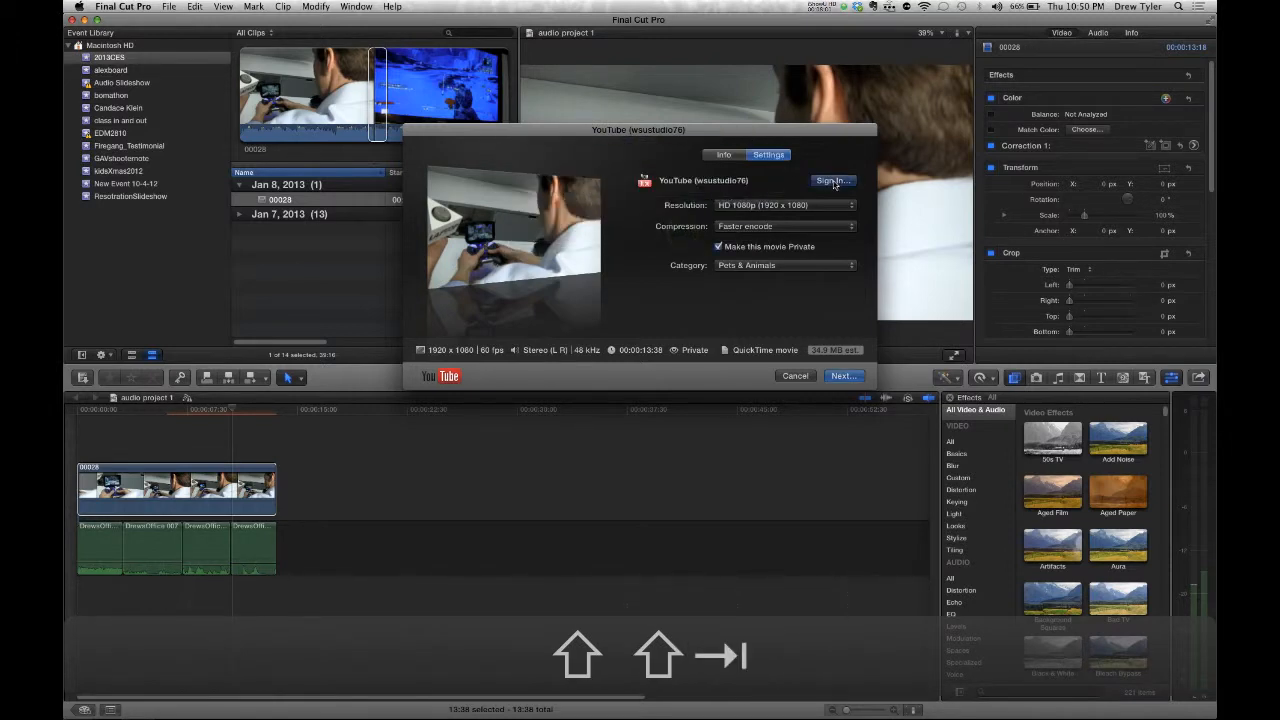
pyautogui.click(687, 230)
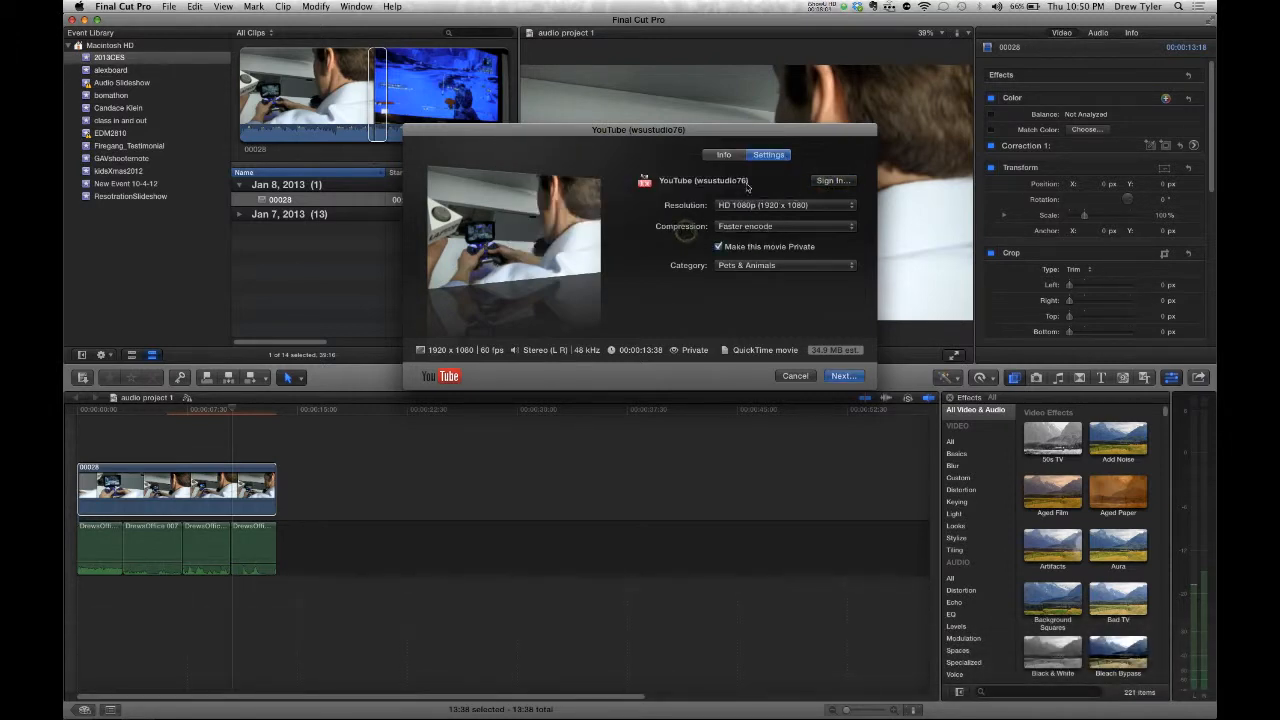
# - Set the category to Entertainment, make the video public, and continue to the terms
pyautogui.click(758, 267)
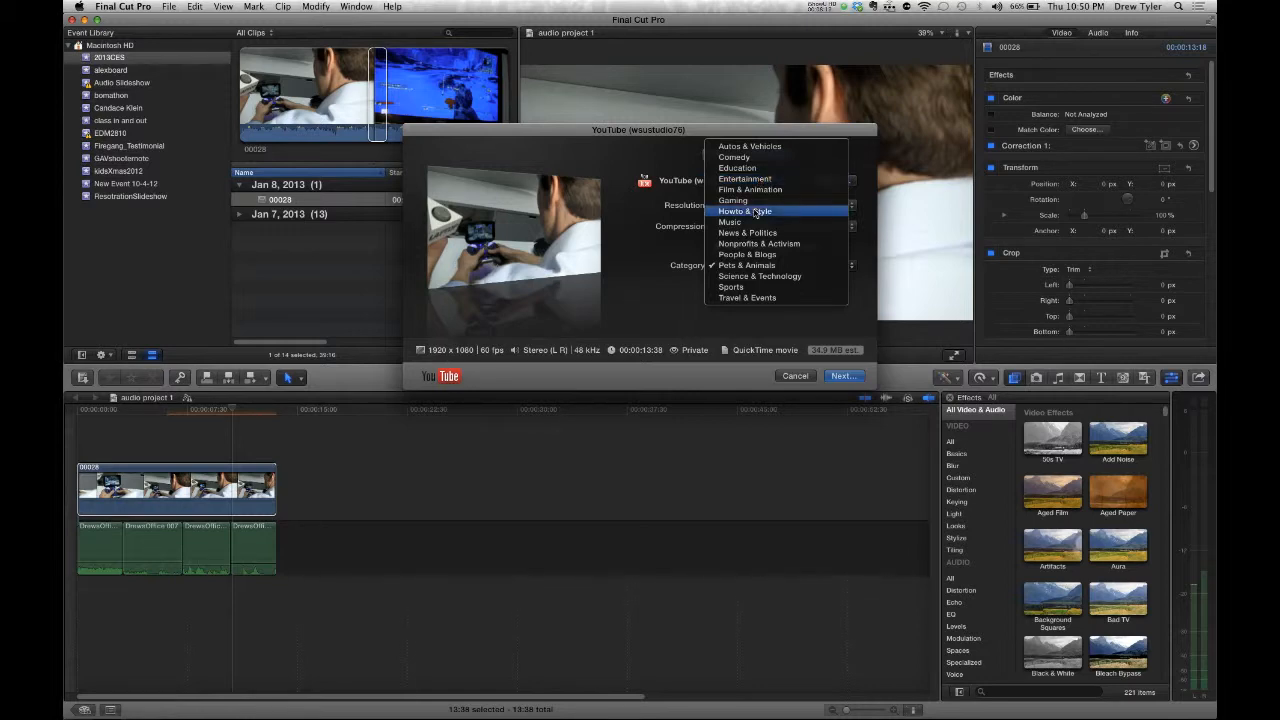
pyautogui.click(752, 179)
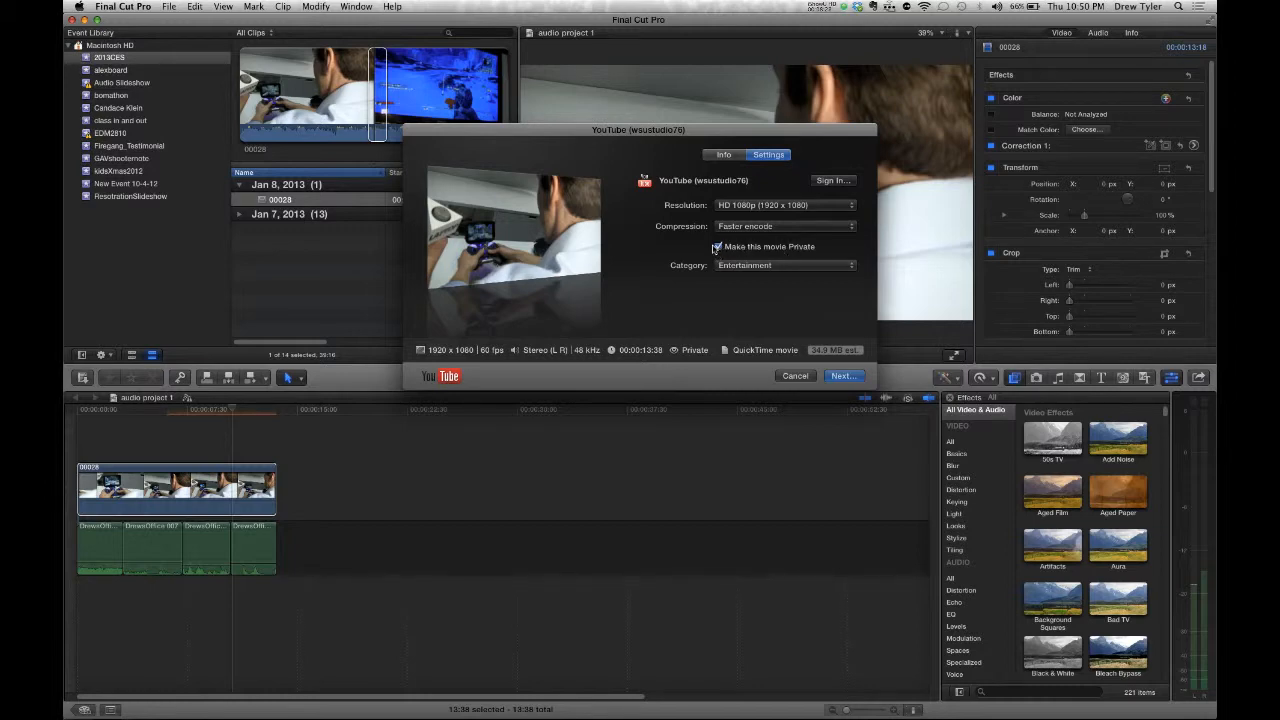
pyautogui.click(716, 248)
pyautogui.click(843, 377)
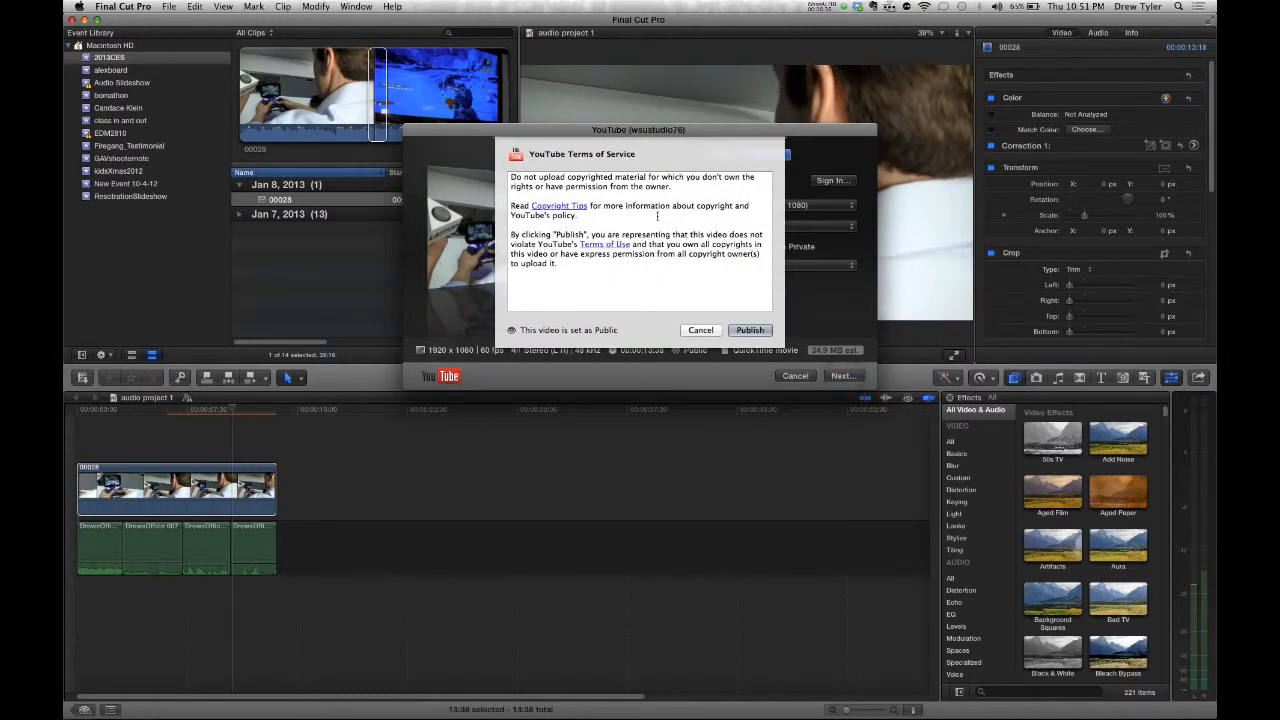
# - Publish to YouTube and track 'audio project 1 - HD 1080p.mov' uploading in Background Tasks
pyautogui.click(749, 330)
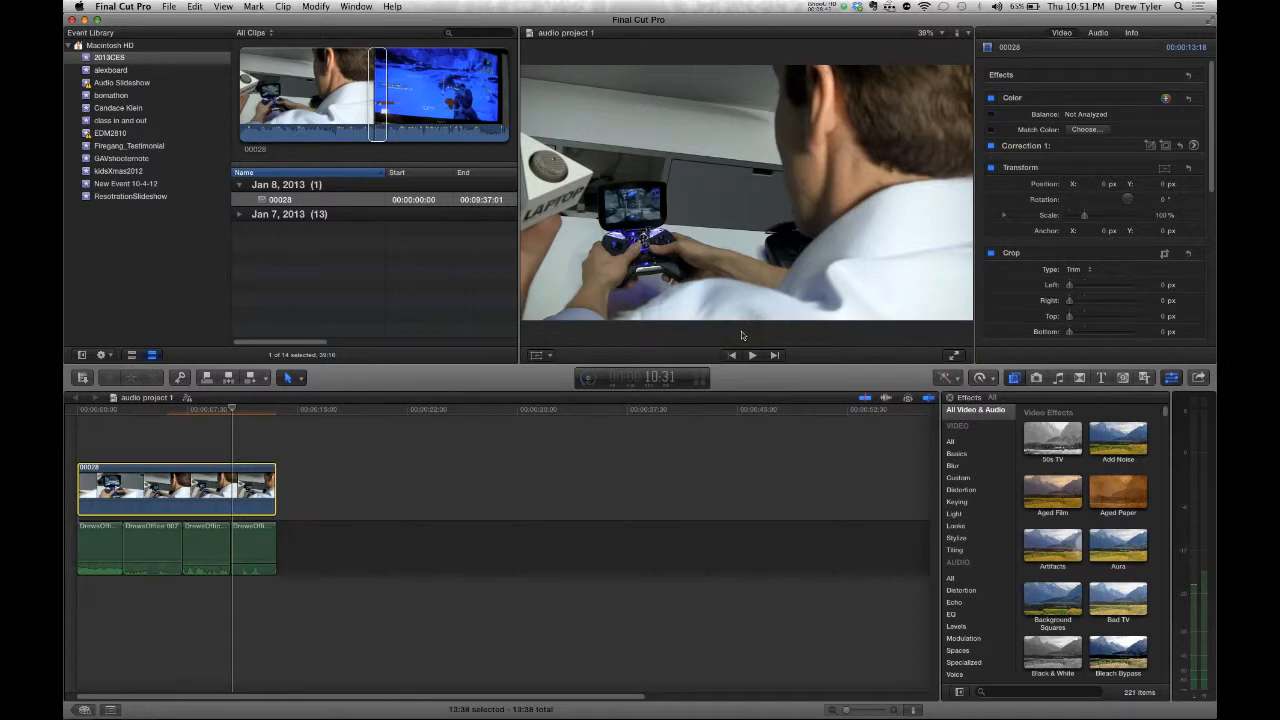
pyautogui.click(588, 385)
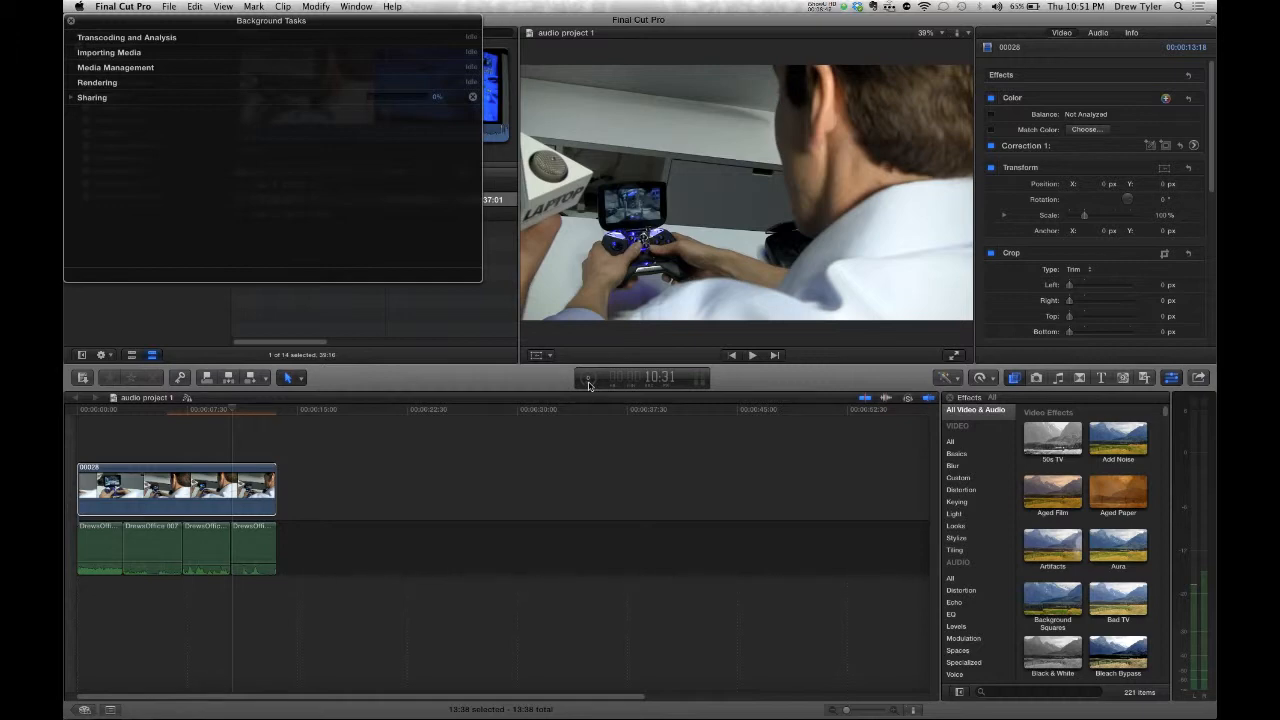
pyautogui.click(71, 98)
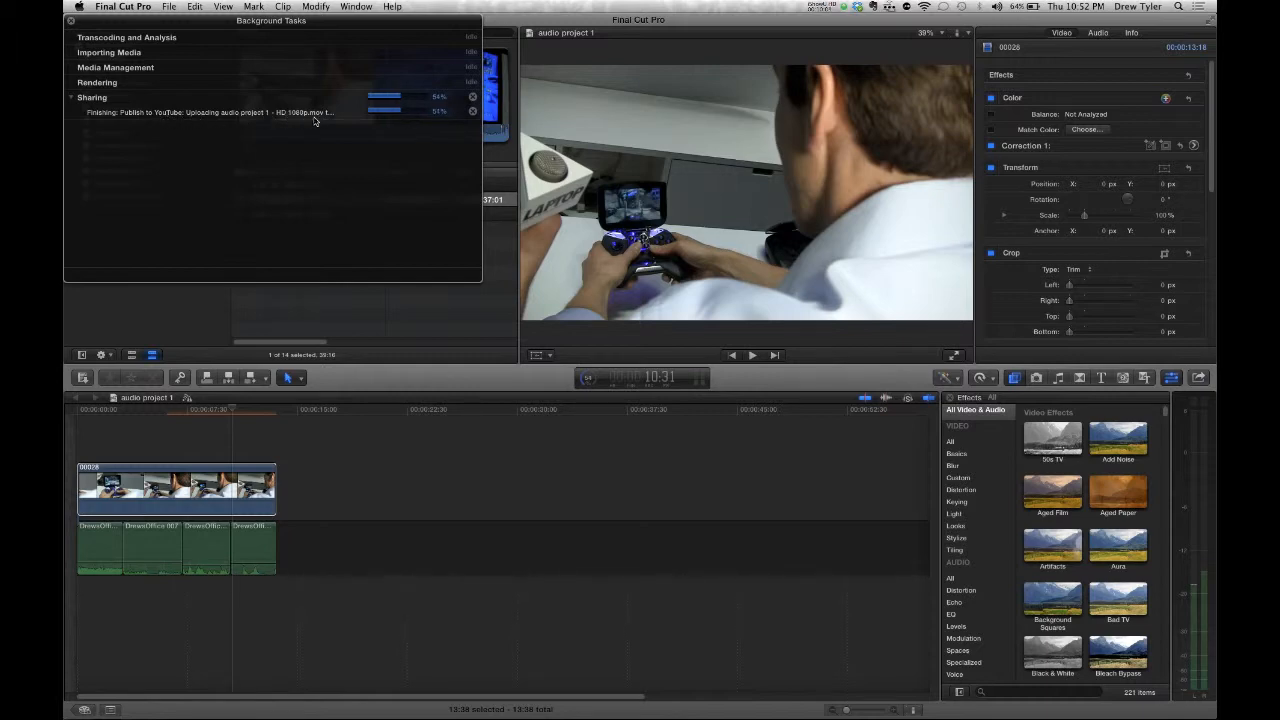
pyautogui.moveTo(474, 281); pyautogui.dragTo(721, 340)
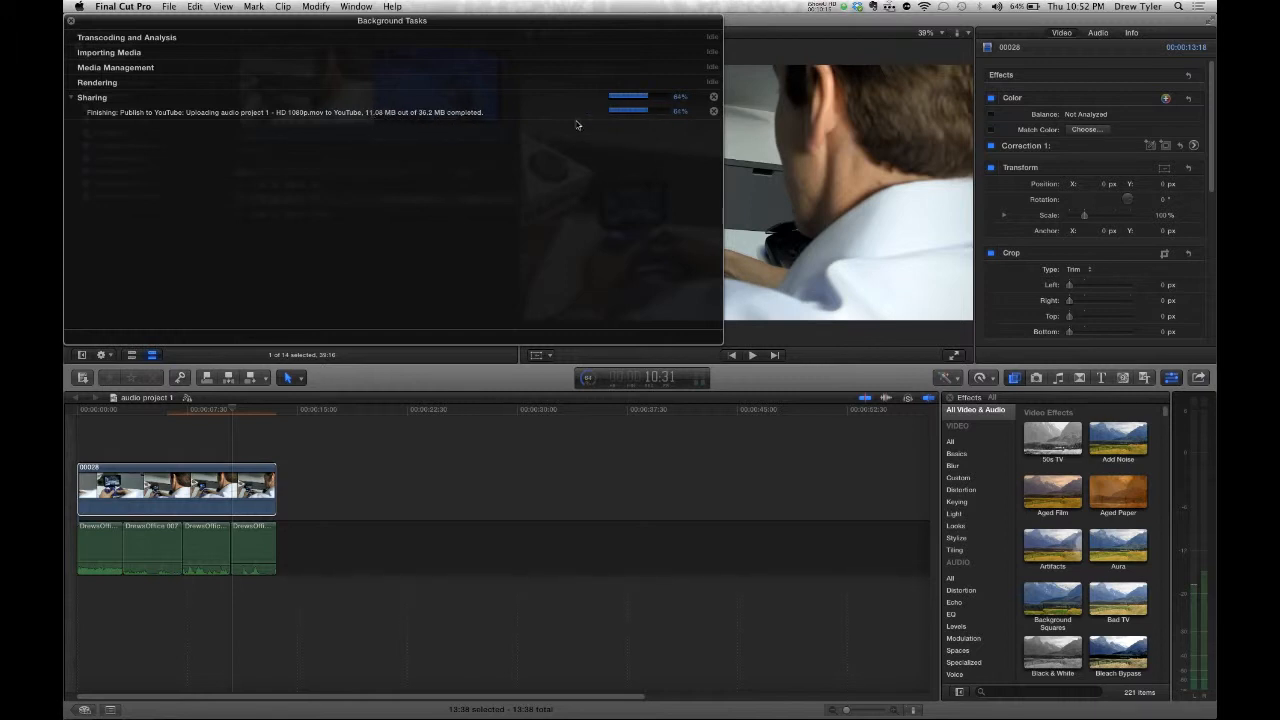
# - Load YouTube in a new Safari tab and open the account options
pyautogui.press('super+Tab')
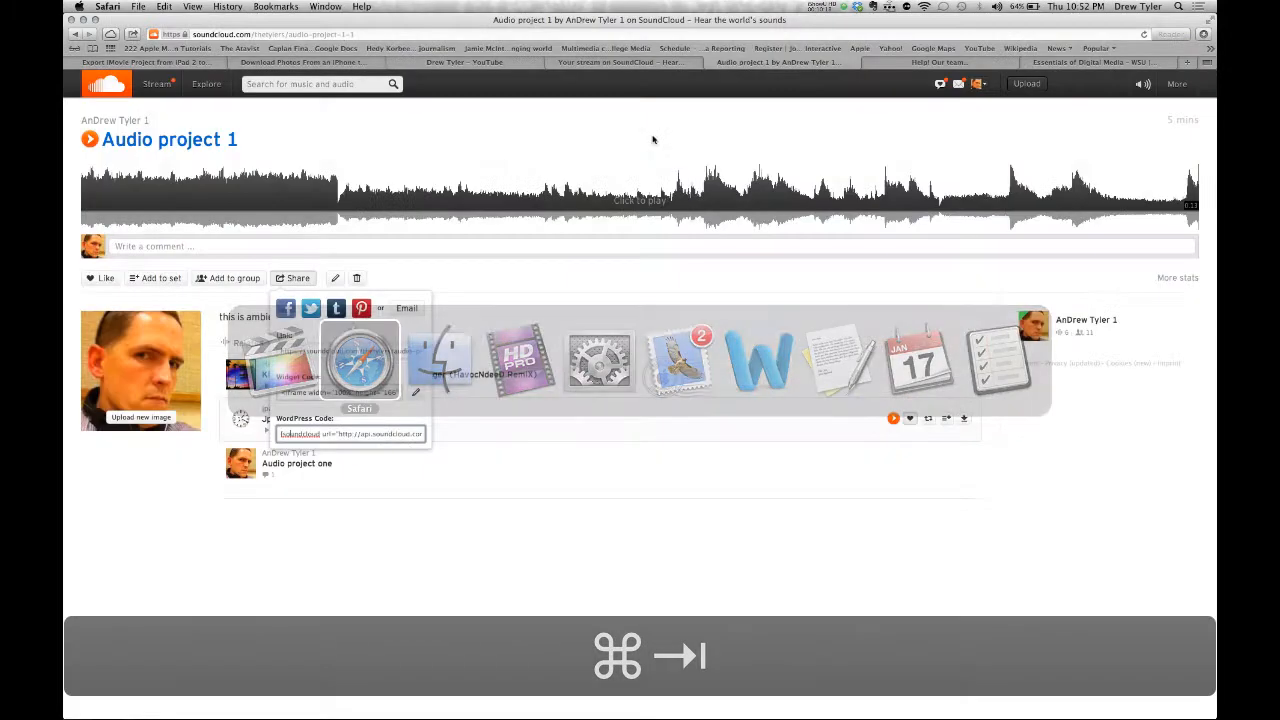
pyautogui.press('super+t')
pyautogui.write('youtube.com')
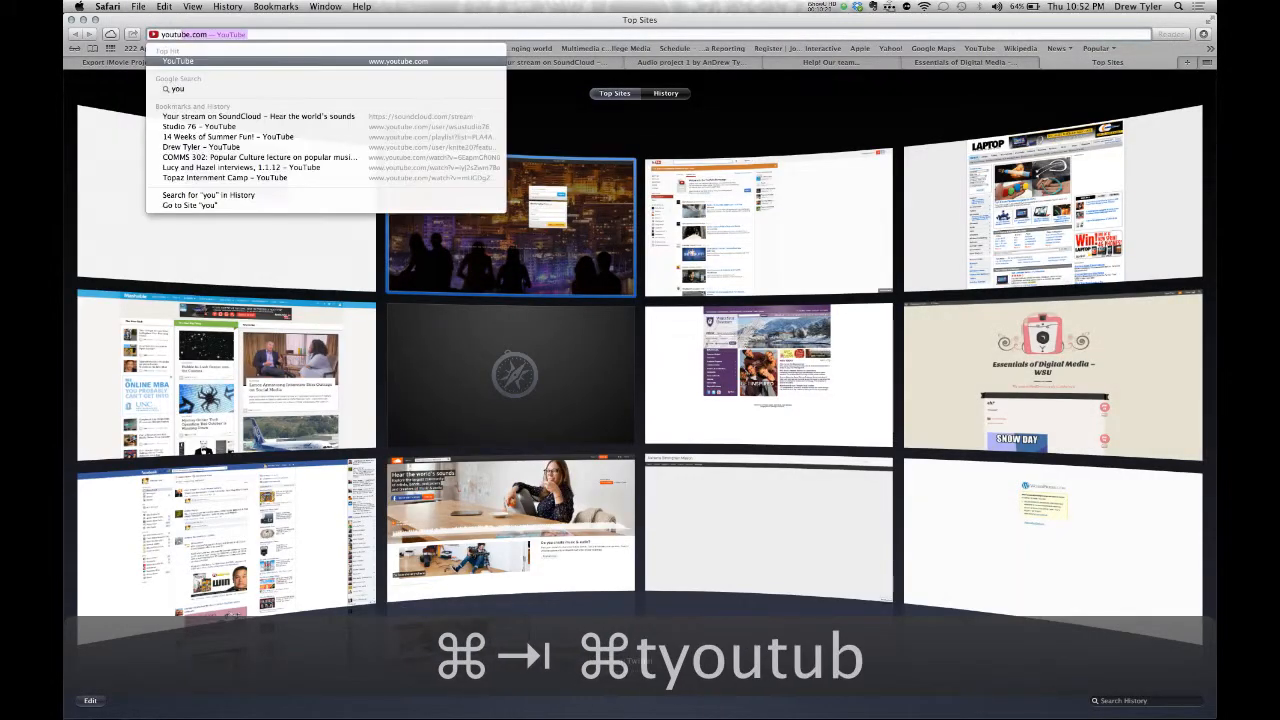
pyautogui.press('Return')
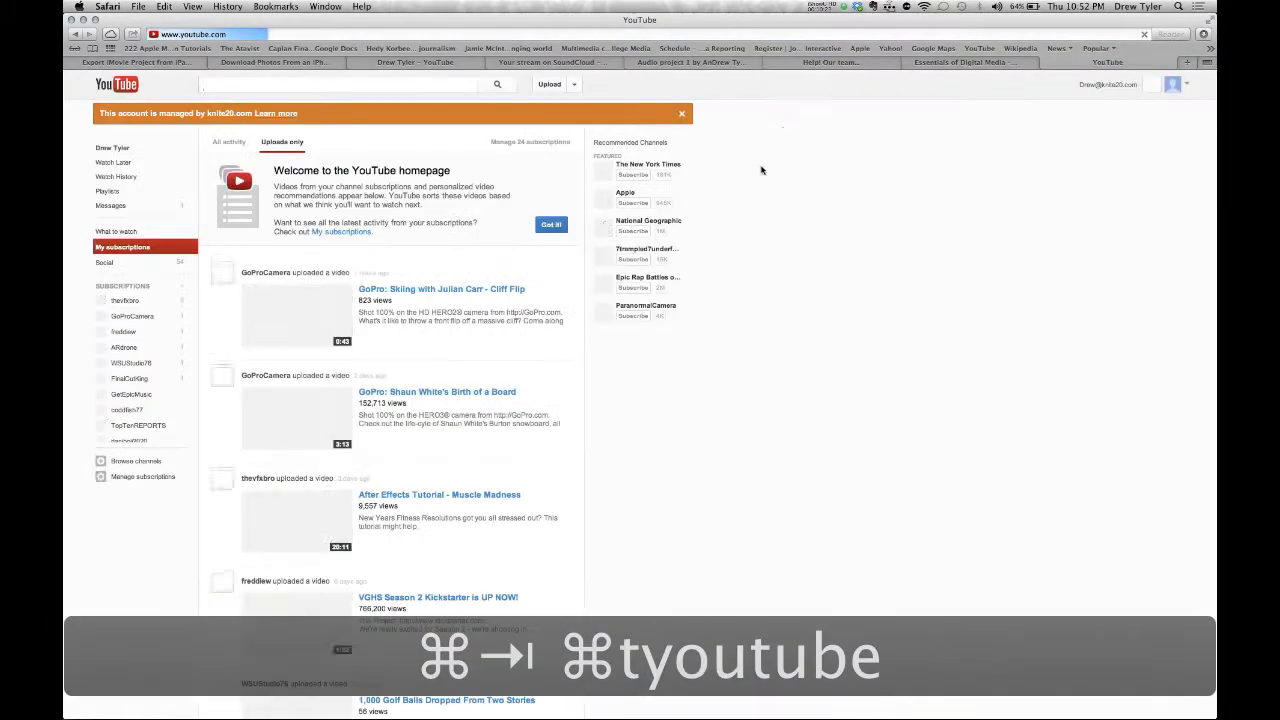
pyautogui.click(1172, 84)
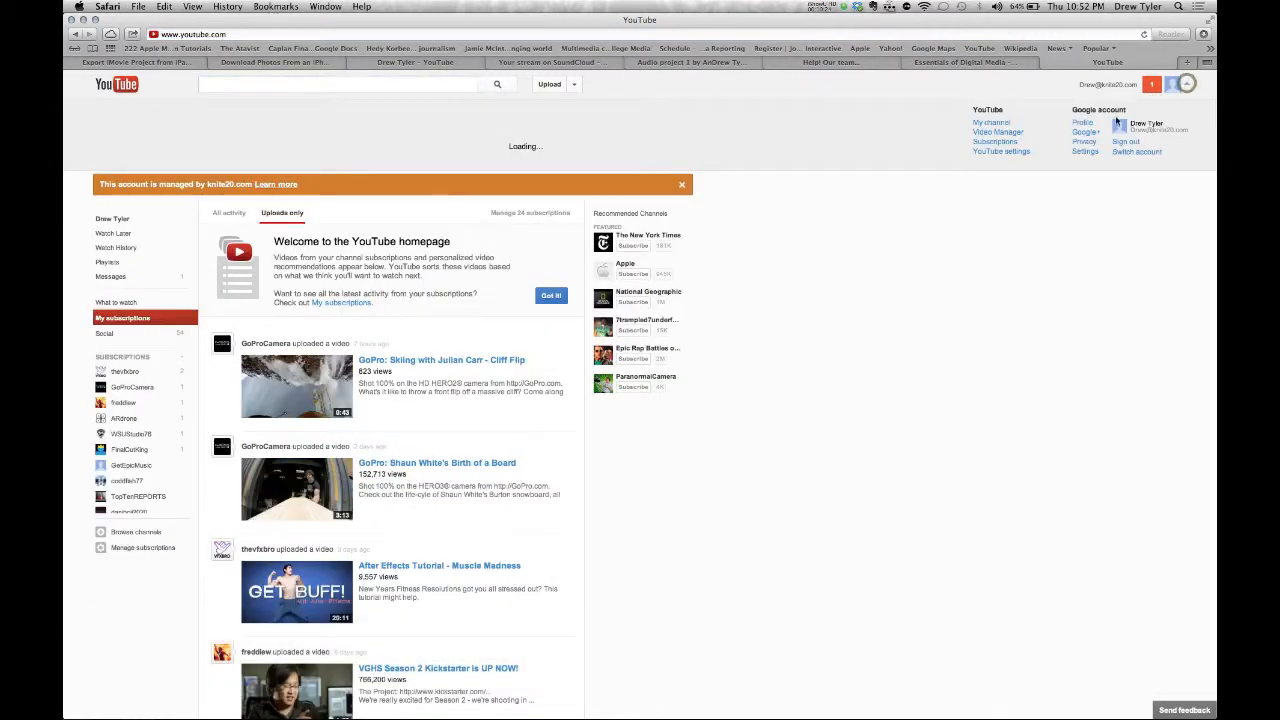
# - Open the Friends- Lego Stop Motion video from the channel page
pyautogui.press('super+Tab')
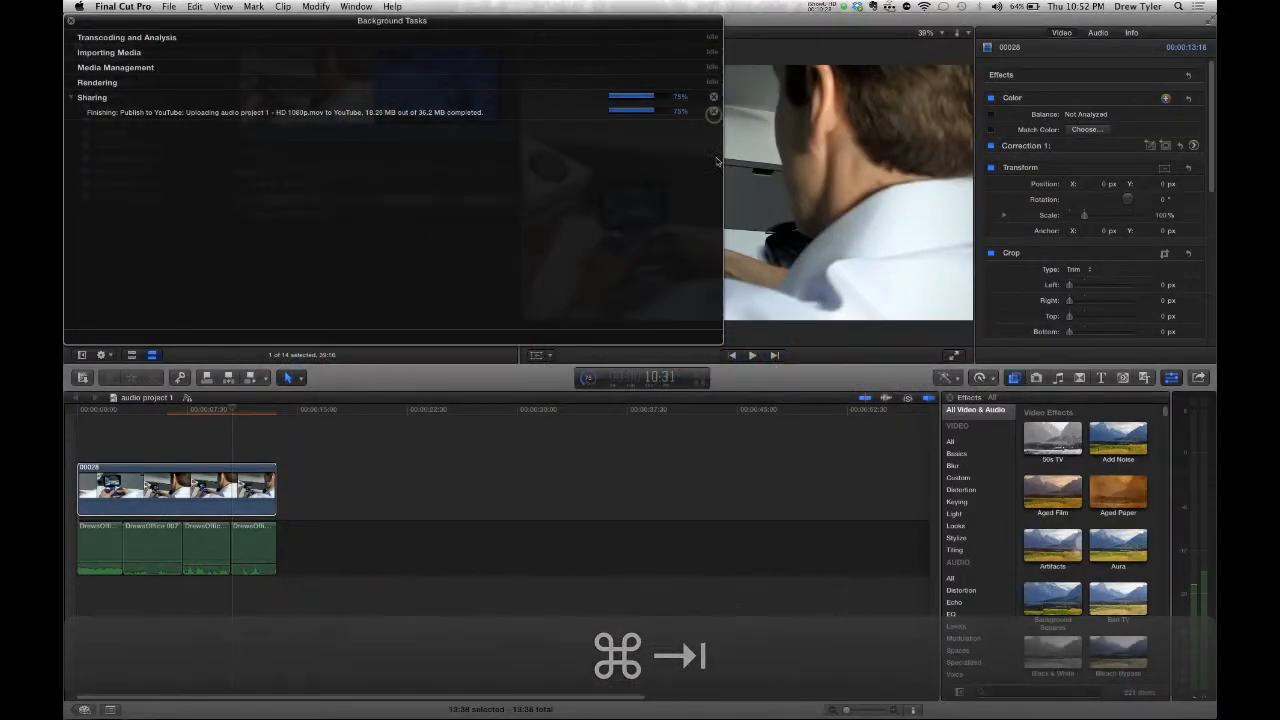
pyautogui.press('super+Tab')
pyautogui.scroll(-4, 1072, 216)
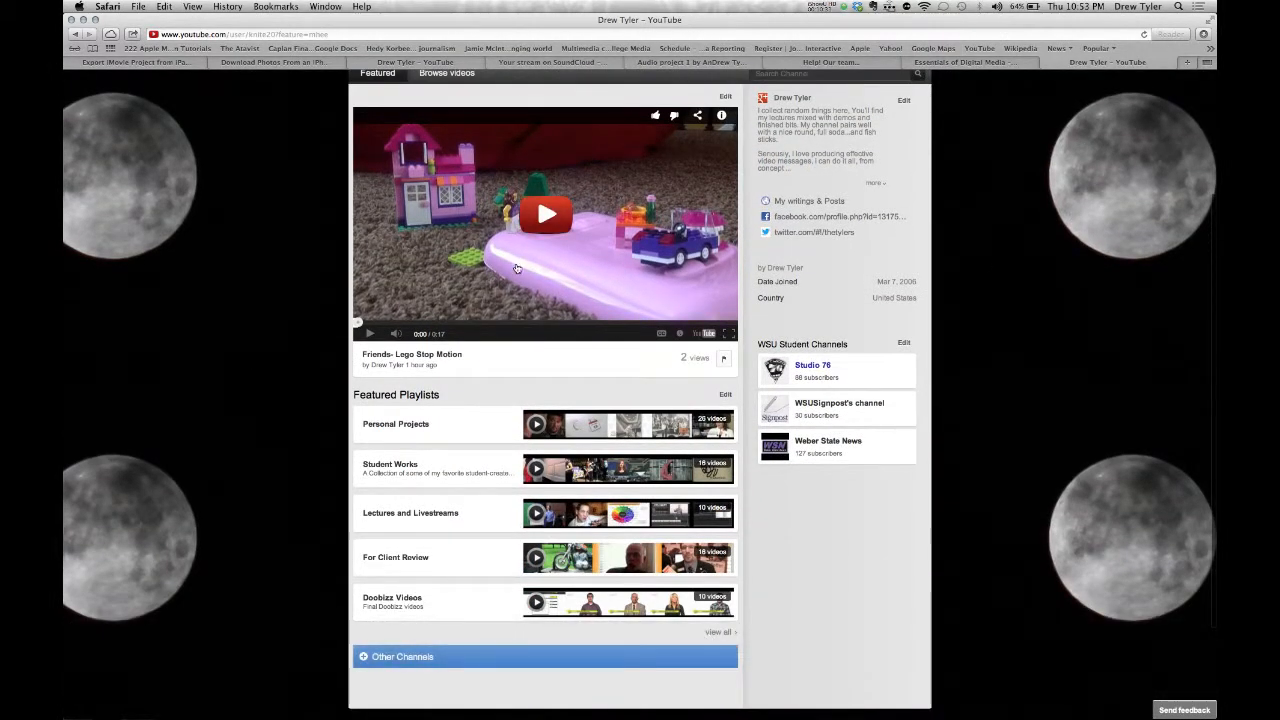
pyautogui.scroll(4, 318, 310)
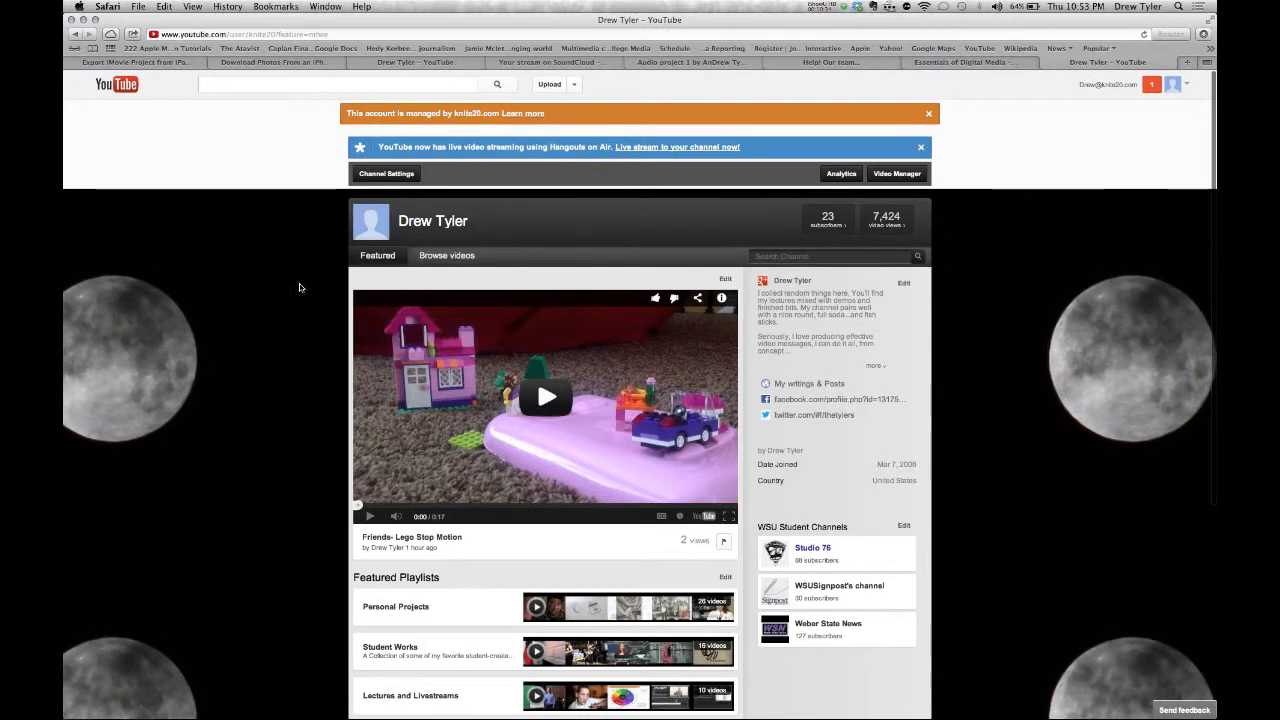
pyautogui.scroll(-1, 299, 288)
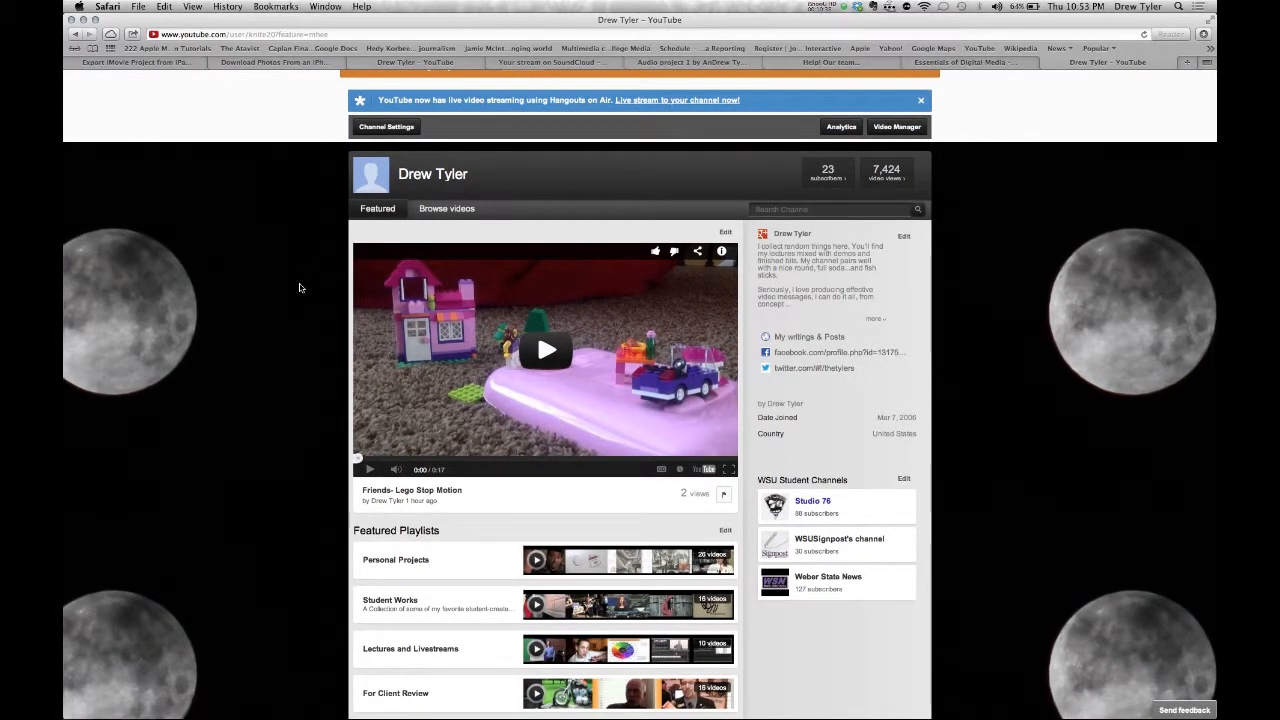
pyautogui.click(385, 492)
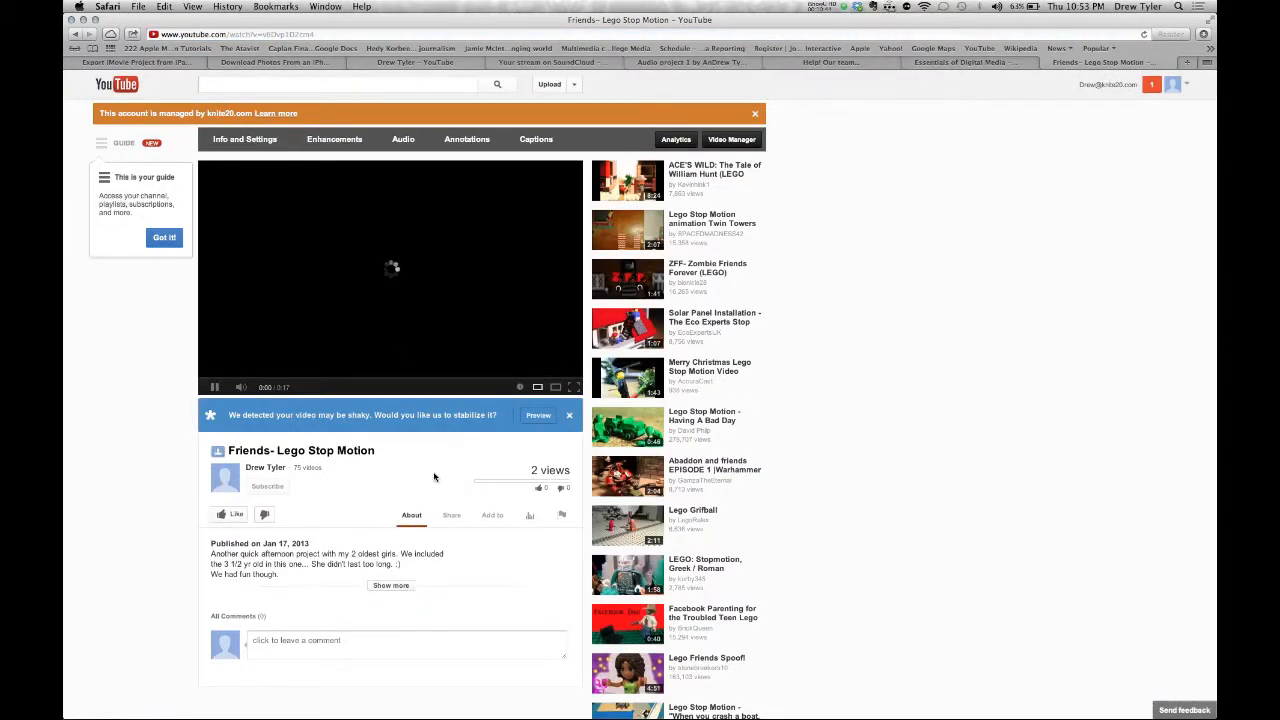
# - Show the Lego video's short share link and pause playback
pyautogui.click(455, 517)
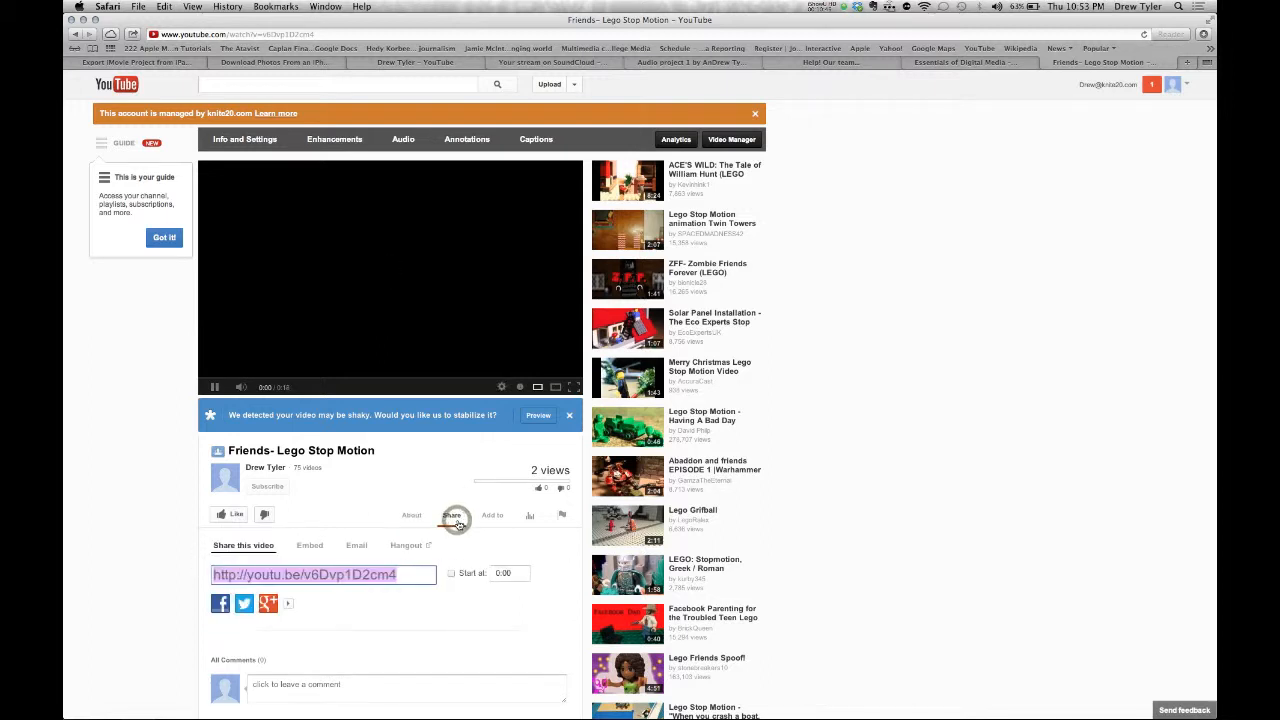
pyautogui.click(297, 341)
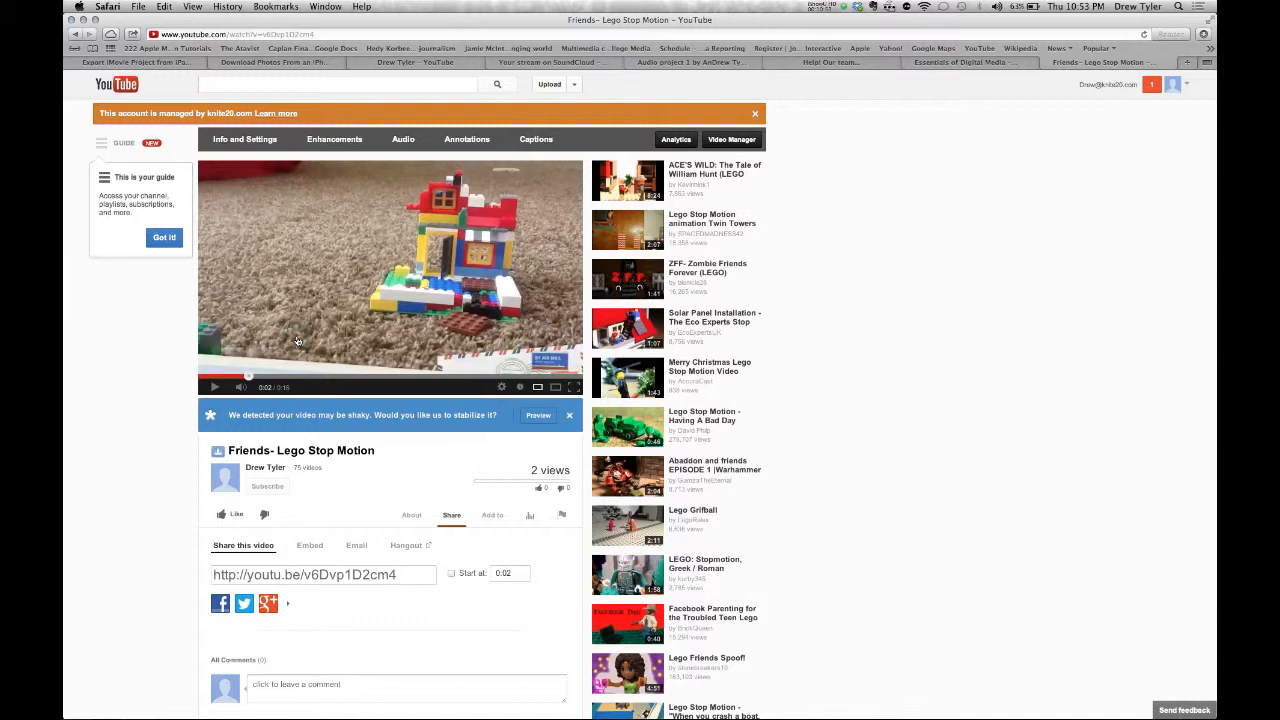
pyautogui.click(214, 388)
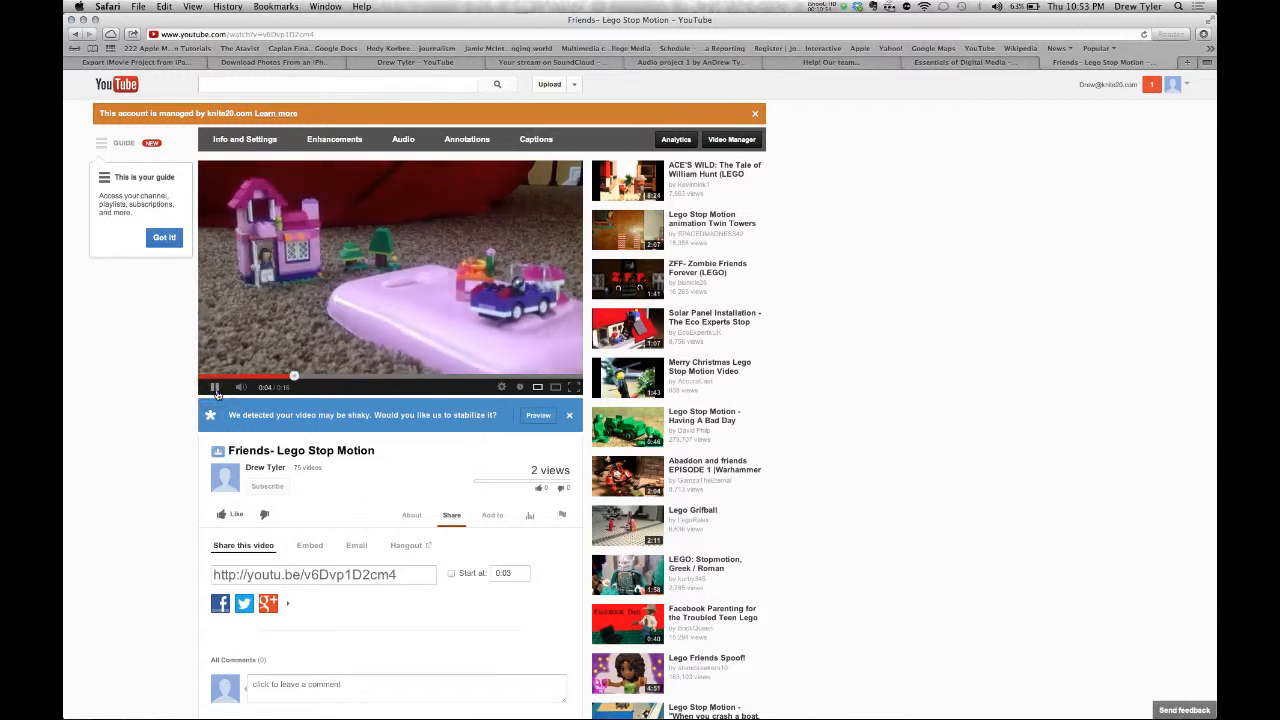
pyautogui.click(214, 388)
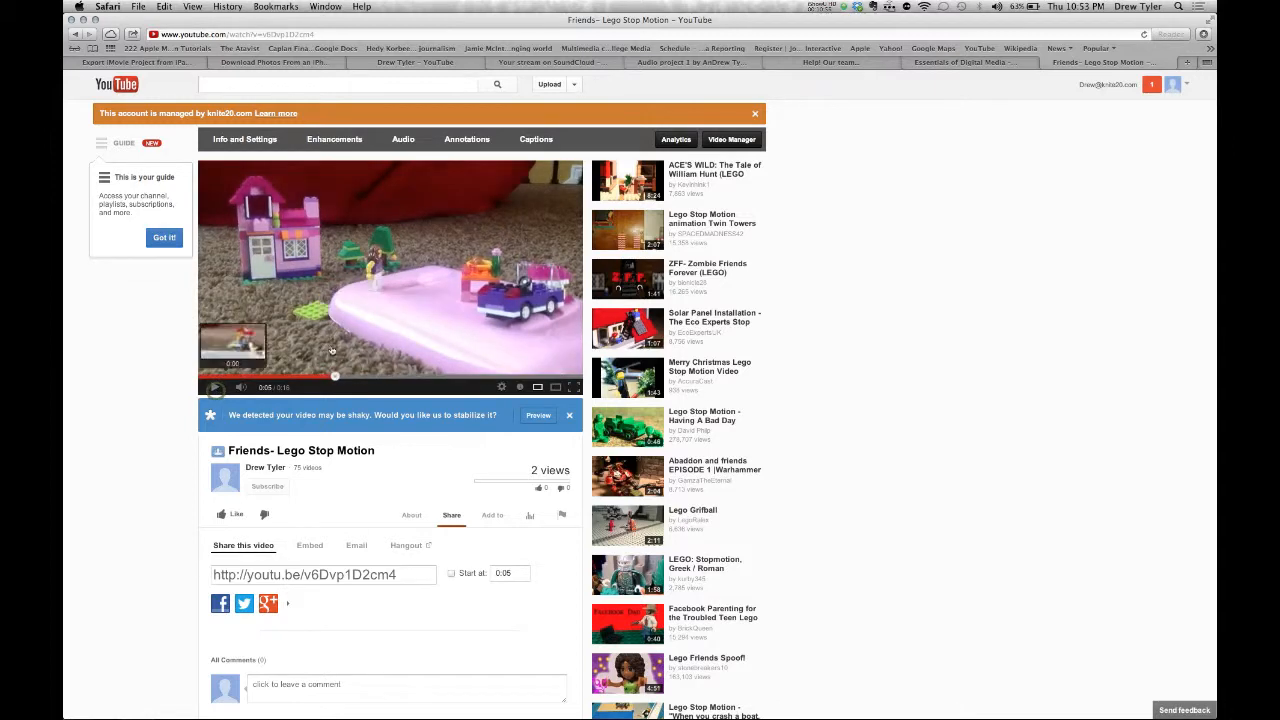
pyautogui.scroll(-2, 414, 550)
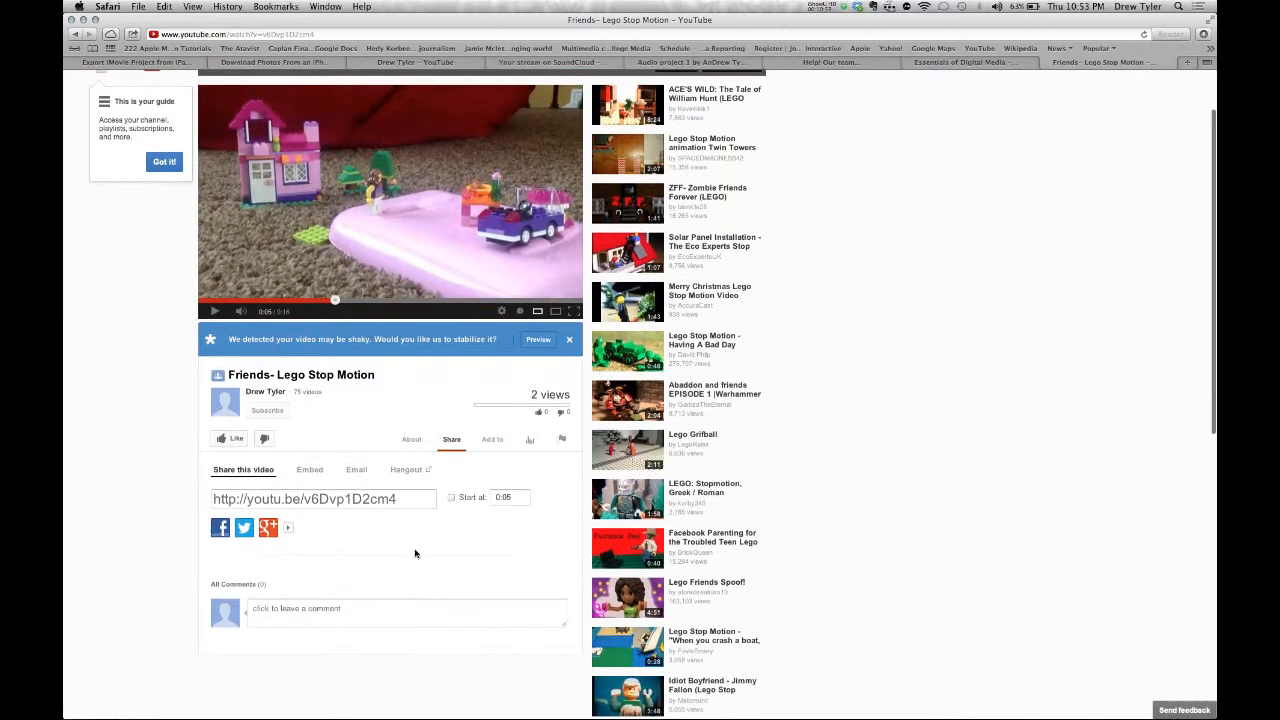
pyautogui.scroll(2, 330, 290)
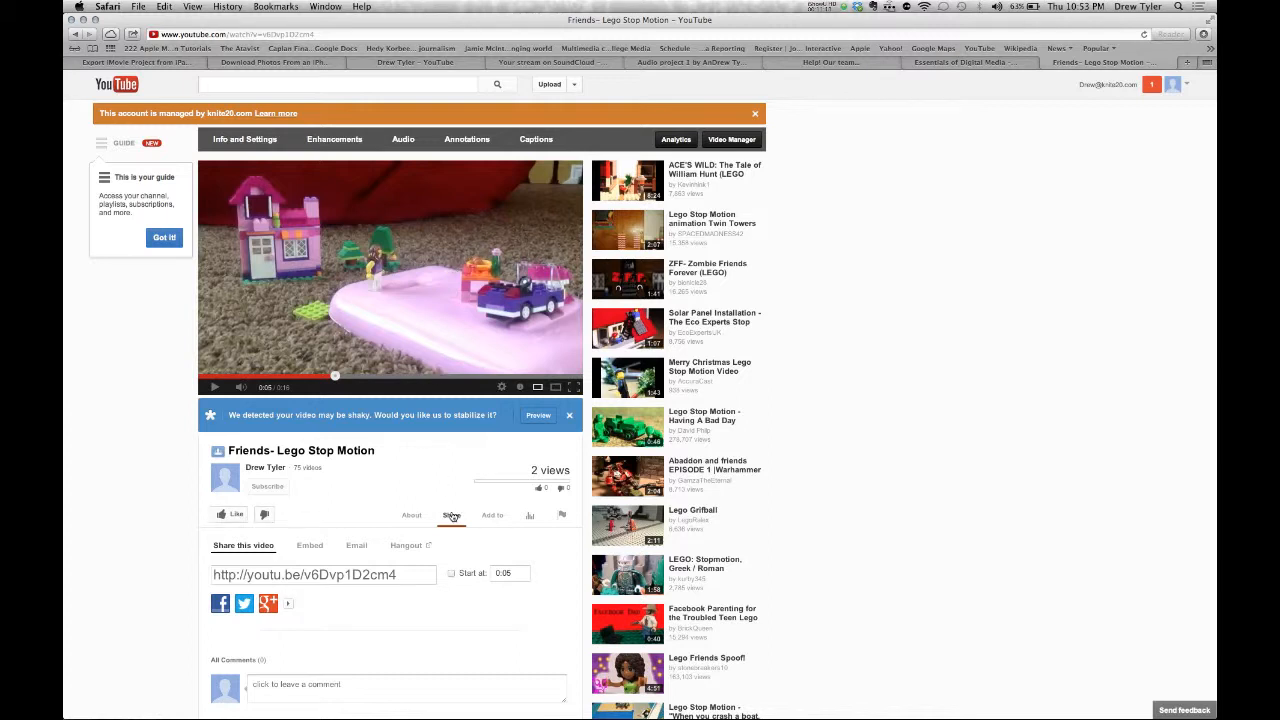
pyautogui.click(362, 580)
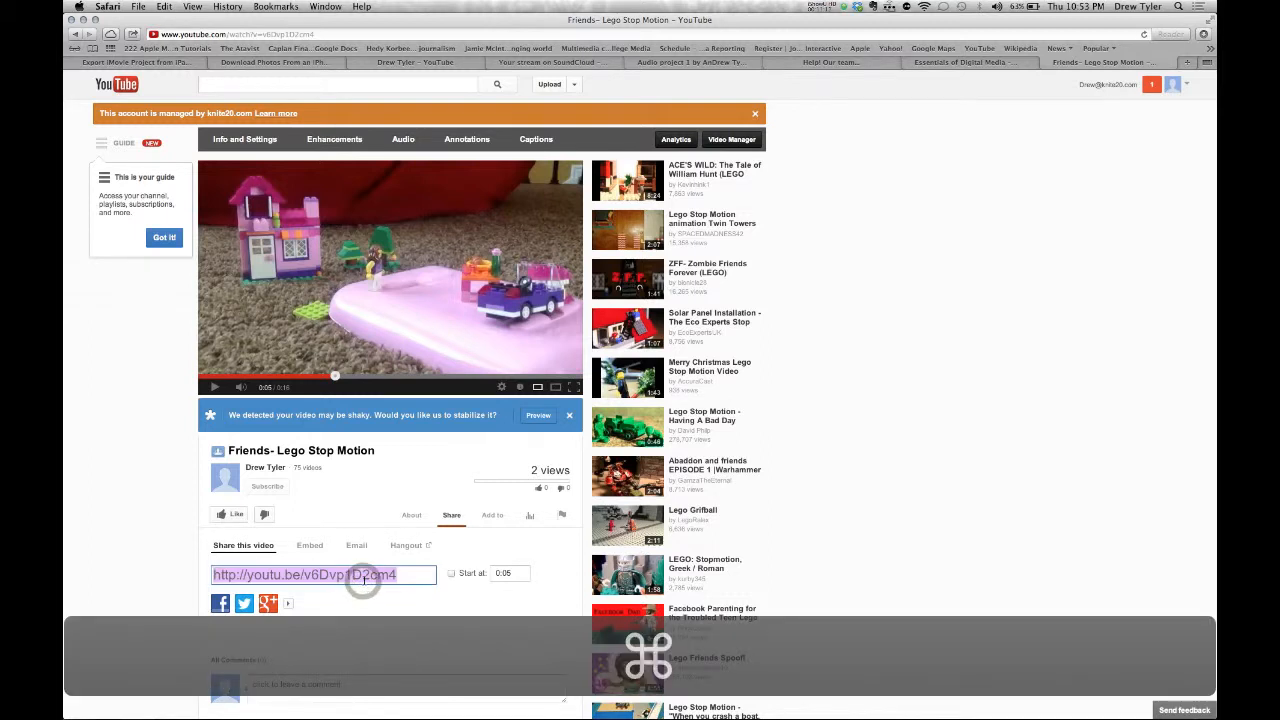
pyautogui.press('super+c')
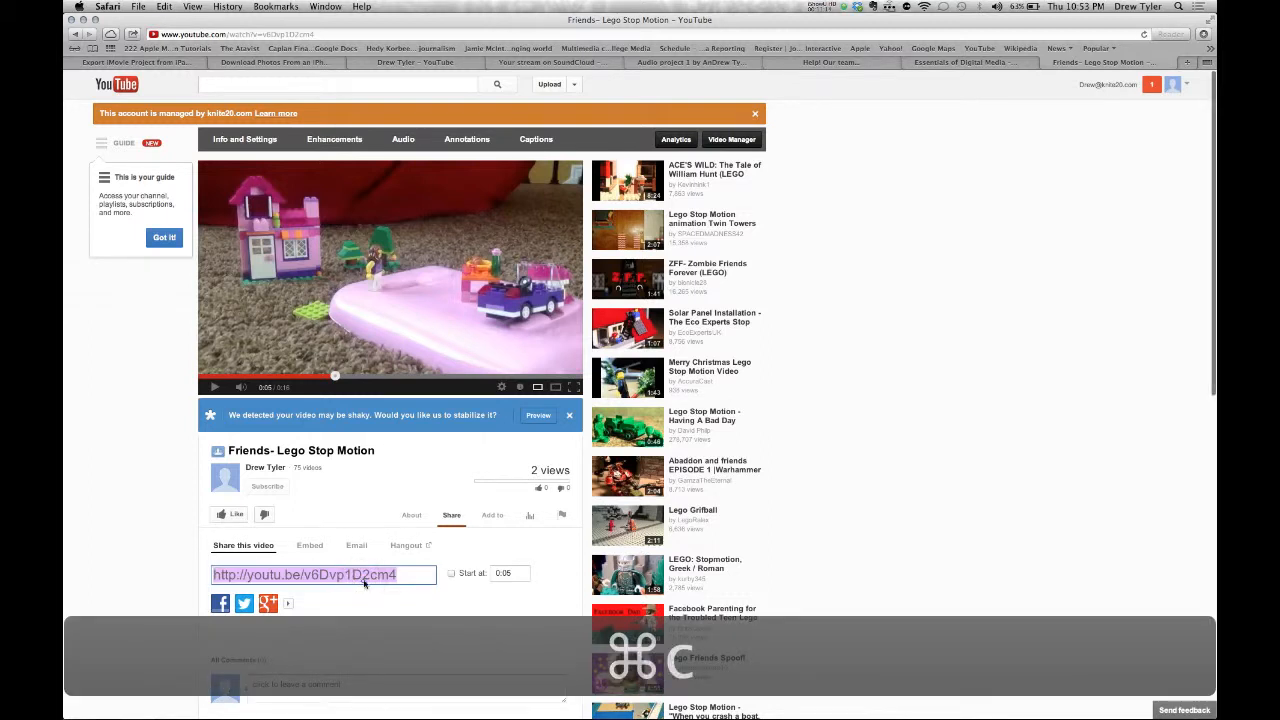
pyautogui.rightClick(365, 580)
pyautogui.click(381, 606)
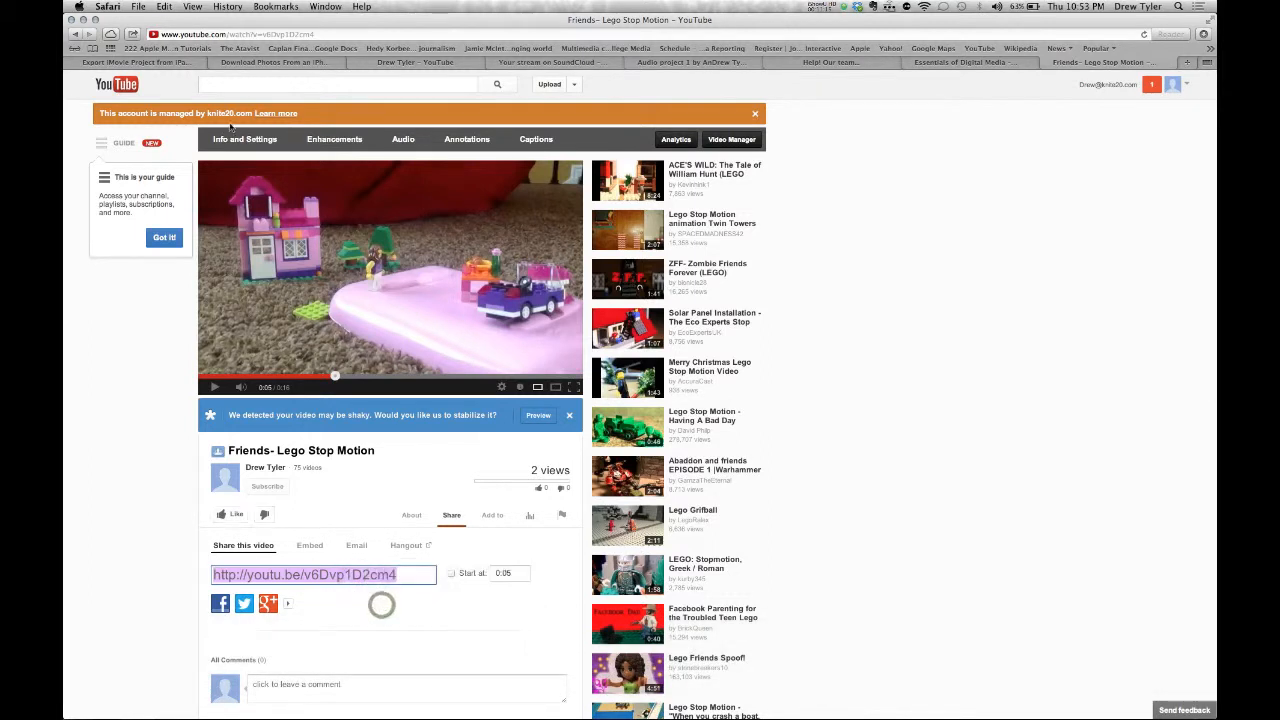
pyautogui.click(164, 6)
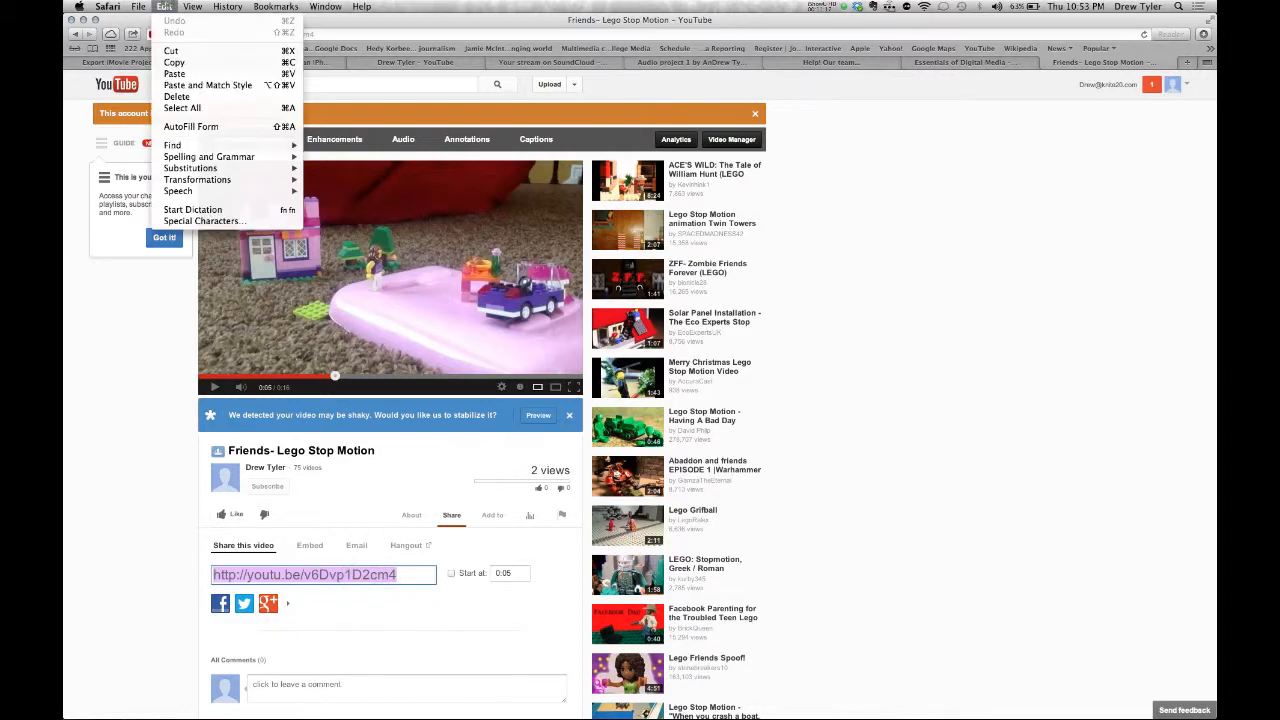
pyautogui.click(175, 62)
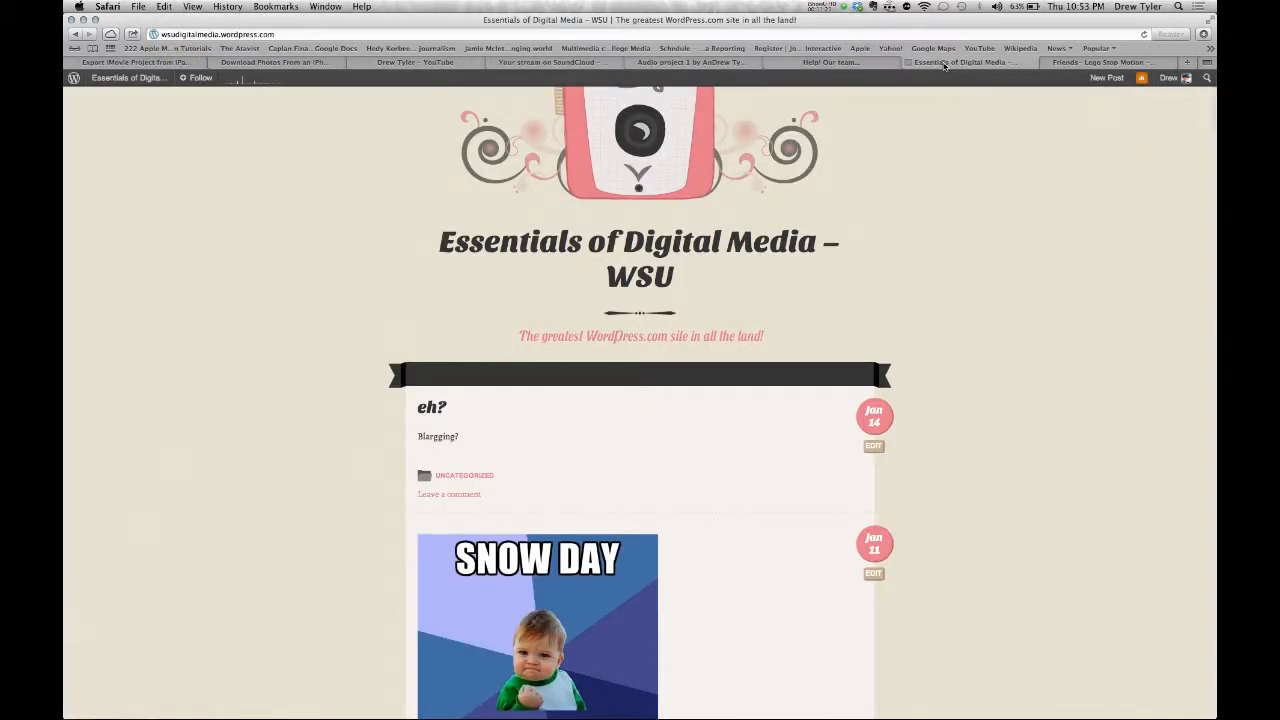
pyautogui.click(945, 62)
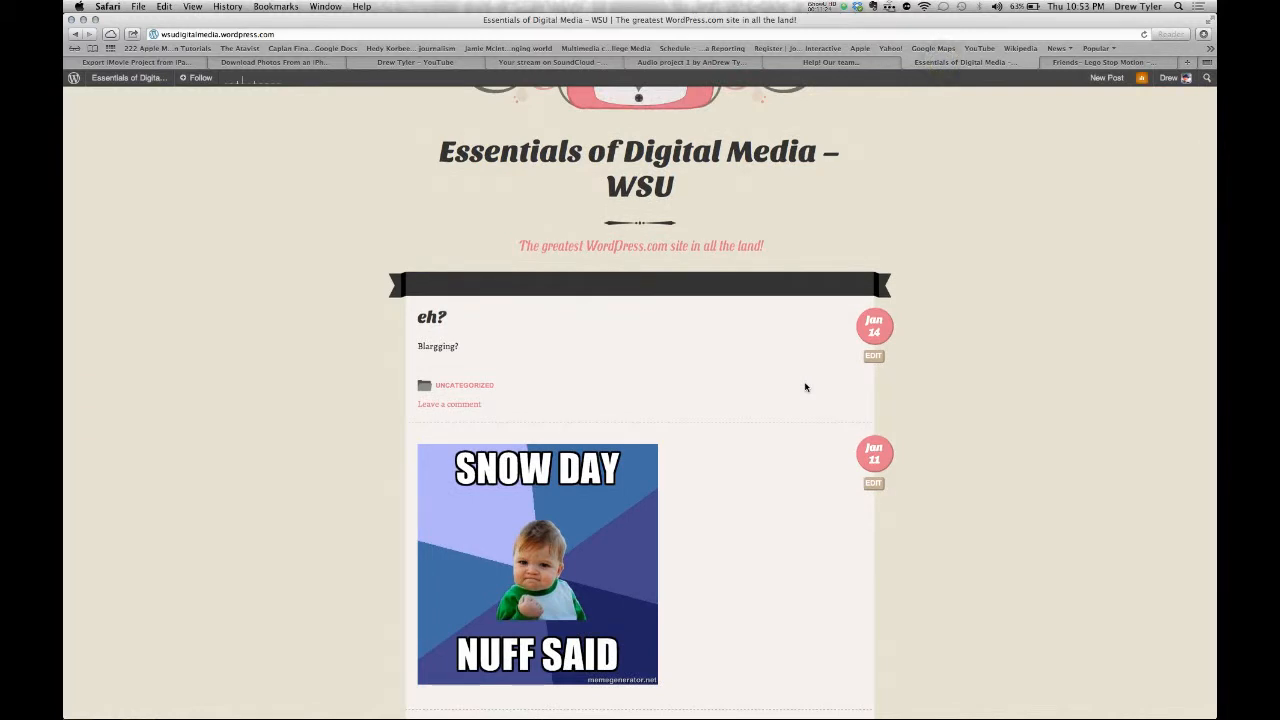
# - Try pasting the link on the blog, then close Final Cut Pro's Background Tasks window
pyautogui.press('super+v')
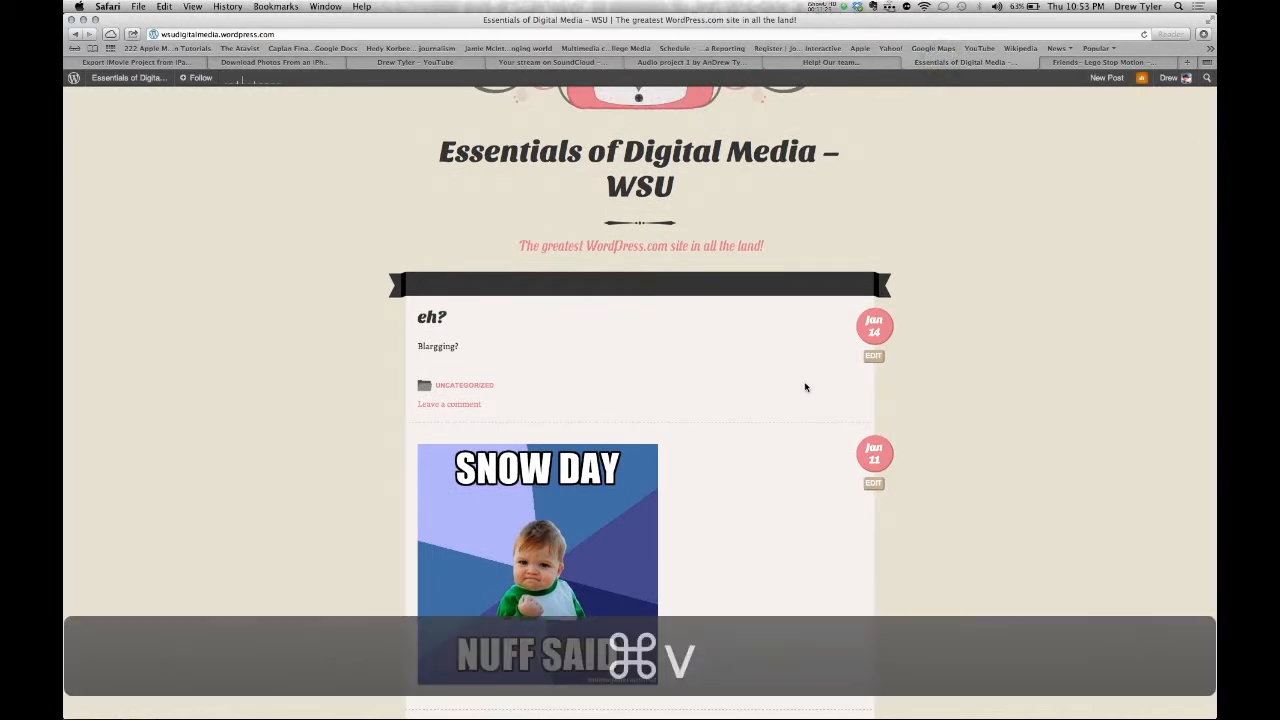
pyautogui.click(163, 6)
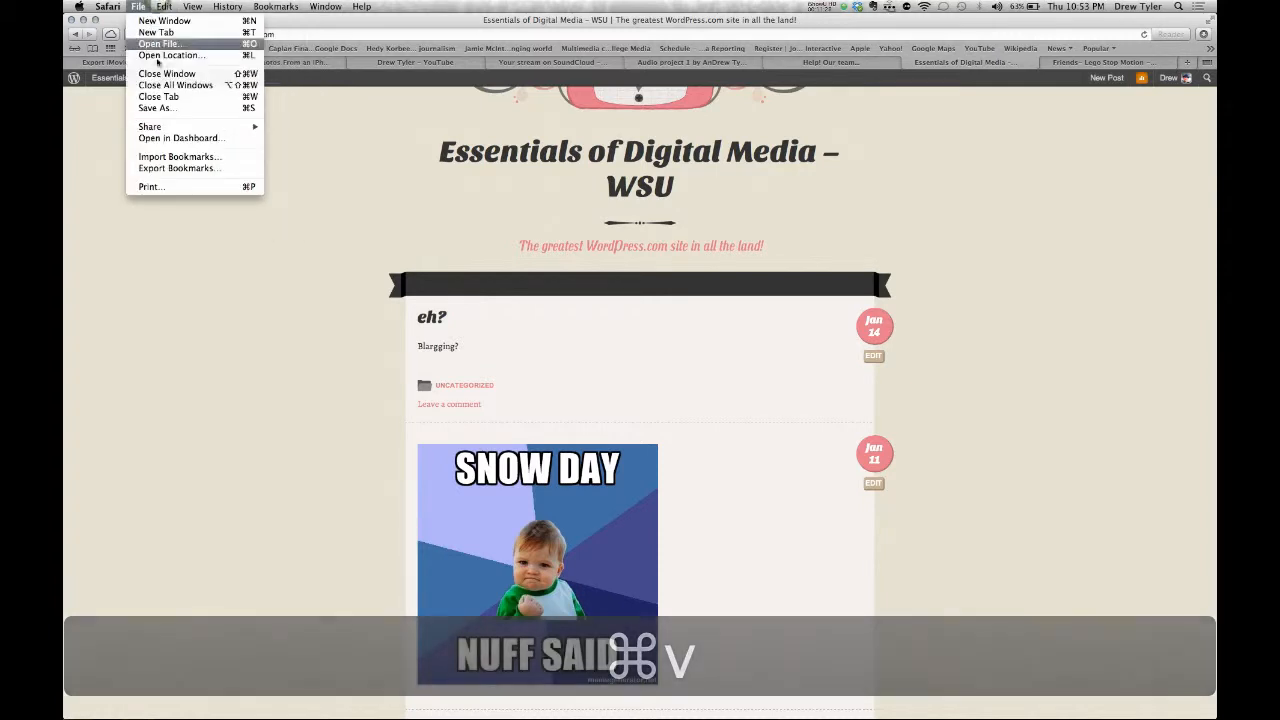
pyautogui.click(108, 193)
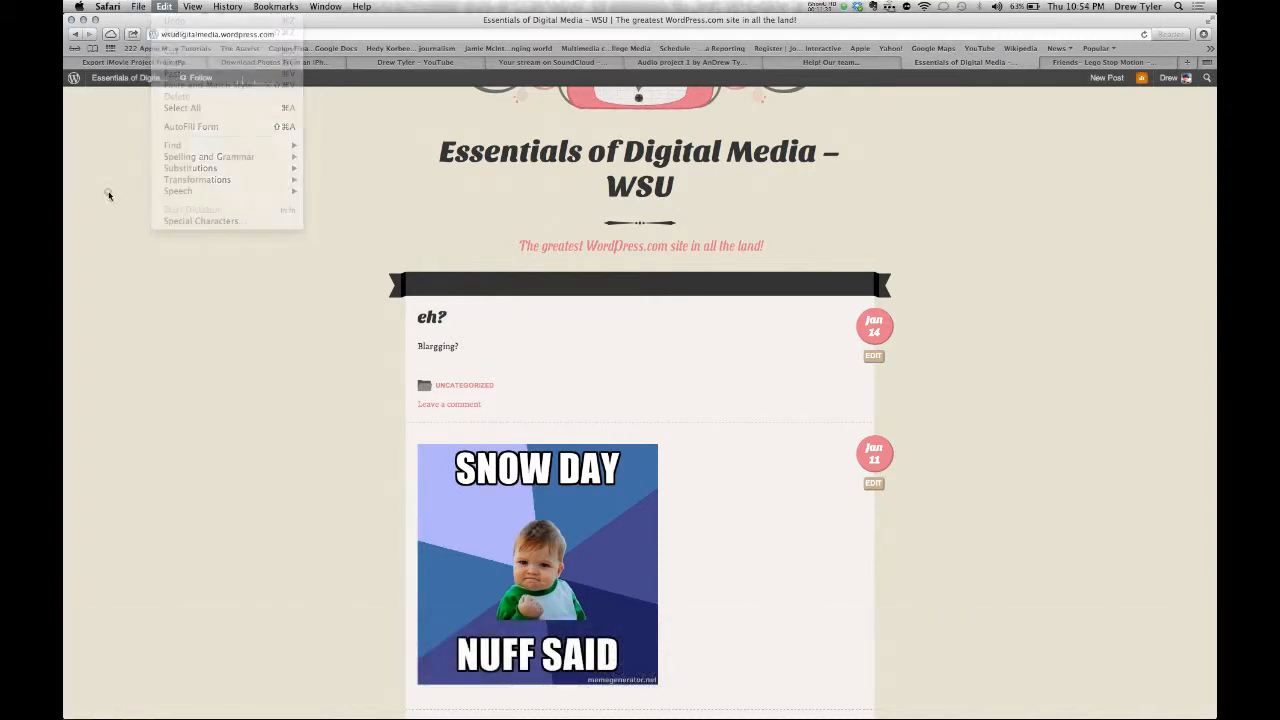
pyautogui.press('super+Tab')
pyautogui.press('super+Tab')
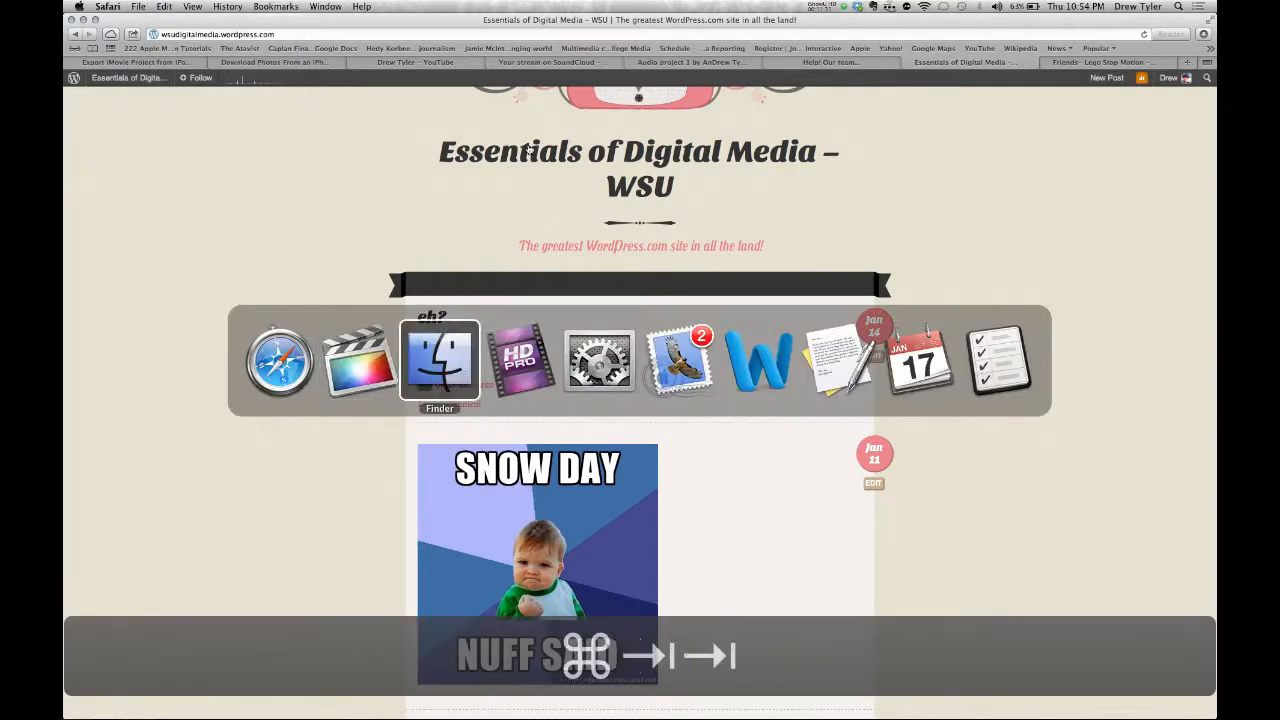
pyautogui.press('super+grave')
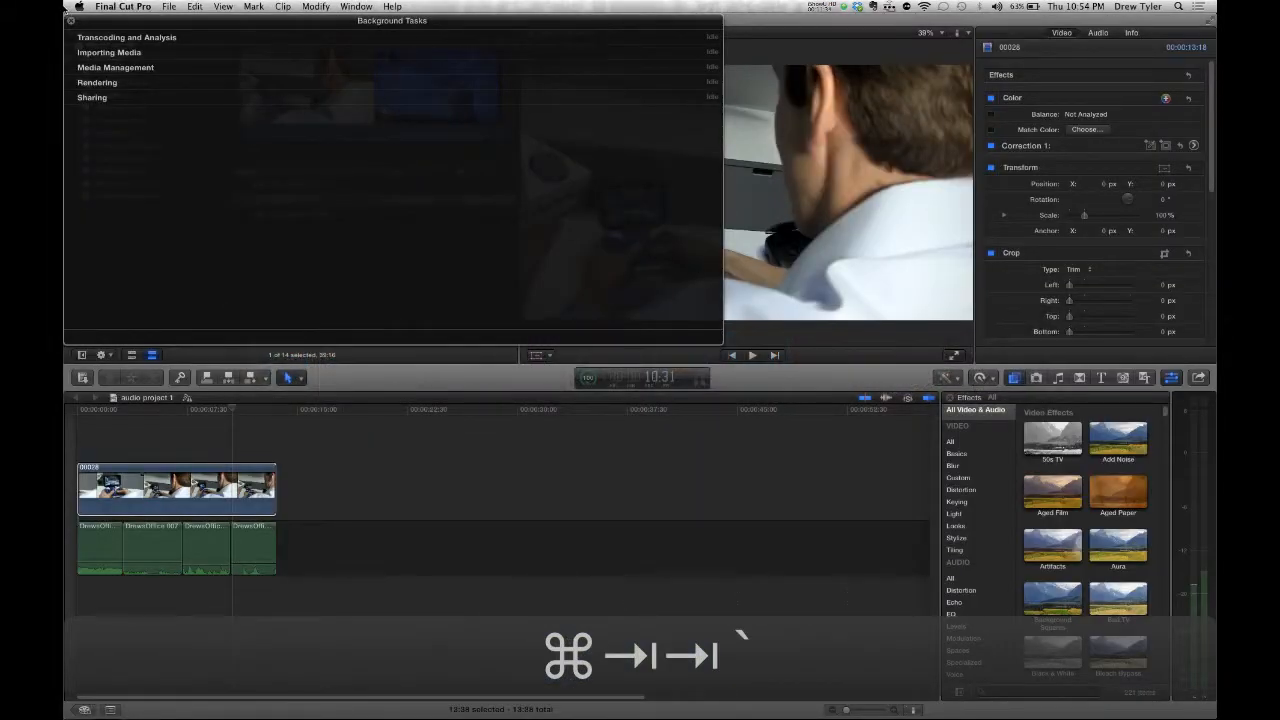
pyautogui.click(70, 20)
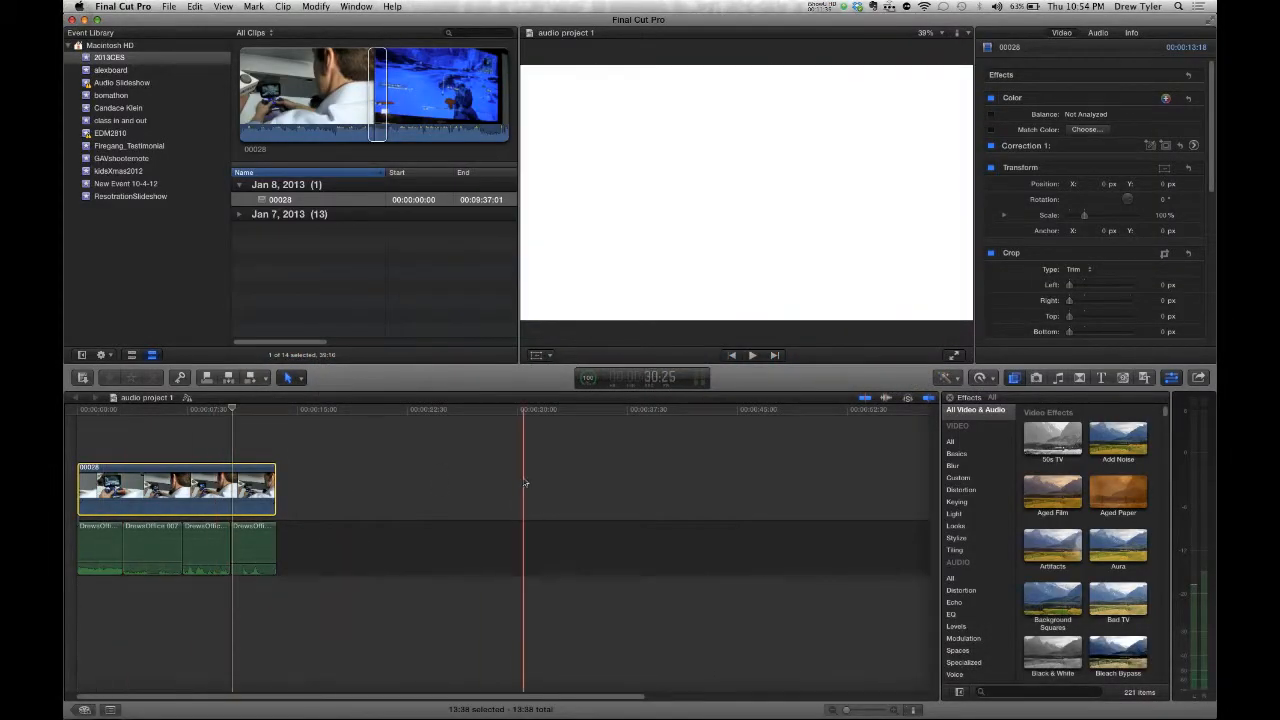
# - Back in Safari, view the SoundCloud tab, then return to the Lego Stop Motion video page
pyautogui.press('super+Tab')
pyautogui.press('super+grave')
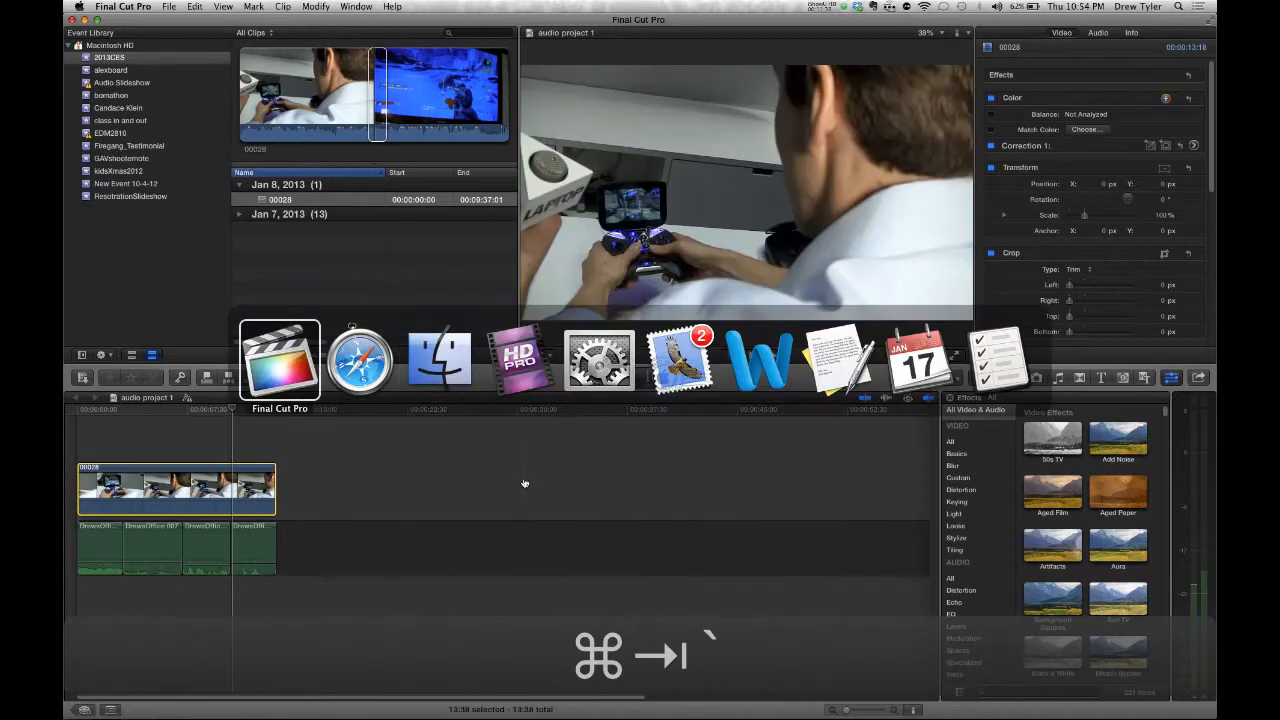
pyautogui.press('super+Tab')
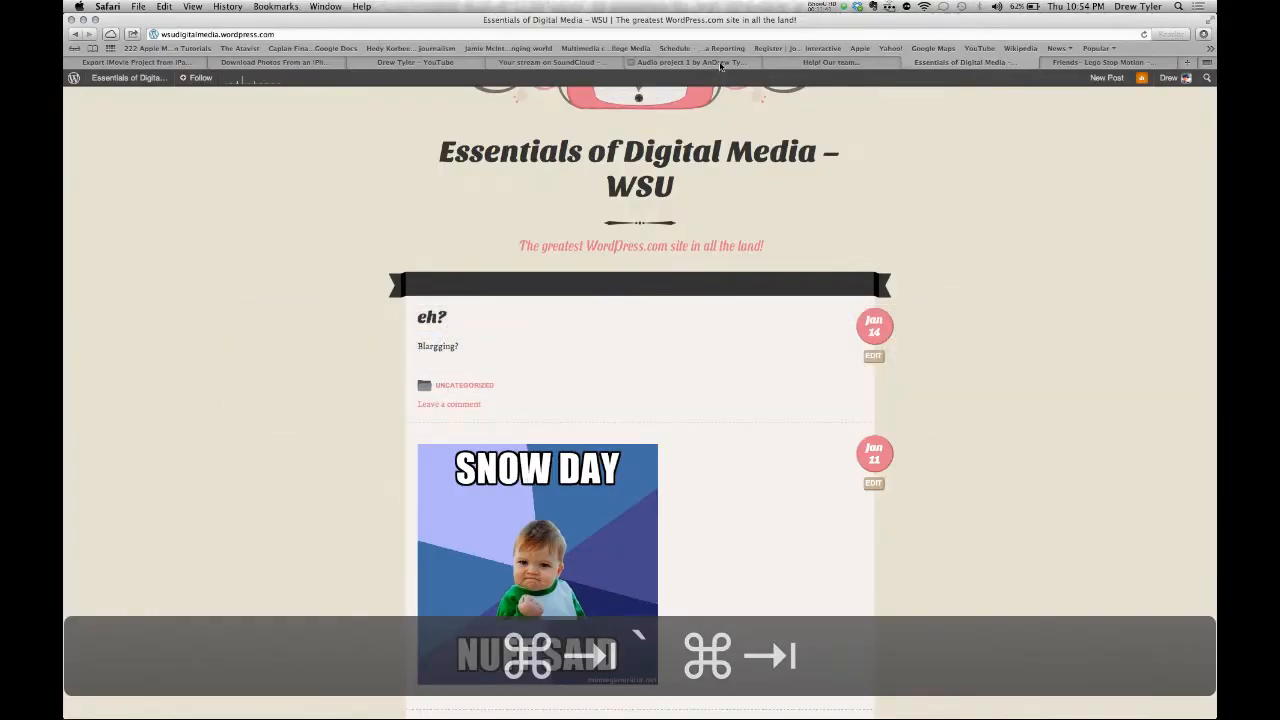
pyautogui.click(720, 65)
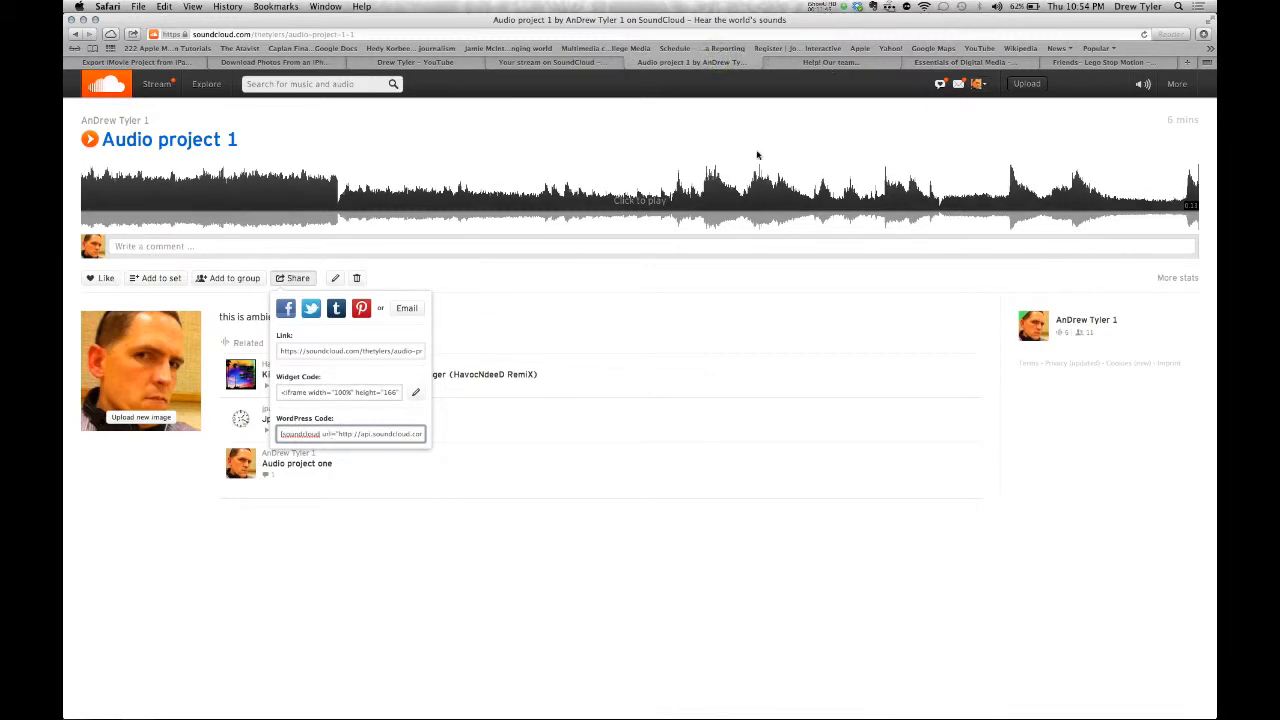
pyautogui.press('super+Tab')
pyautogui.press('super+Tab')
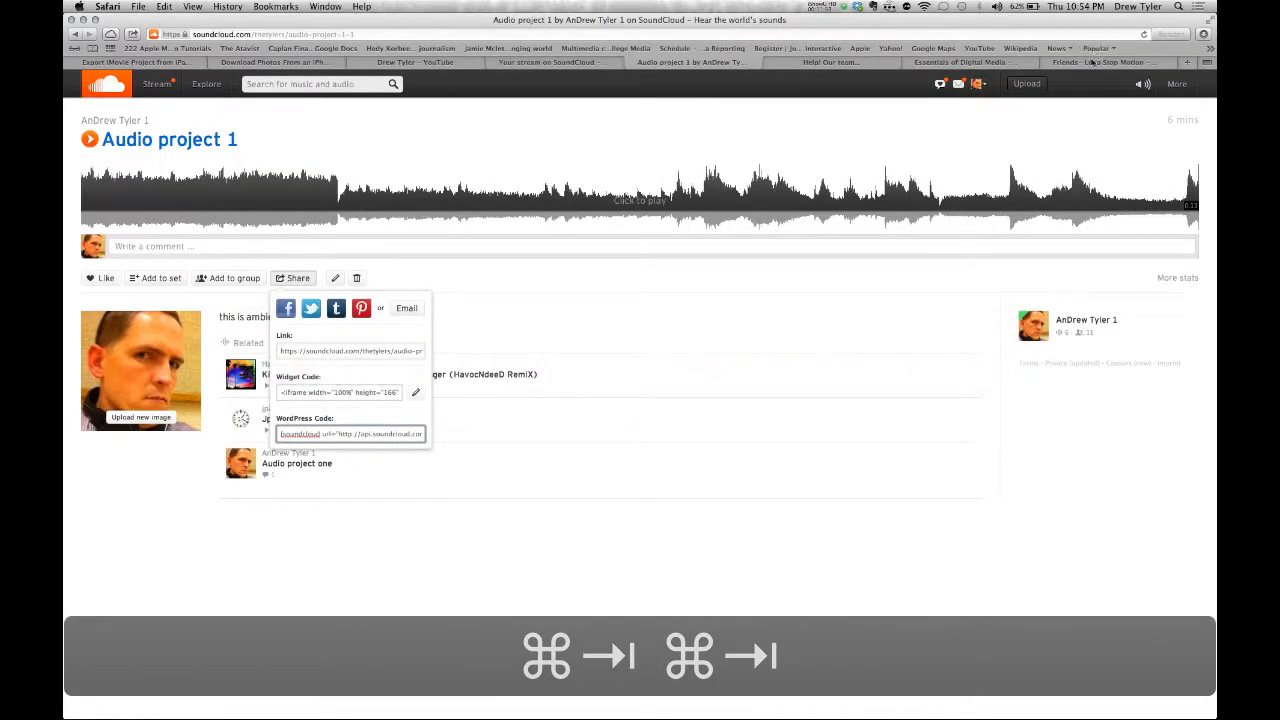
pyautogui.click(1093, 62)
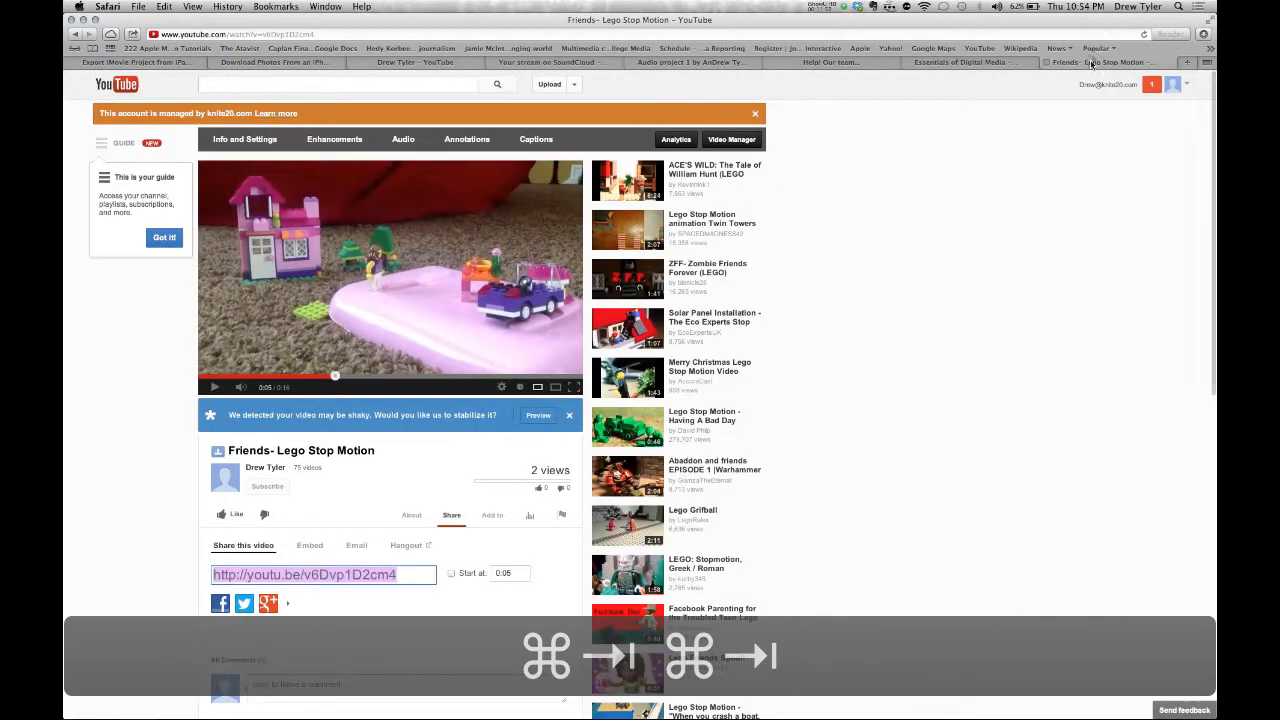